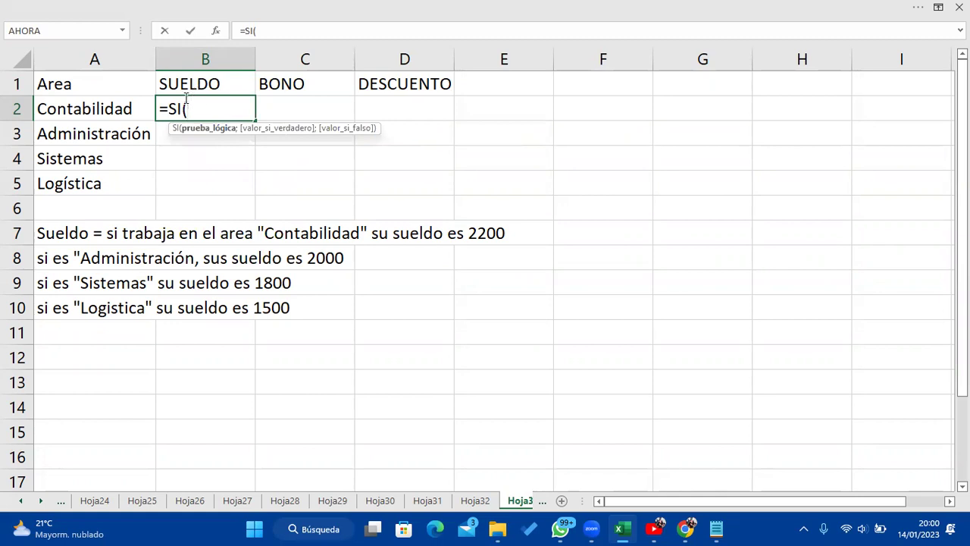
Start the SI formula in B2, returning 2200 when A2 equals "Contabilidad", and open a nested SI for the false case.
text(=)
key(BackSpace)
text(=)
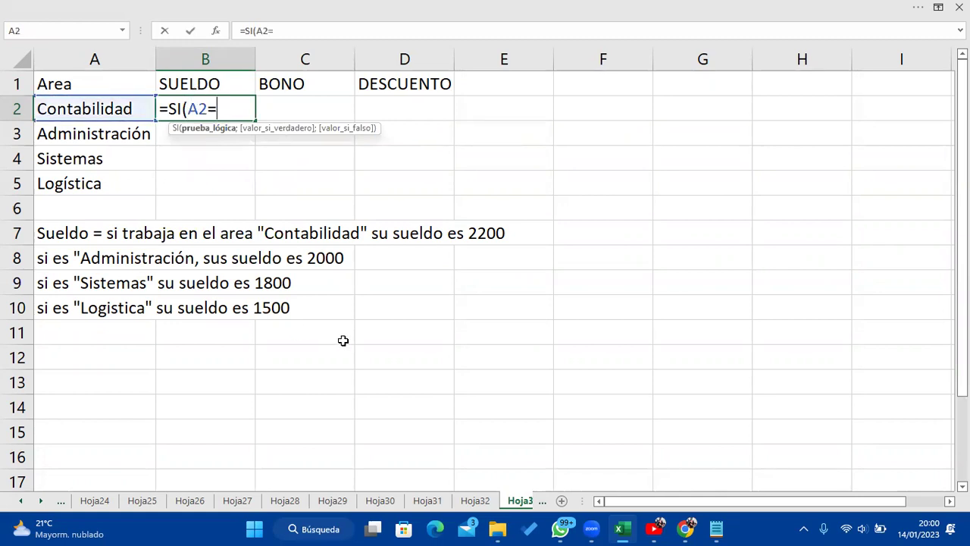
text("Co)
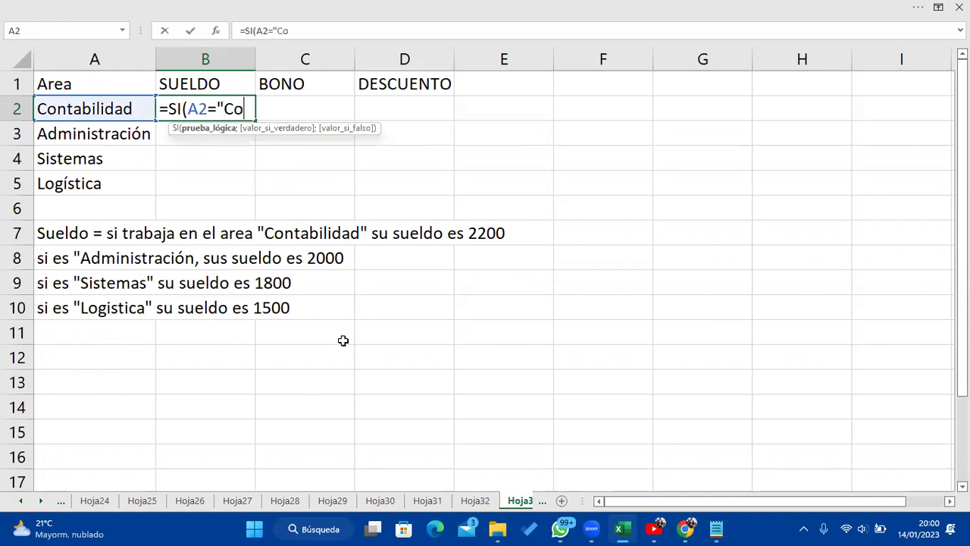
text(ntabilidad")
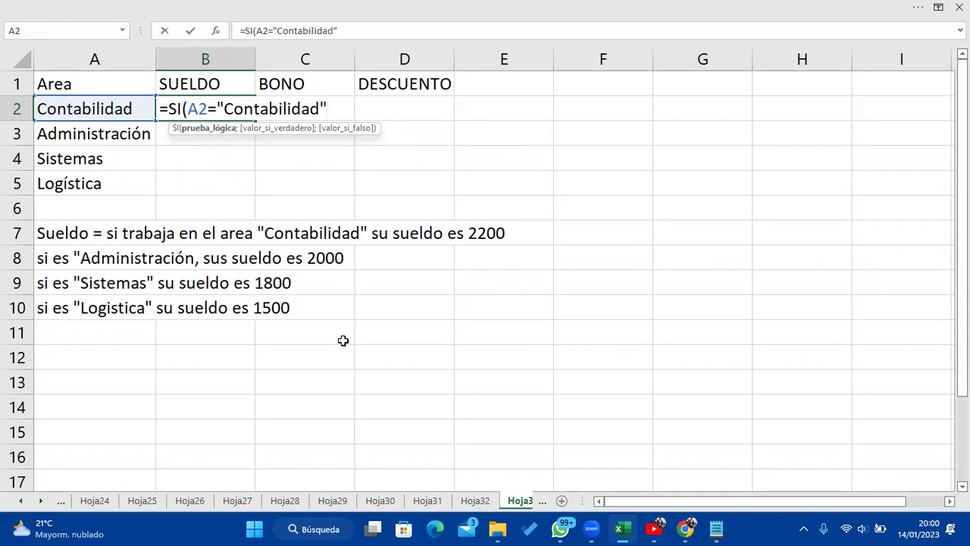
text(;)
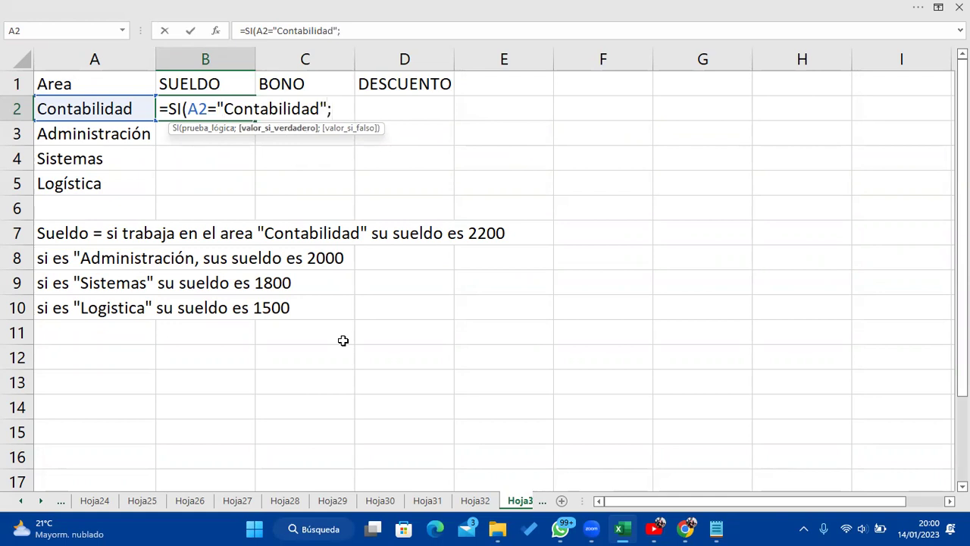
text(2200;si()
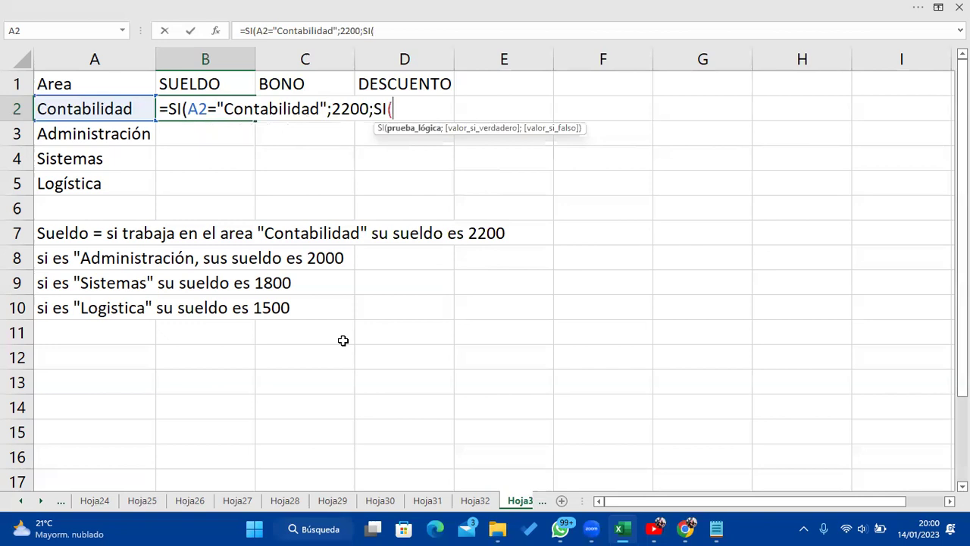
In B2's nested SI, test whether A2 equals "Administración" and return 2000 when true.
click(106, 108)
text(=")
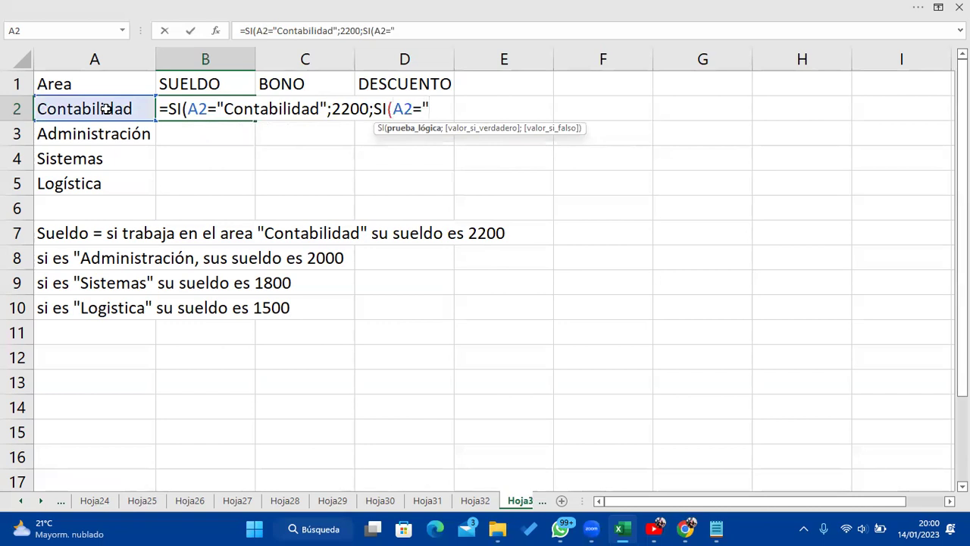
text(Administración)
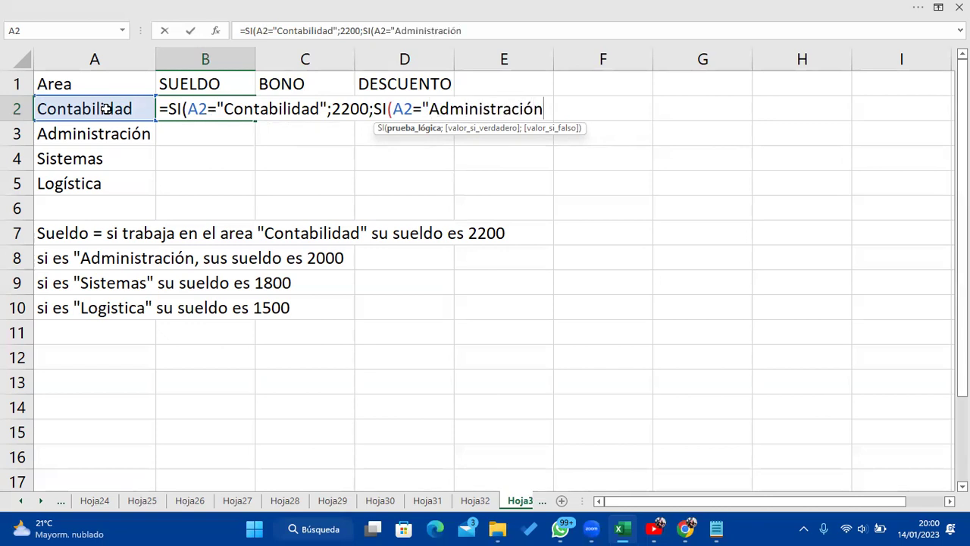
text(";)
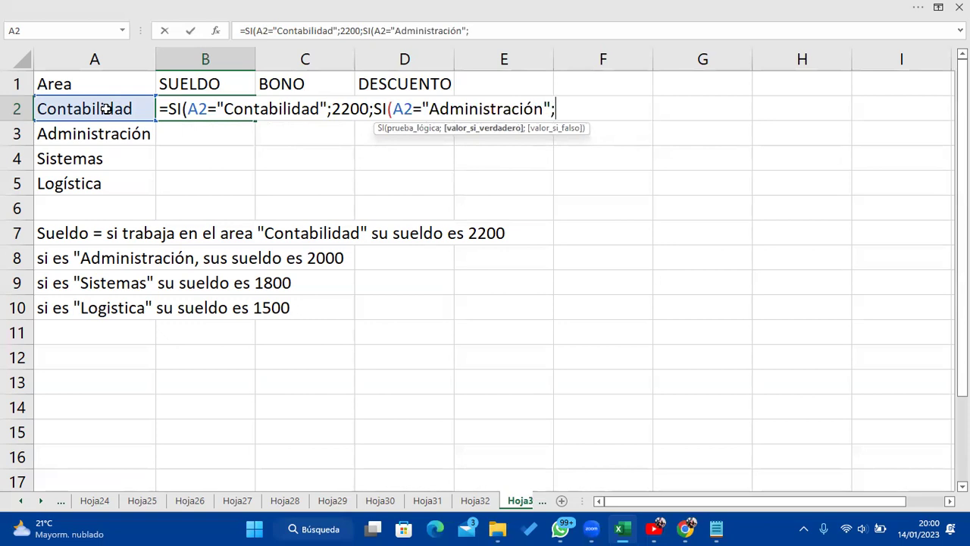
text(2000;)
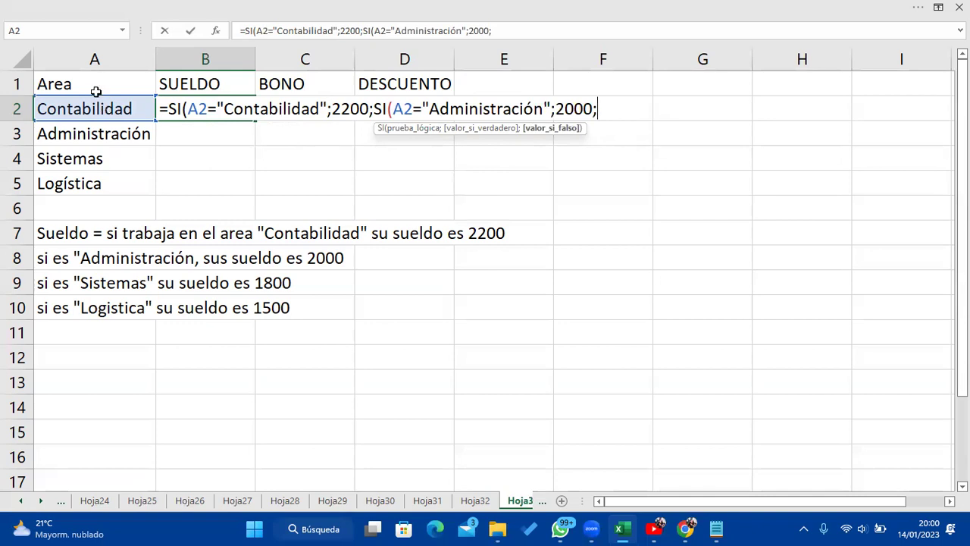
Nest a third SI in the B2 formula that returns 1800 when A2 equals "Sistemas".
text(si)
key(Tab)
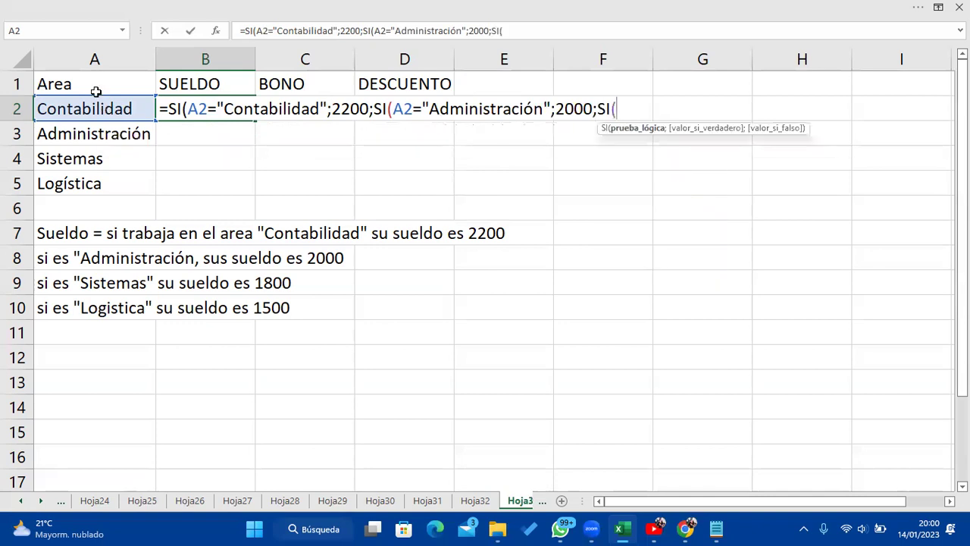
click(81, 108)
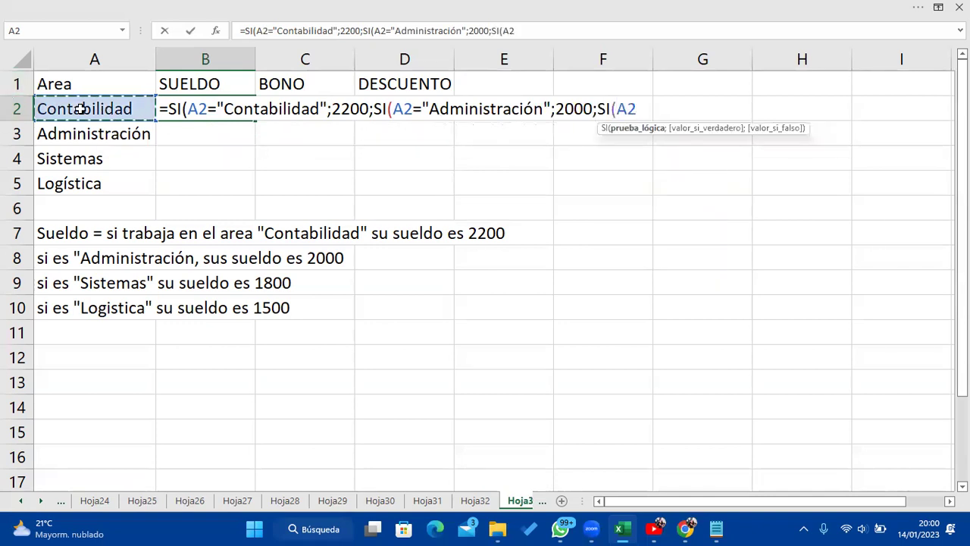
text(="Sist)
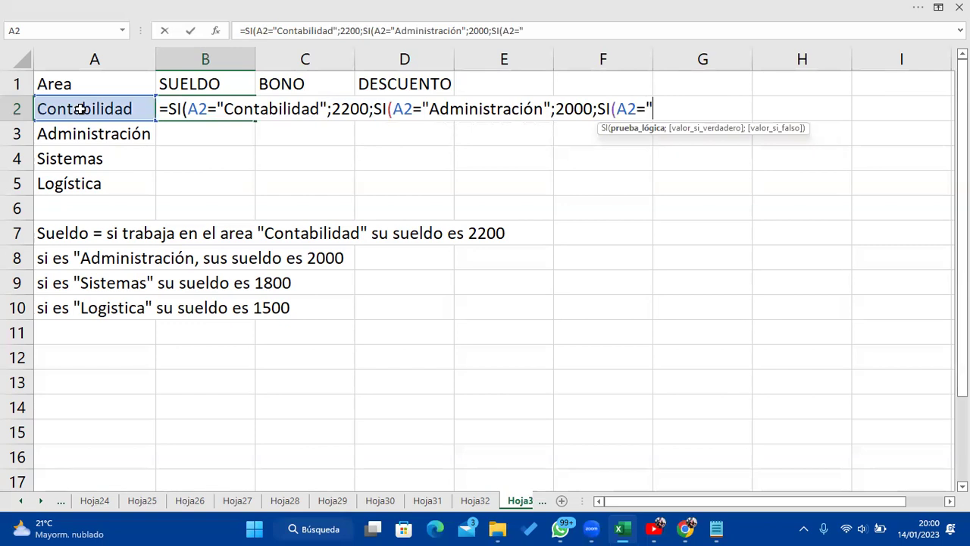
text(emas)
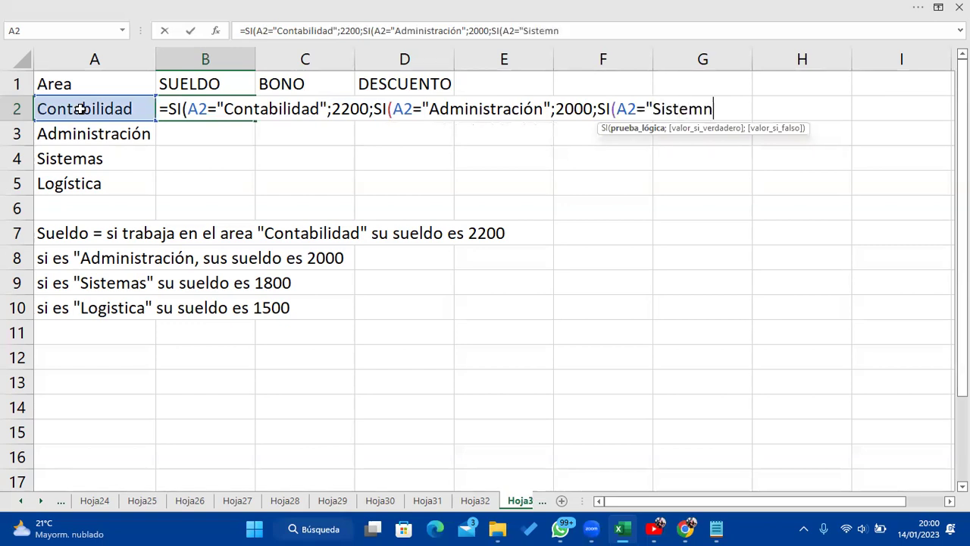
text(")
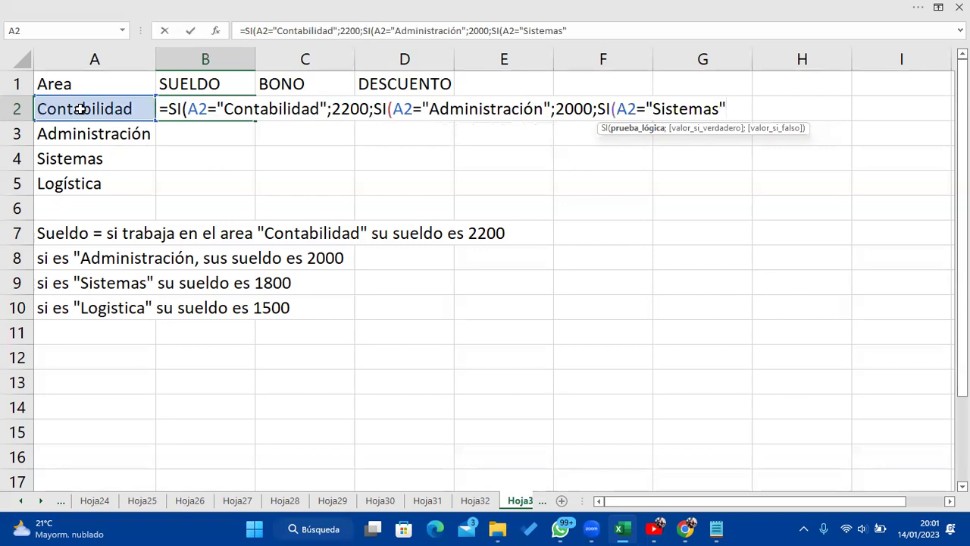
text(;)
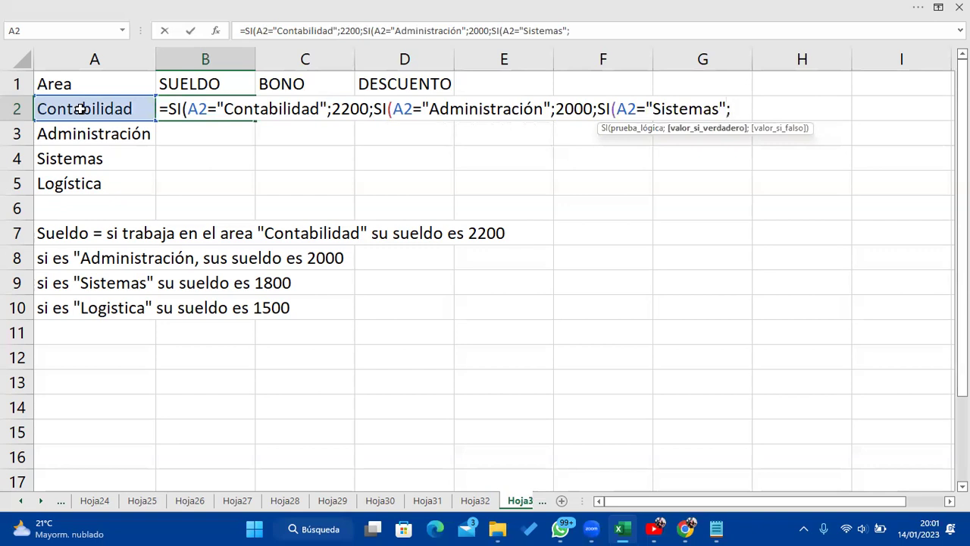
text(1800M)
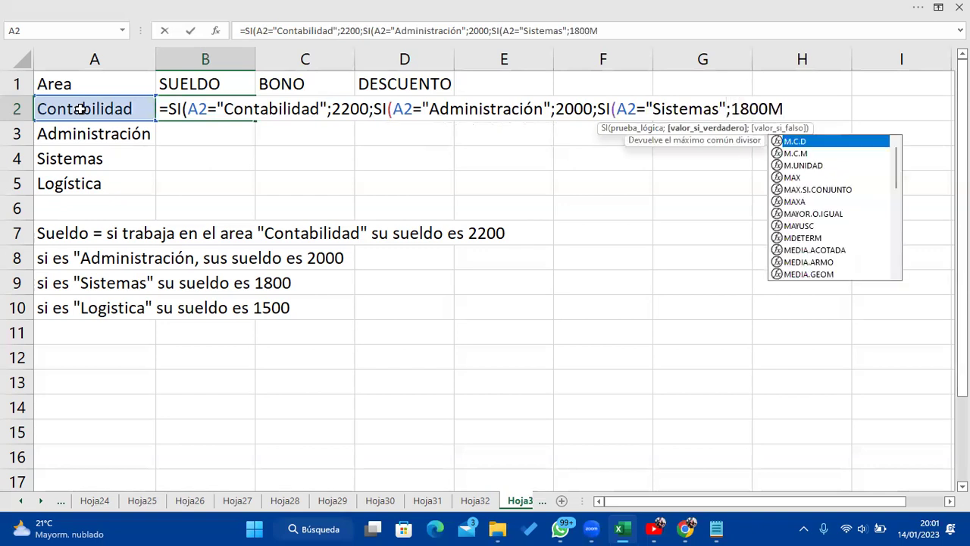
key(BackSpace)
Complete the B2 formula with 1500 as the final false value and copy it down through B5.
text(;1500)))
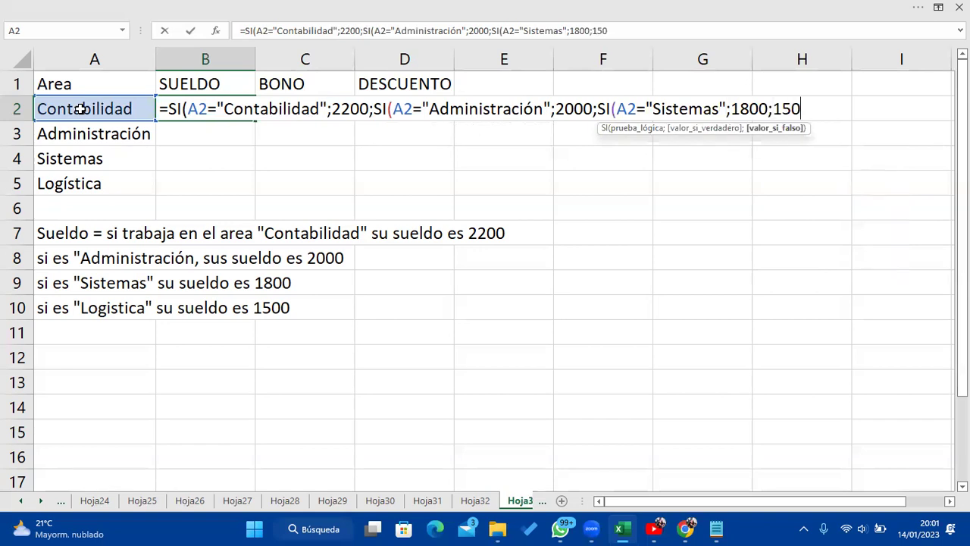
text())
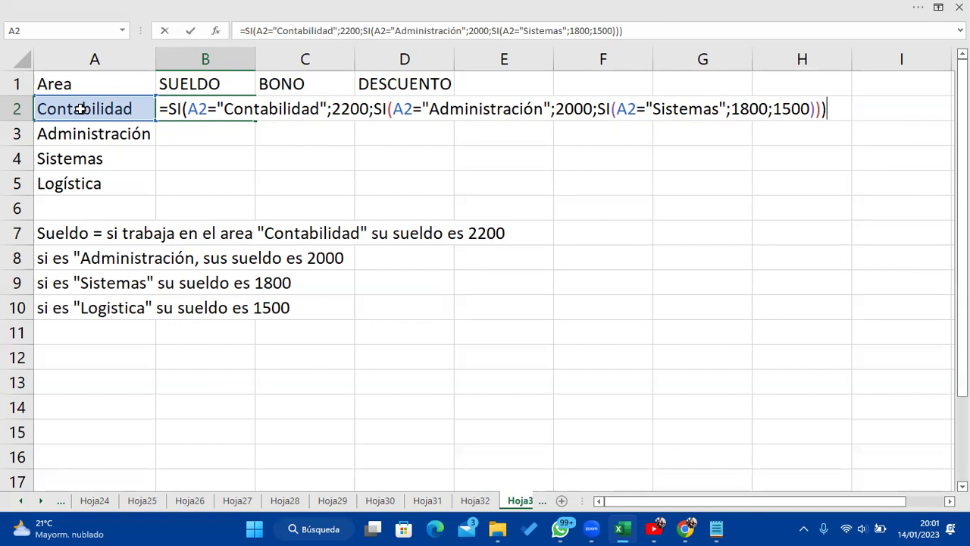
key(Return)
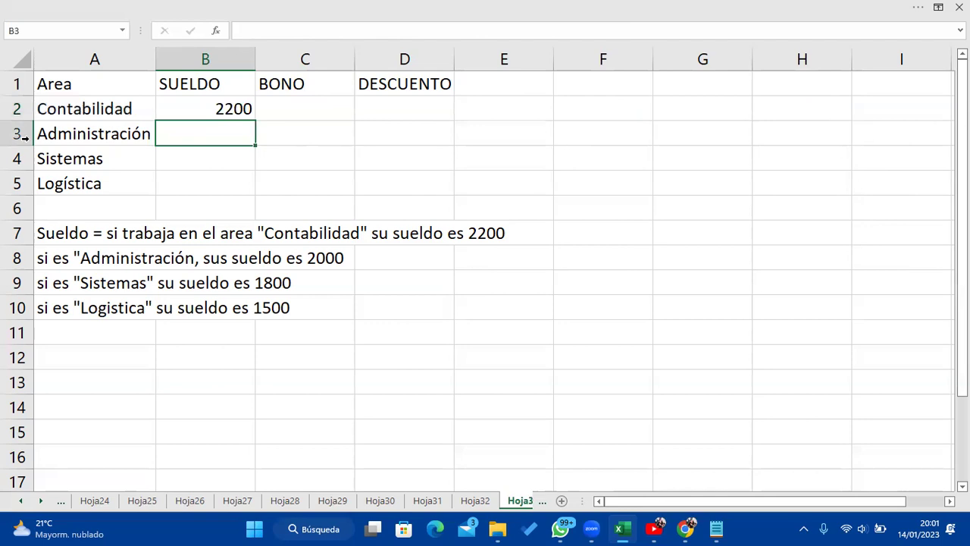
click(232, 108)
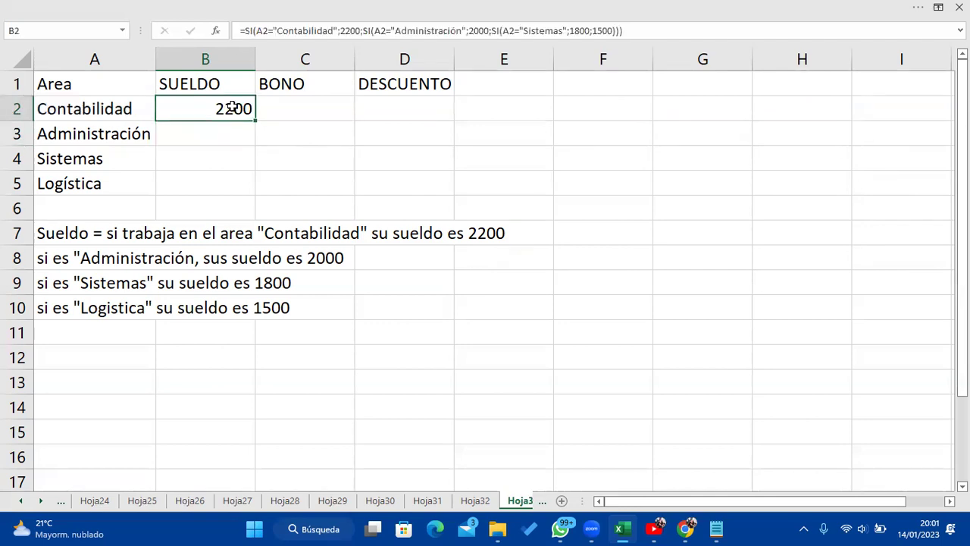
drag(256, 121, 259, 190)
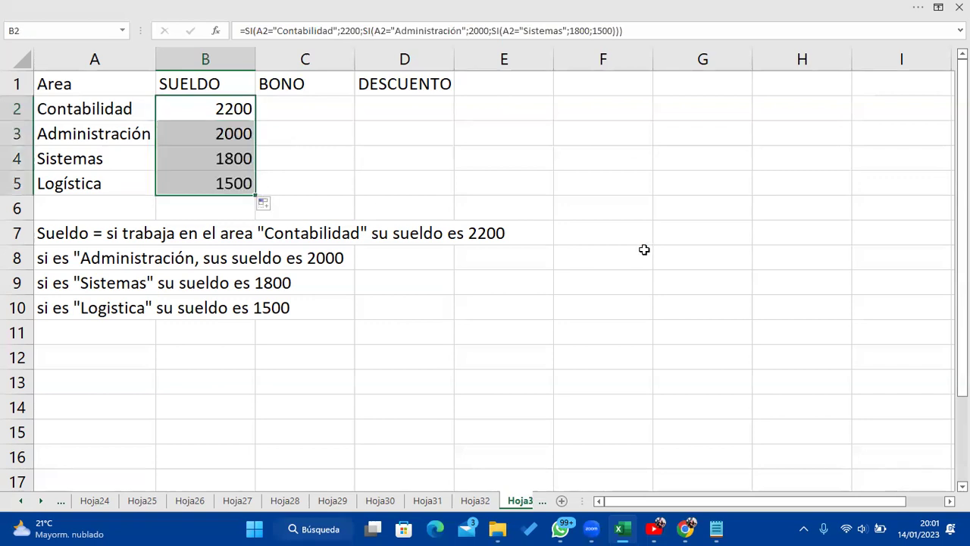
Review the SUELDO formulas in B2 through B5, examining the full nested SI expression in B2.
click(240, 104)
click(244, 135)
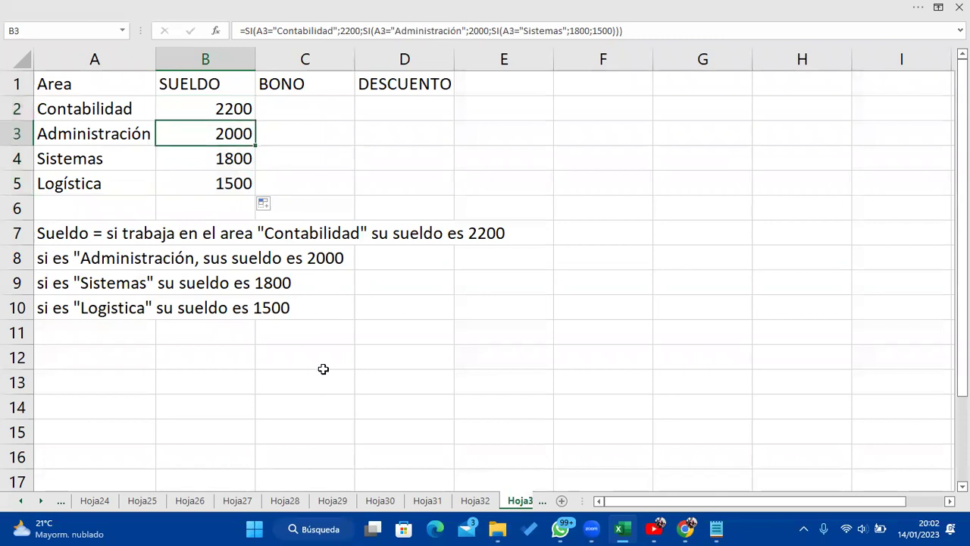
click(241, 158)
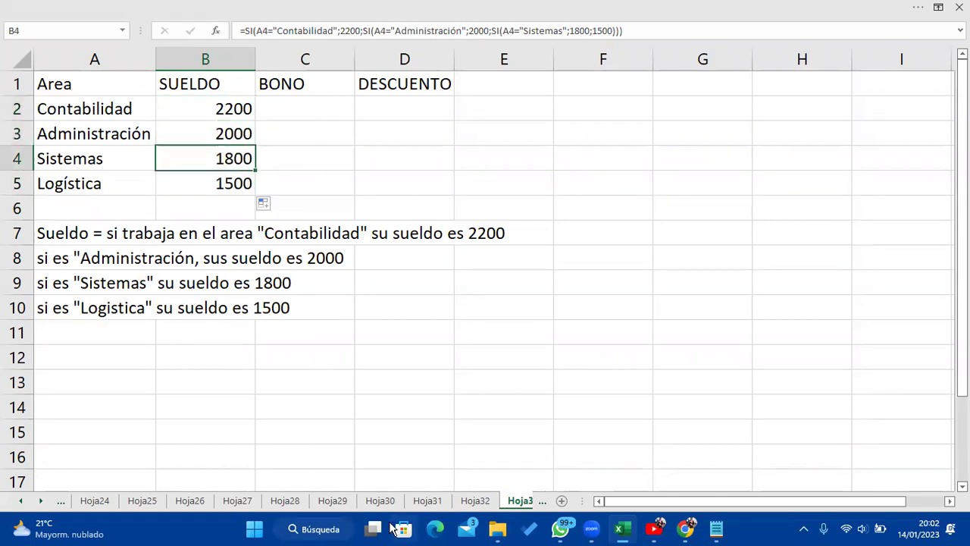
click(226, 186)
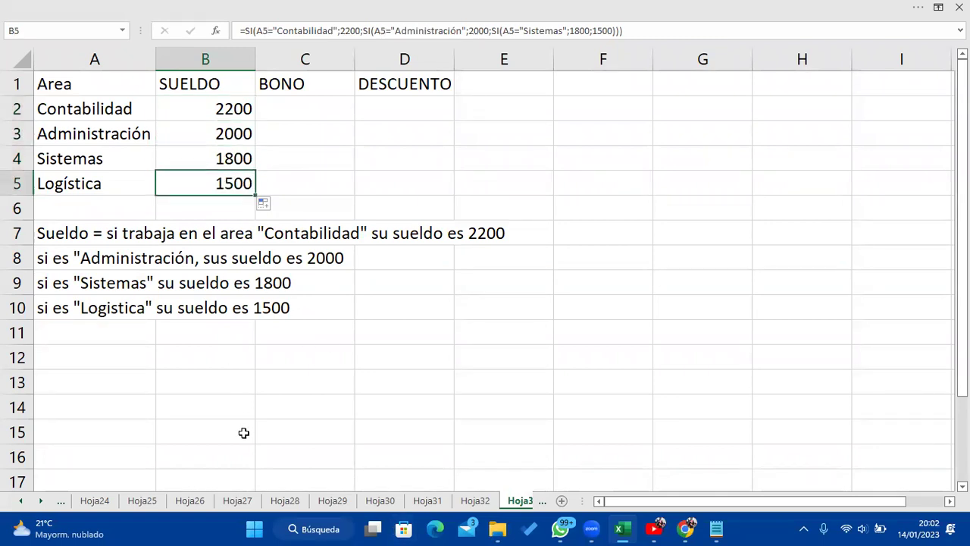
click(227, 110)
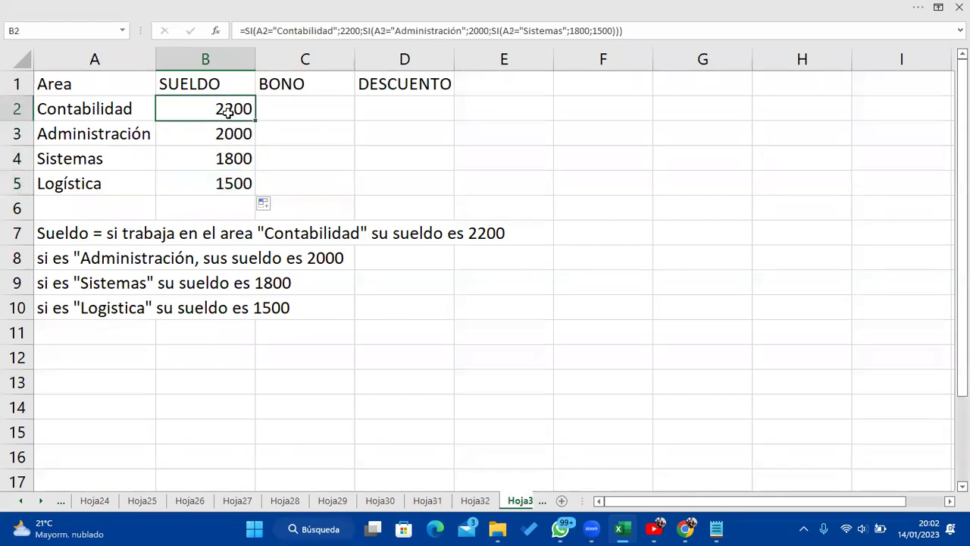
double_click(228, 110)
click(831, 107)
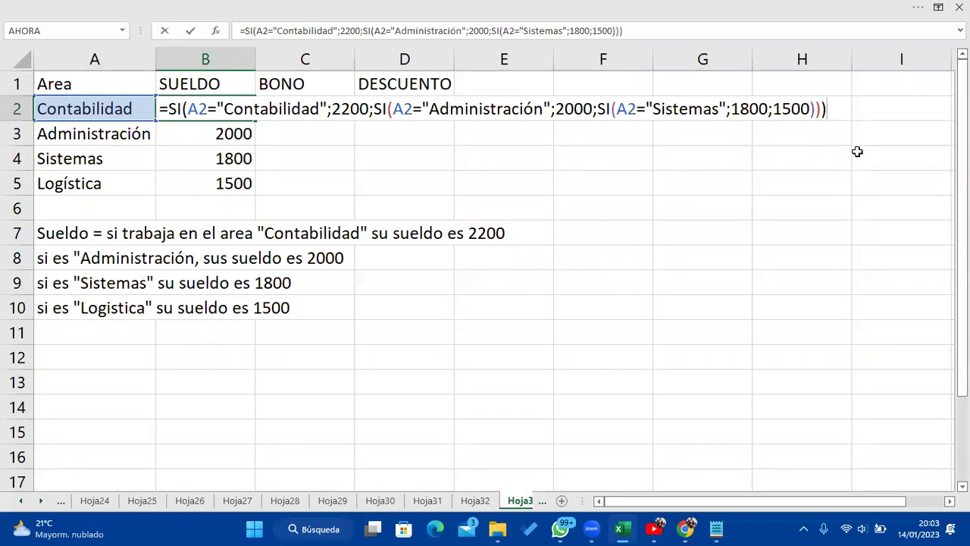
key(Return)
Enter in A12 the rule 'Bono = Si el trabajador esta en el area "Contabilidad" su bono es el 20% del sueldo'.
click(125, 362)
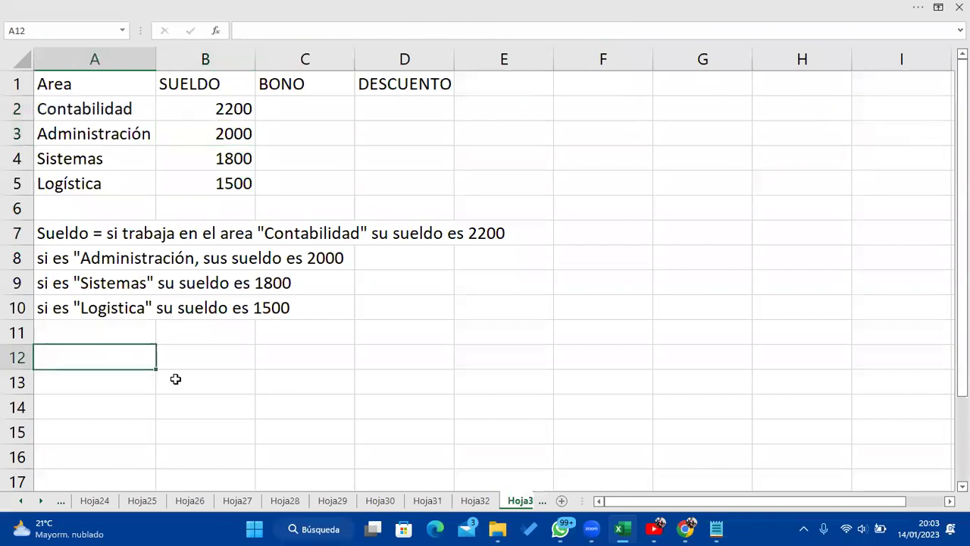
text(Bono )
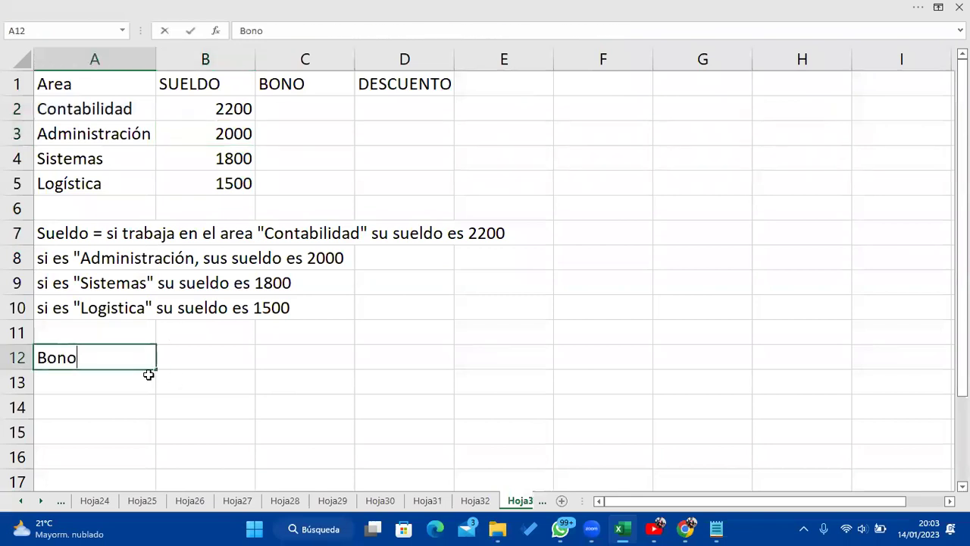
text(= Si )
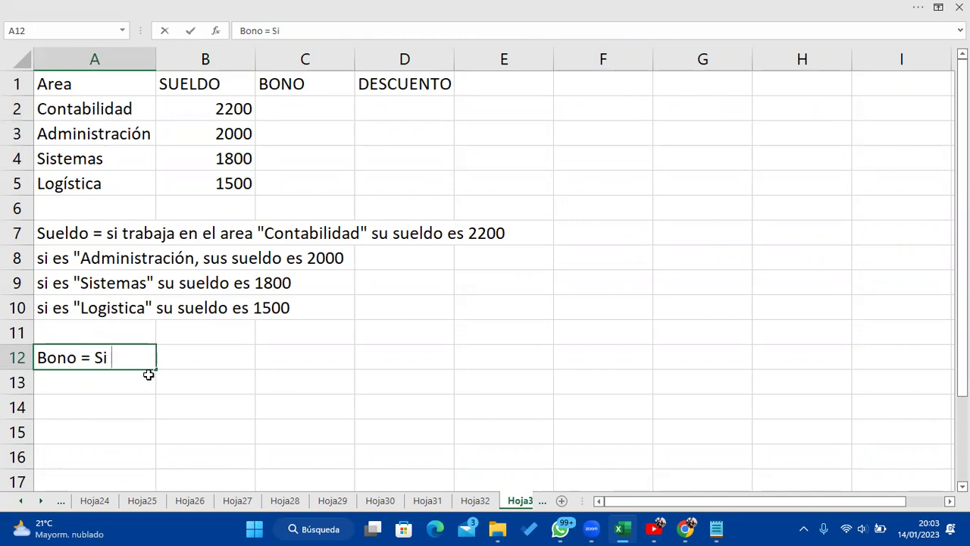
text(el trabaja)
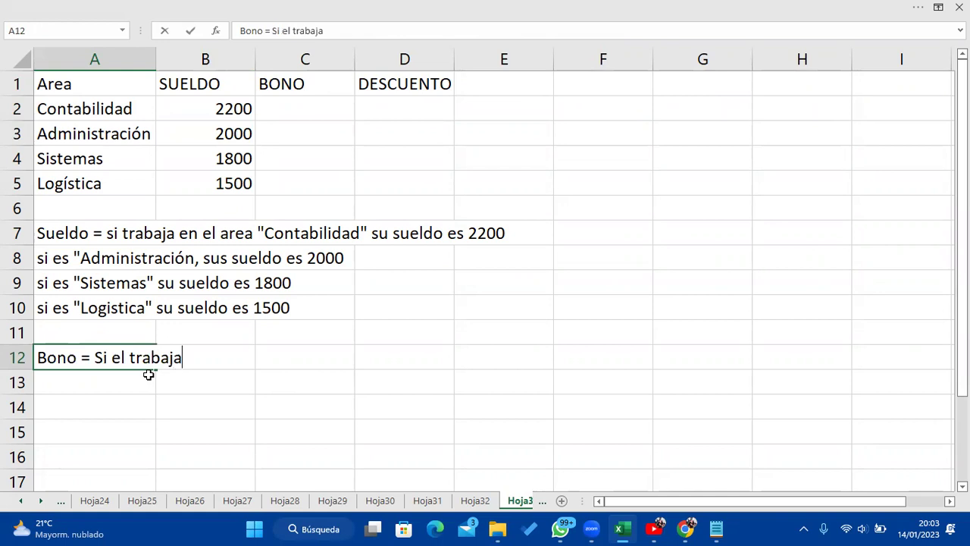
text(dor esta )
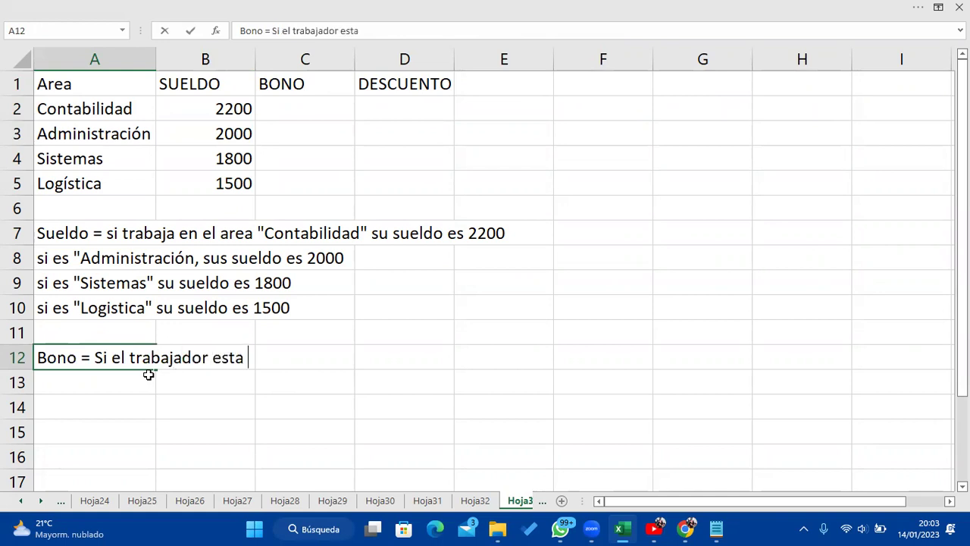
text(en el a)
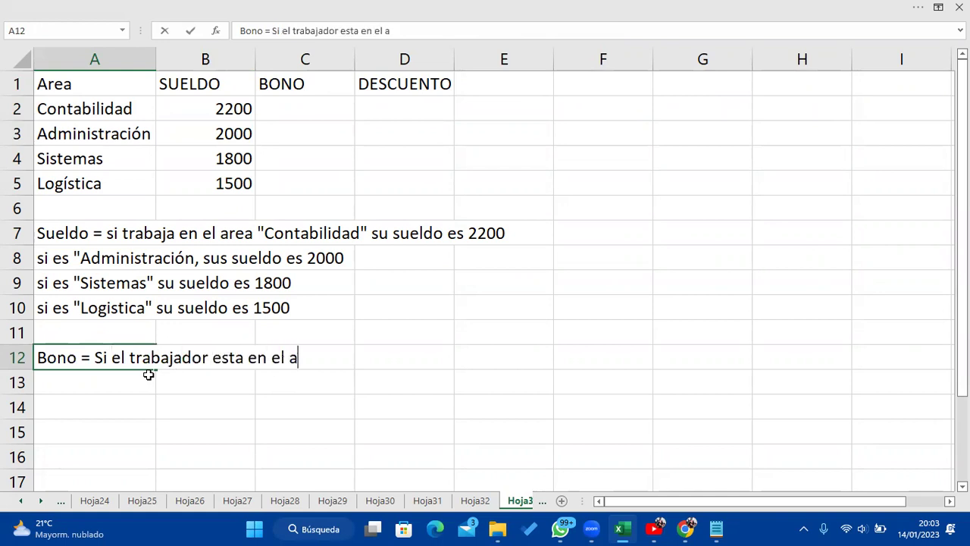
text(rea "Conta)
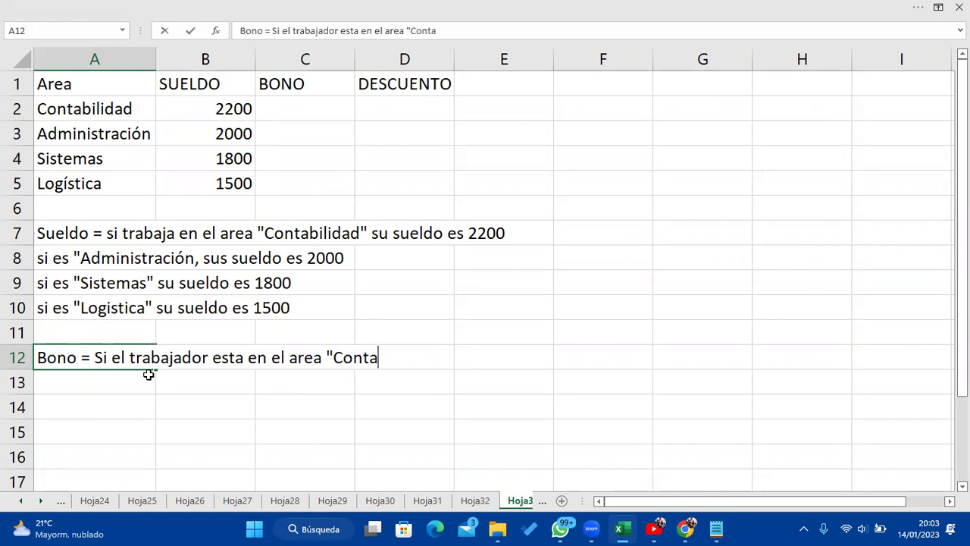
text(bilidad)
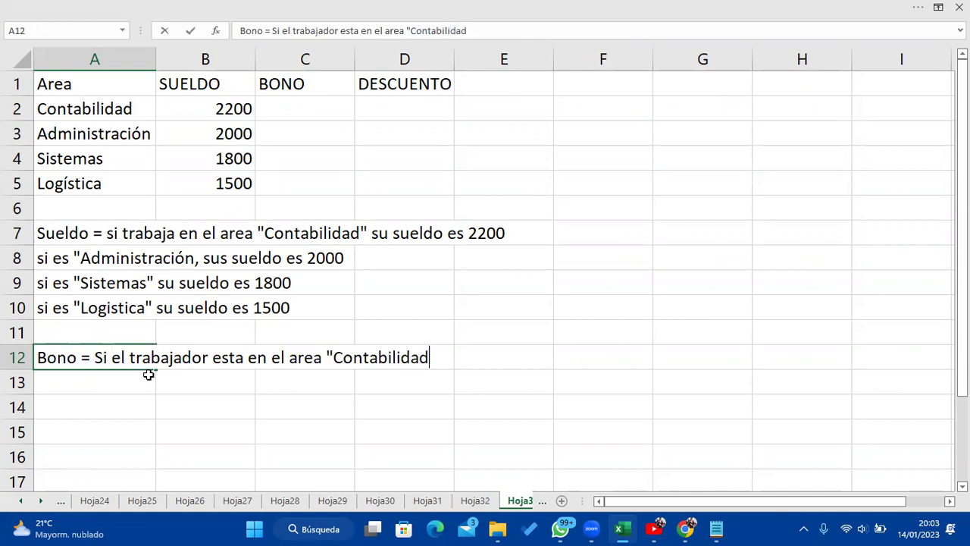
text(" su bono es )
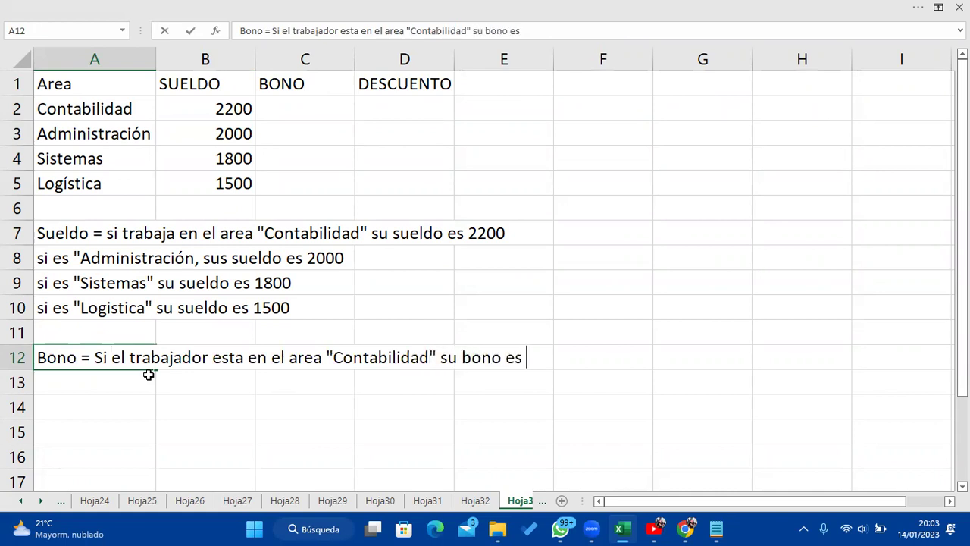
text(el 20)
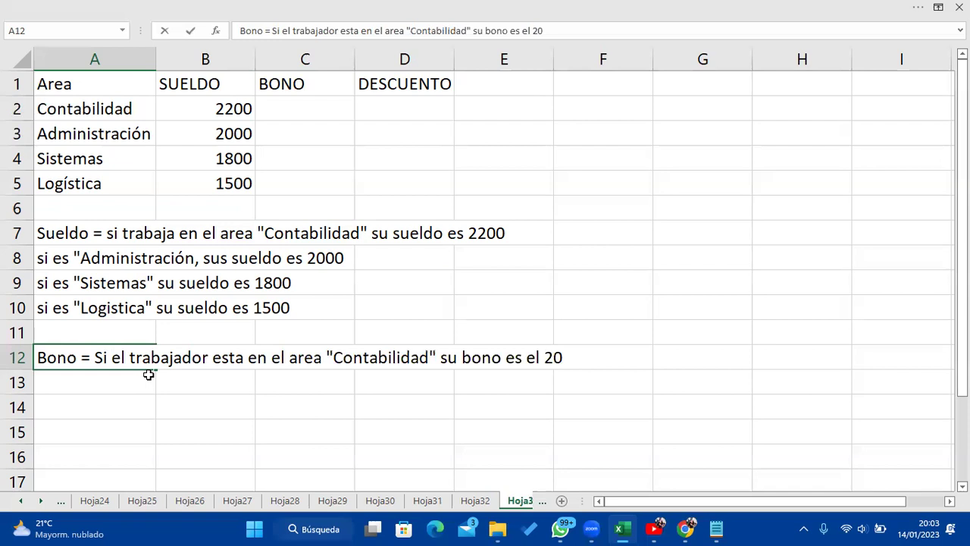
text(% del sueldo)
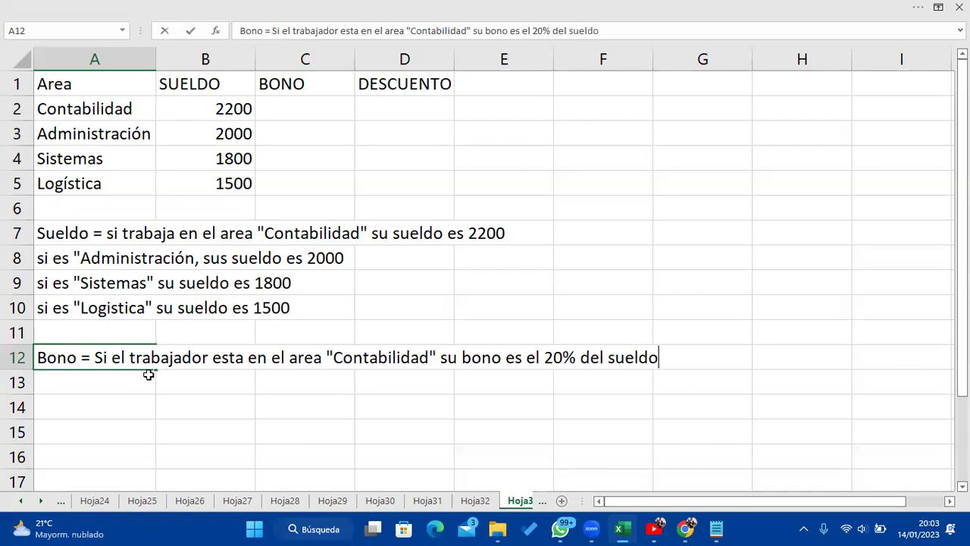
key(Return)
Add the Administración bonus rule in A13 as 'si es "Administración el 15% del sueldo'.
text(si es )
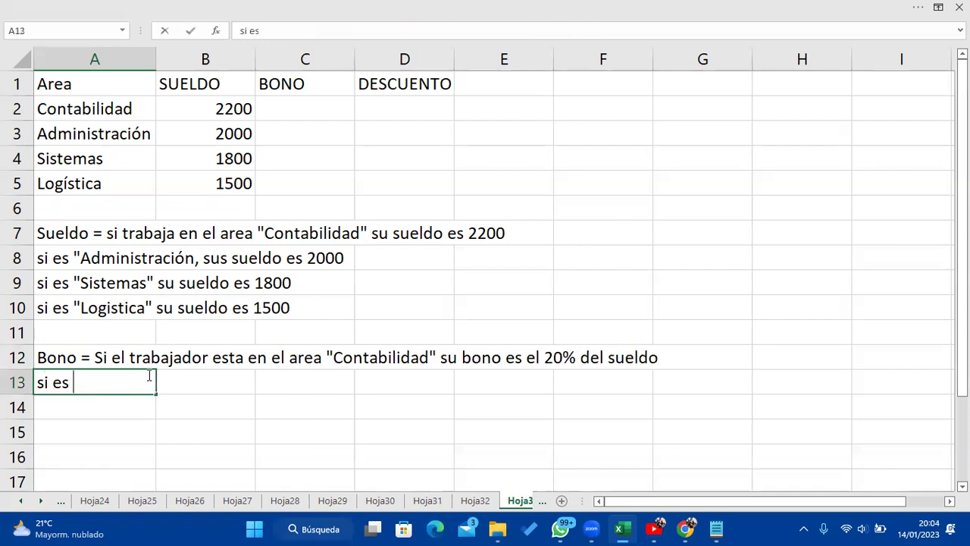
text("Ad)
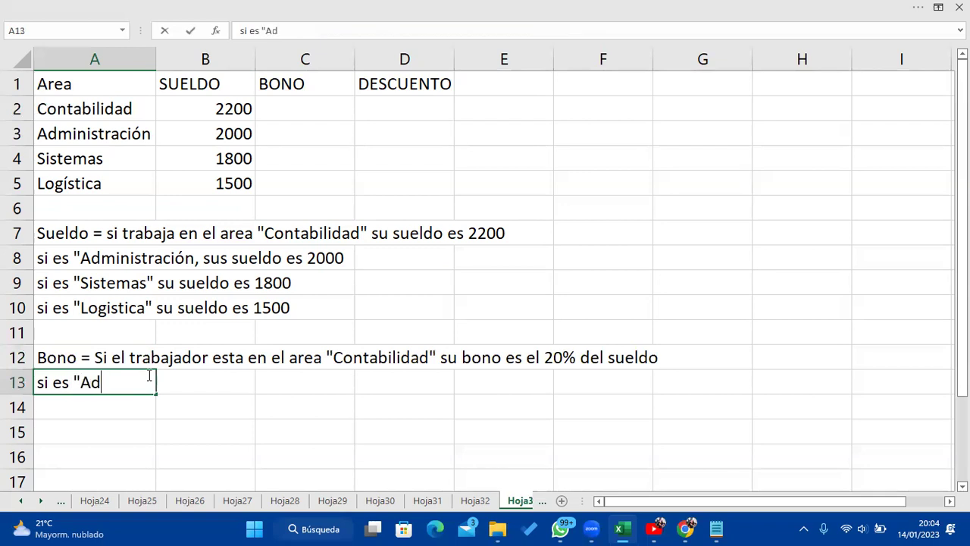
text(ministración el 15)
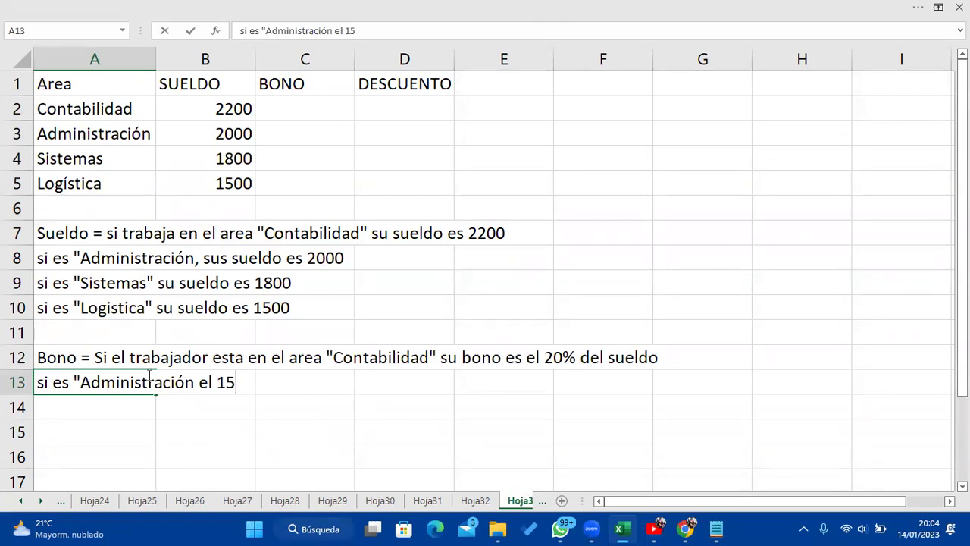
text(% del sueldo)
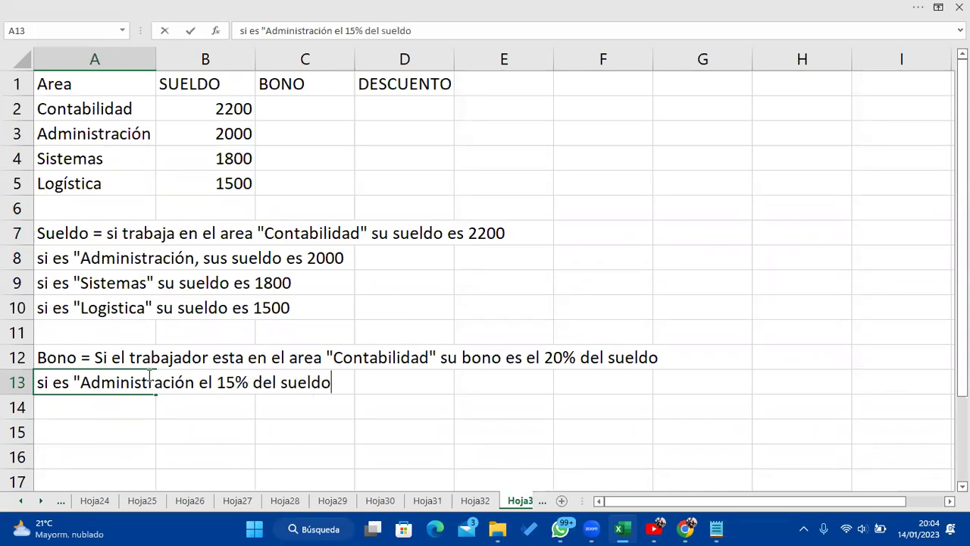
key(Return)
Add the Sistemas bonus rule in A14 as 'si es "Sistemas" 10% del sueldo'.
text(si es )
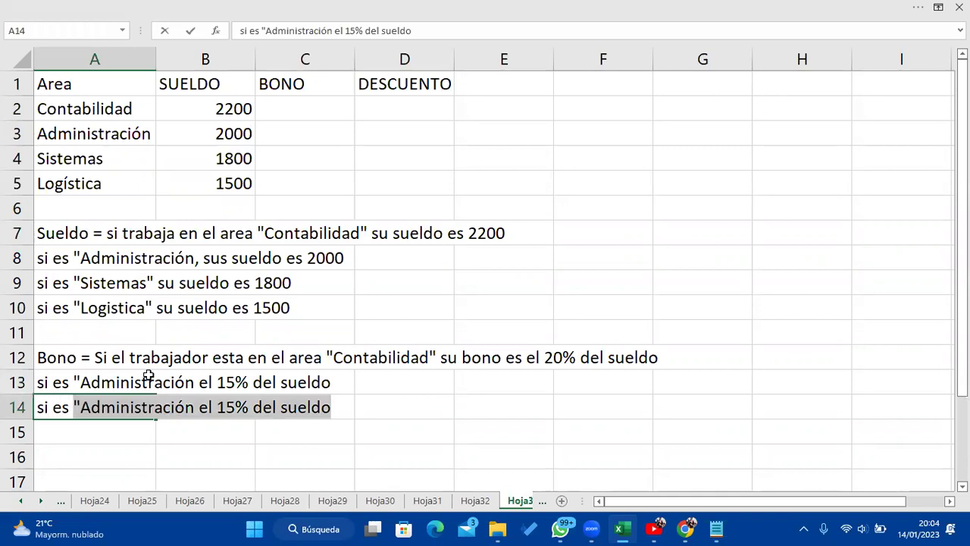
text("Sistemas")
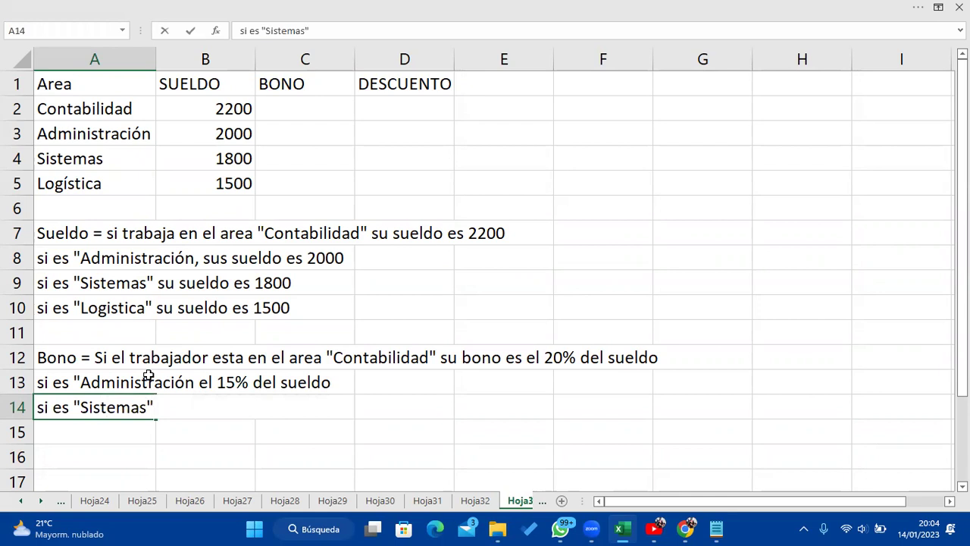
text( 10)
text(% dels usñedp)
key(BackSpace)
key(BackSpace)
key(BackSpace)
key(BackSpace)
key(BackSpace)
key(BackSpace)
key(BackSpace)
key(BackSpace)
text(sueldo)
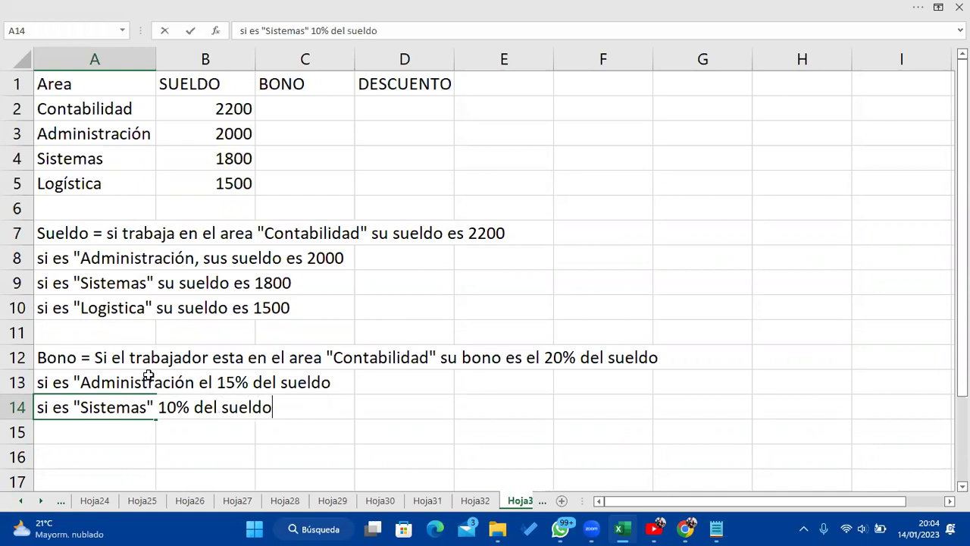
key(Return)
Add the bonus rule for the remaining areas in A15 as 'a los demas el 5% del sueldo.'.
text(a los demas el 5% del sueldo.)
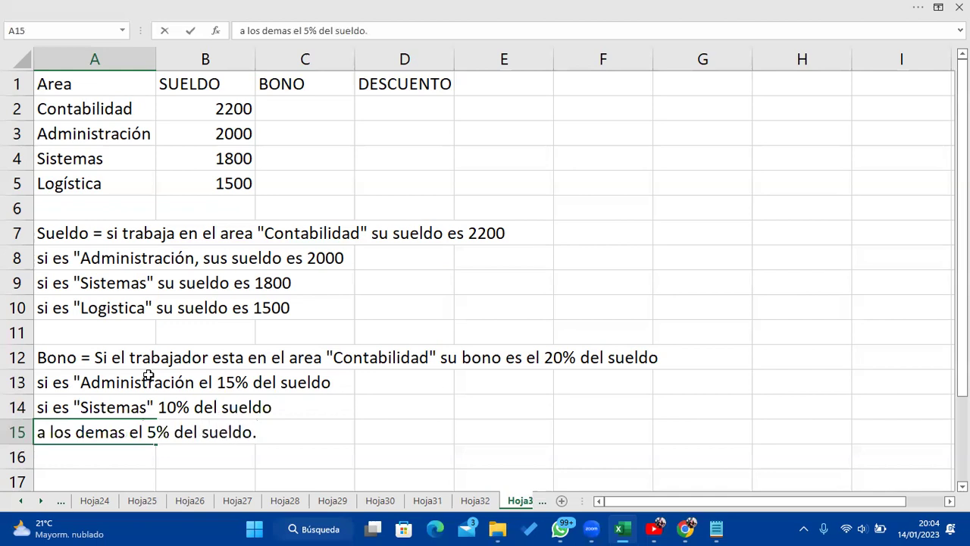
click(461, 339)
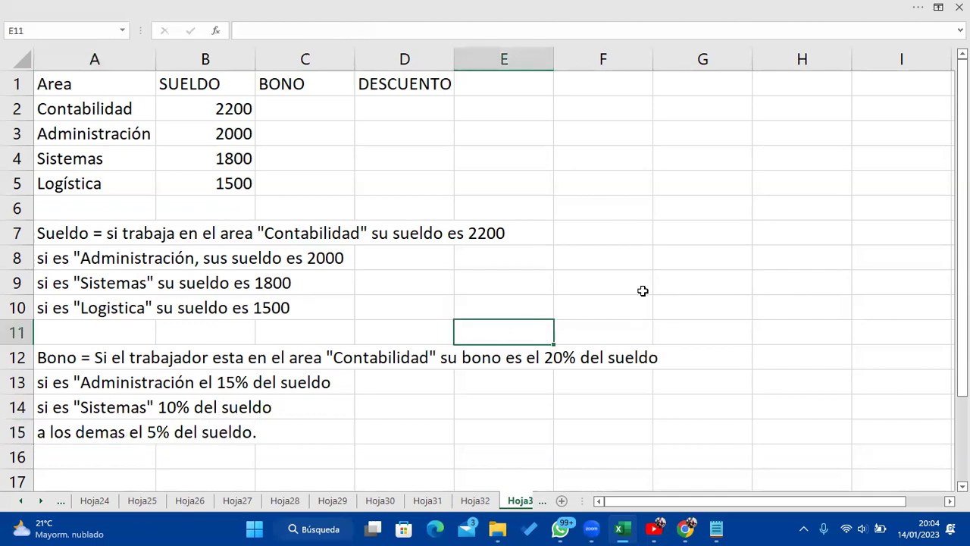
Start an SI formula in C2 that tests whether A2 equals "Contabilidad" and returns 20%*B2 when true.
click(340, 100)
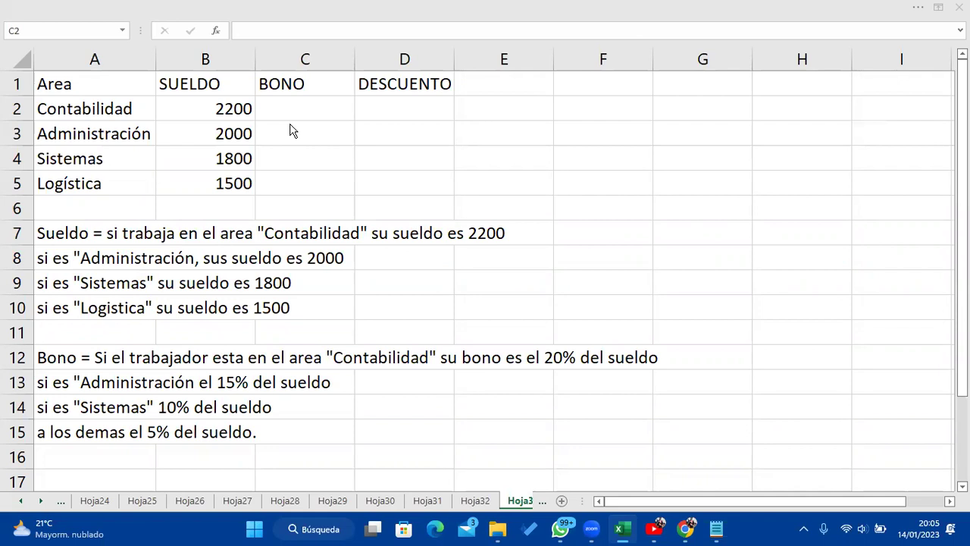
click(336, 99)
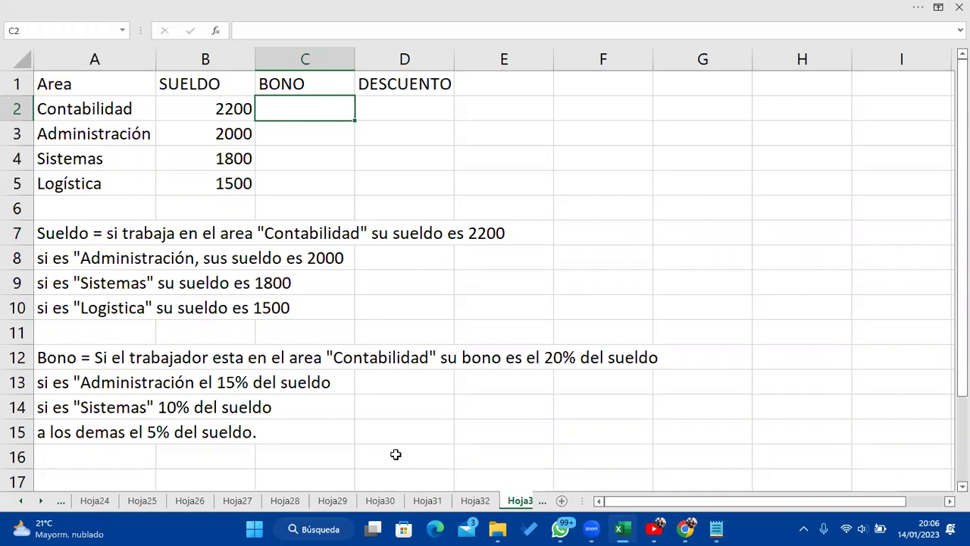
text(=SI()
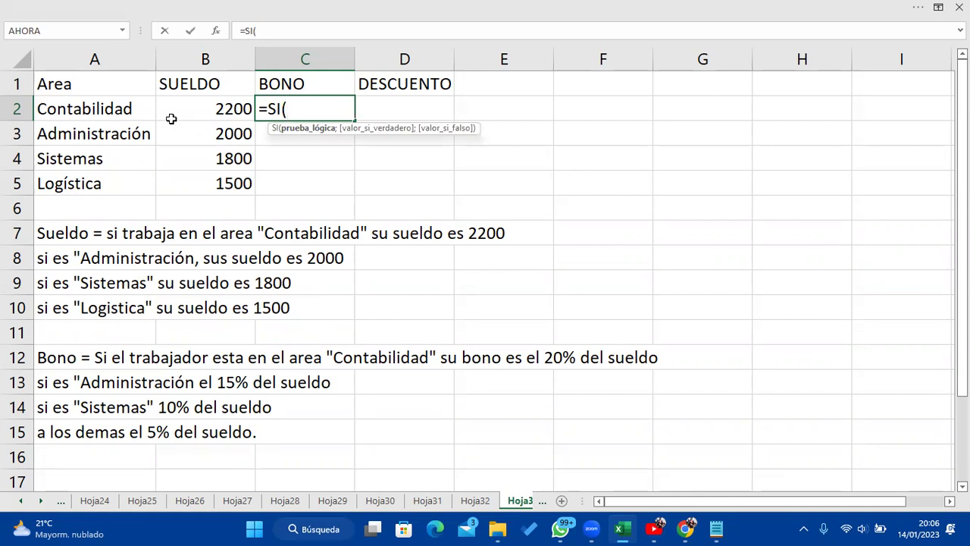
click(119, 113)
text(=)
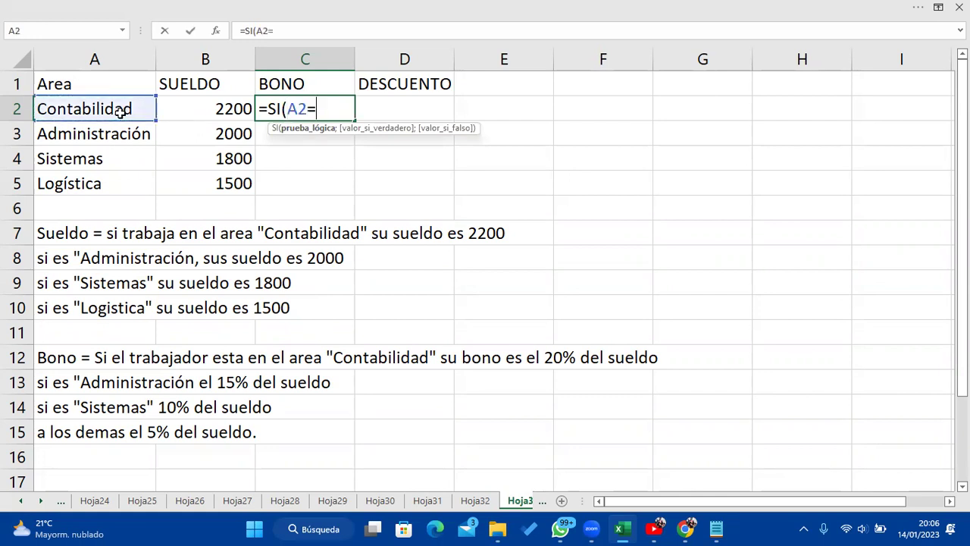
text(")
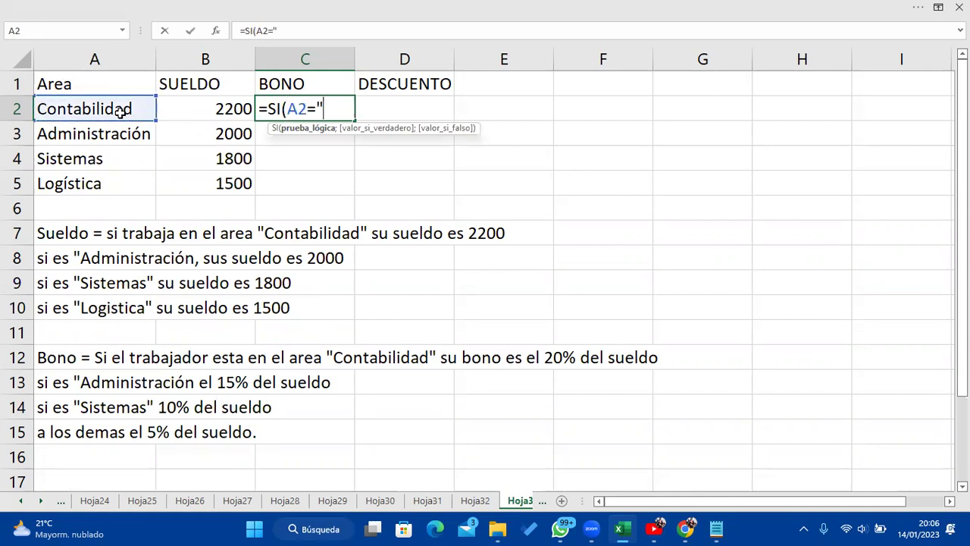
text(Con)
text(ta)
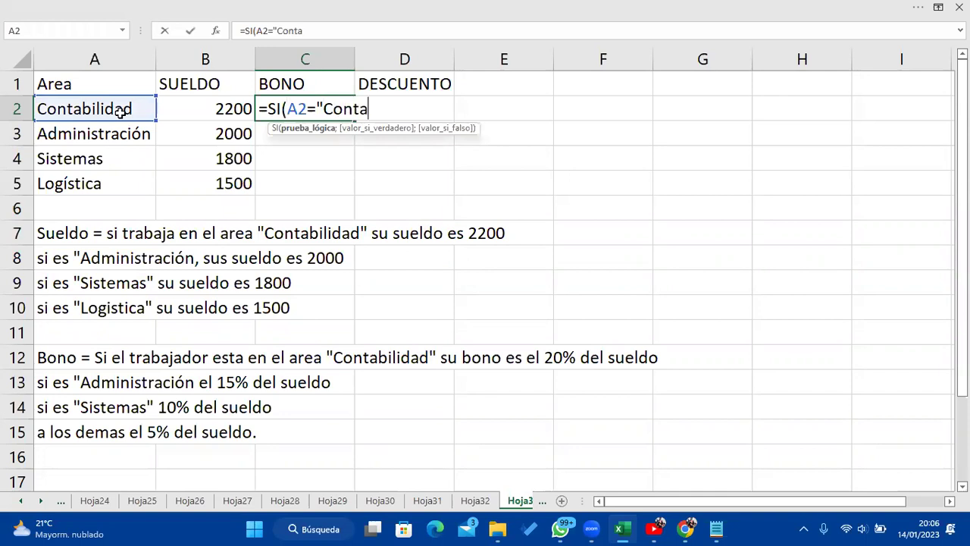
text(bilid)
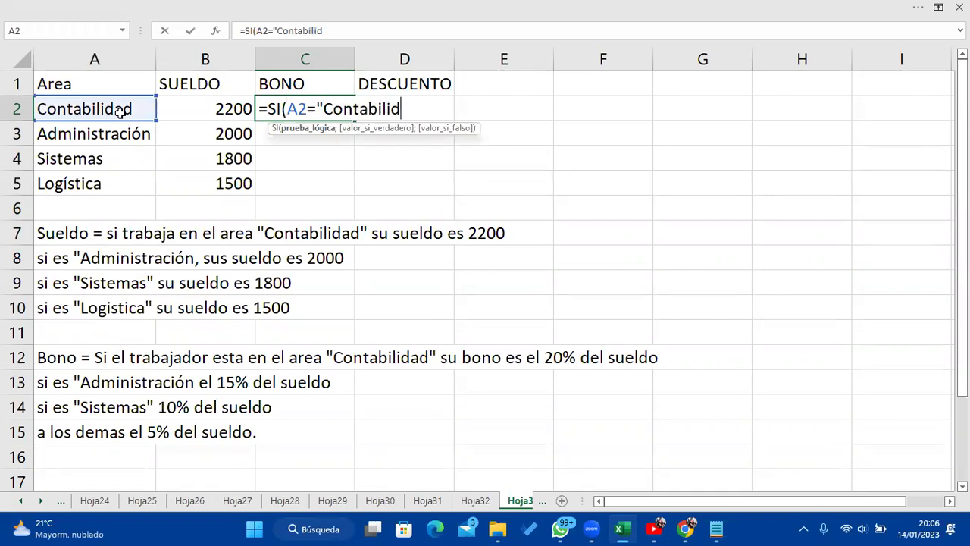
text(ad";)
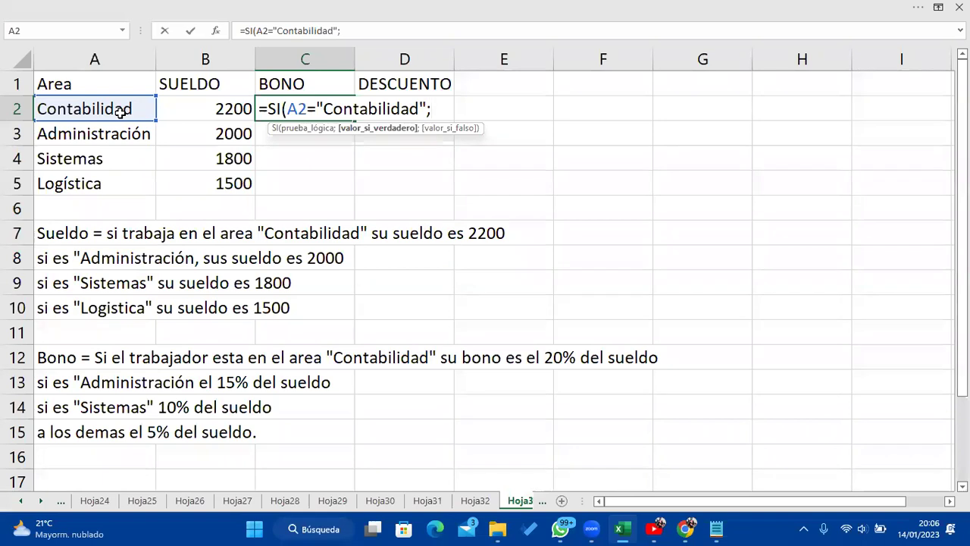
text(20%*)
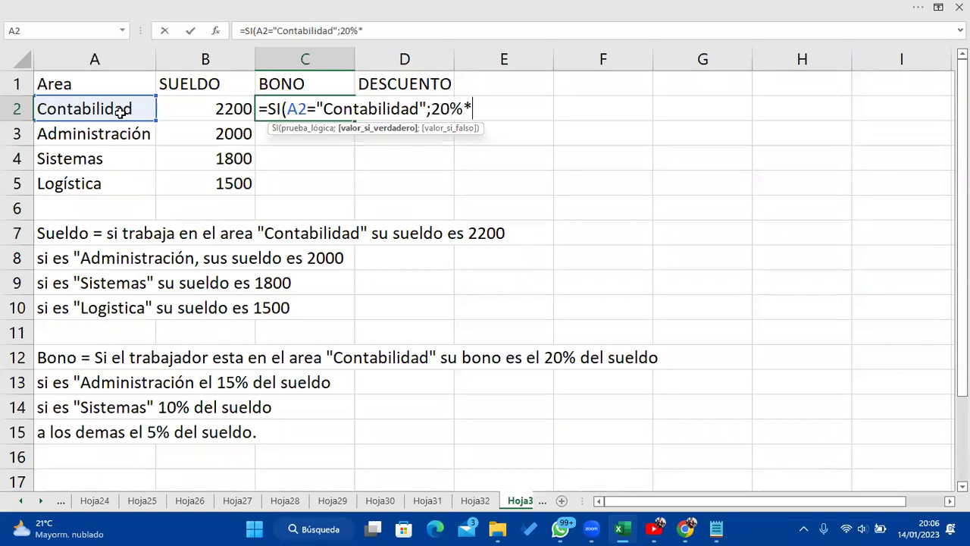
click(188, 101)
text(;)
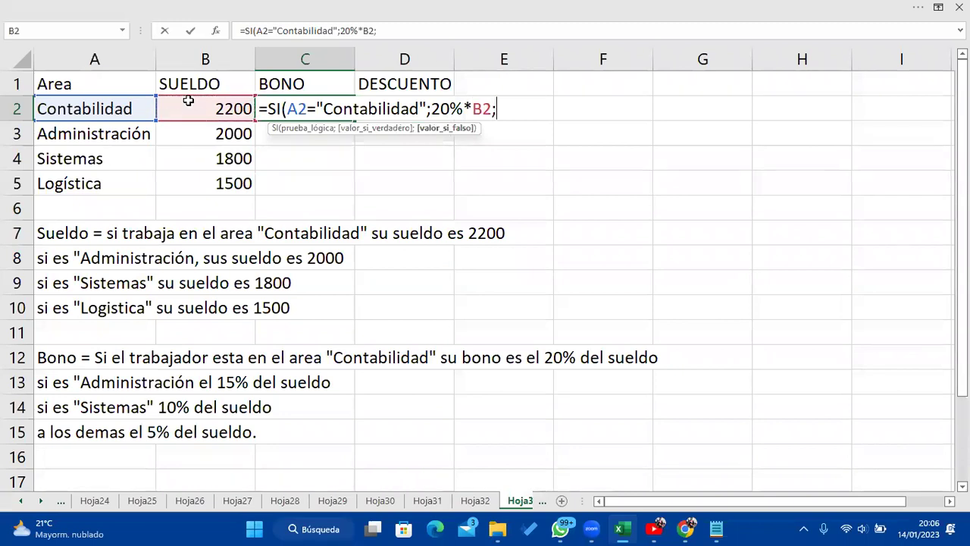
Nest a second SI as the false value, testing whether A2 equals "Administración" and returning 15%*B2 when true.
text(si)
key(Tab)
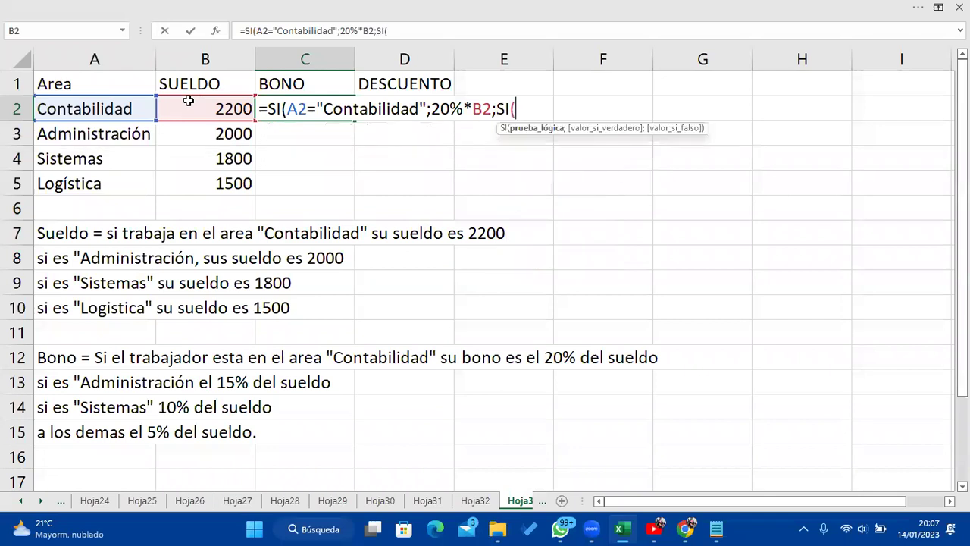
click(107, 102)
text(=")
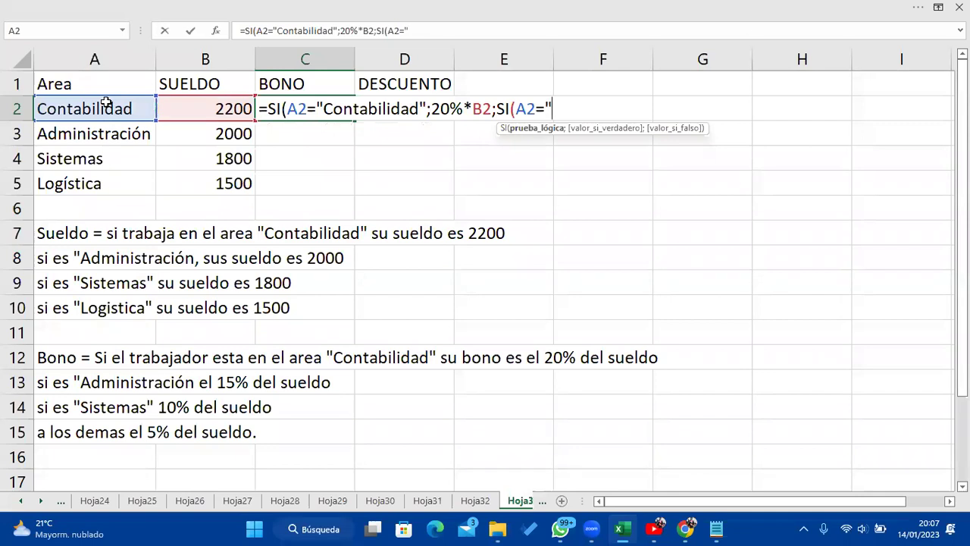
text(Ad)
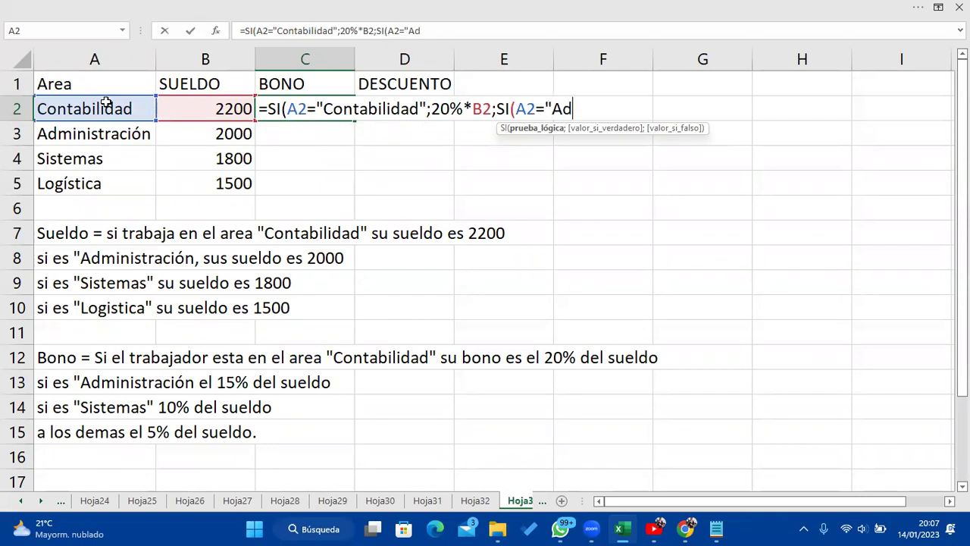
text(ministraci)
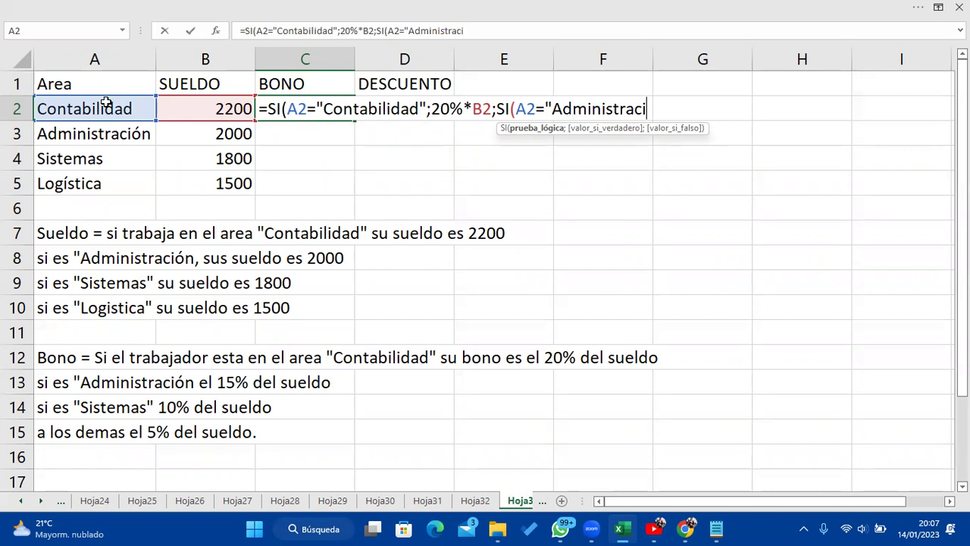
text(ón)
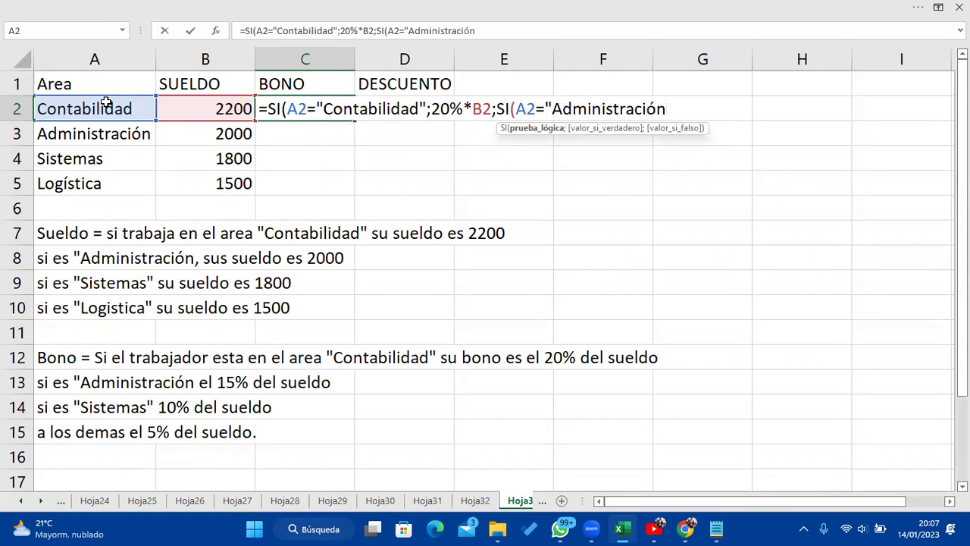
text(";)
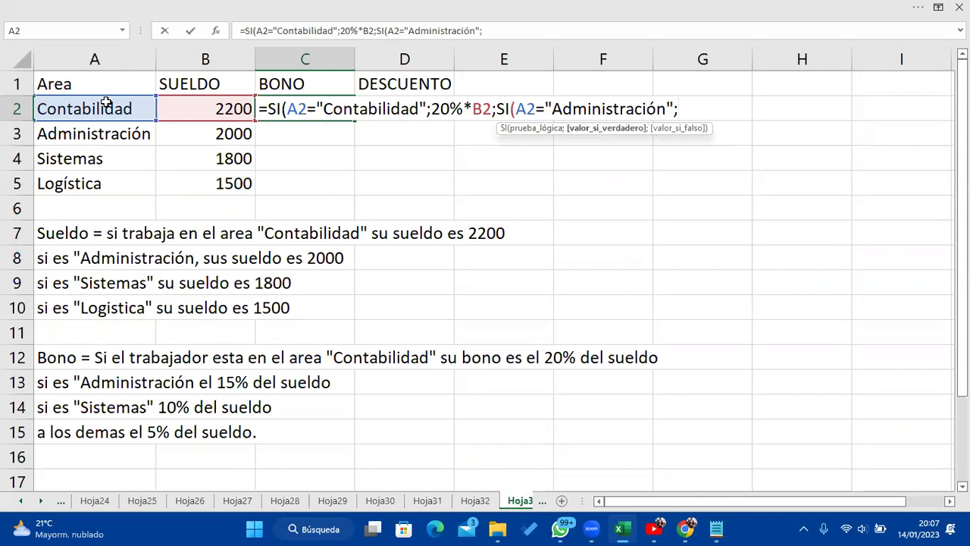
text(15%*)
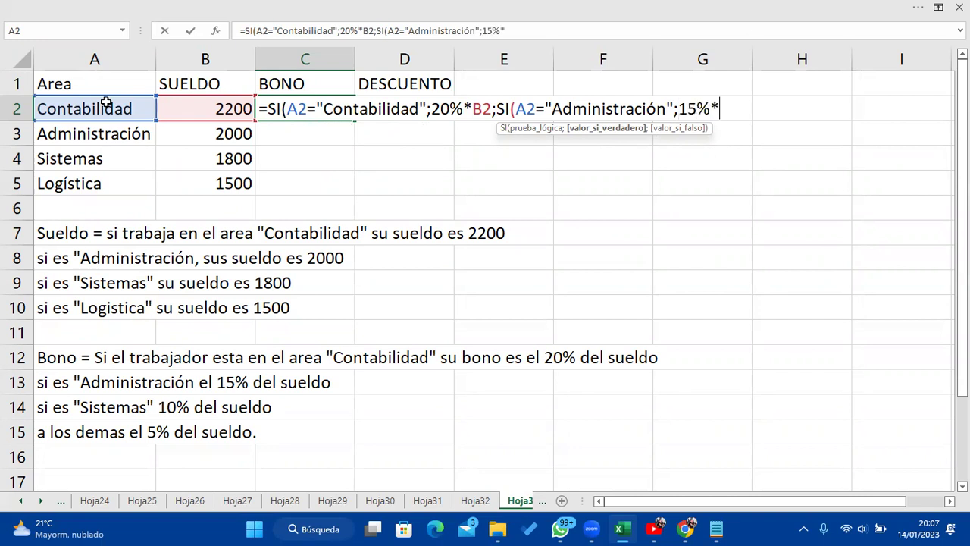
click(173, 104)
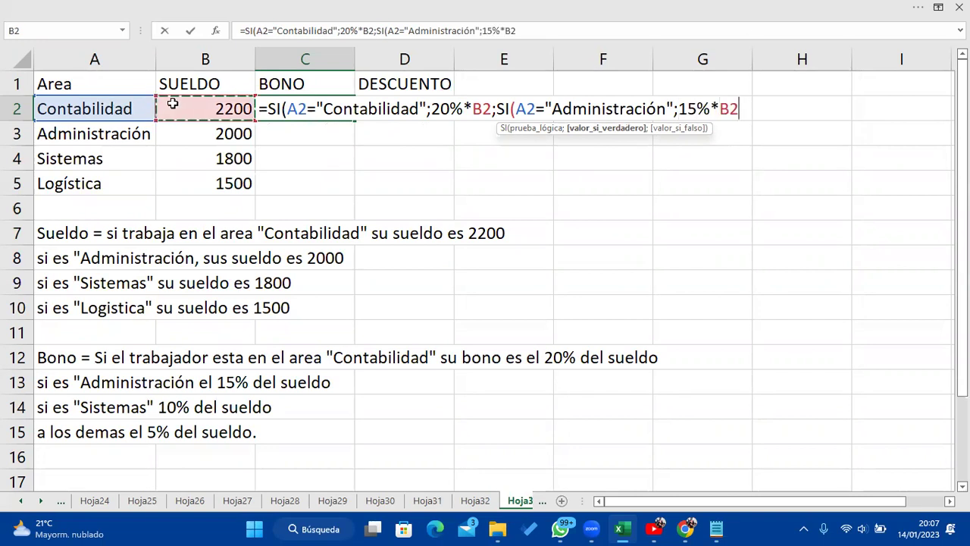
text())
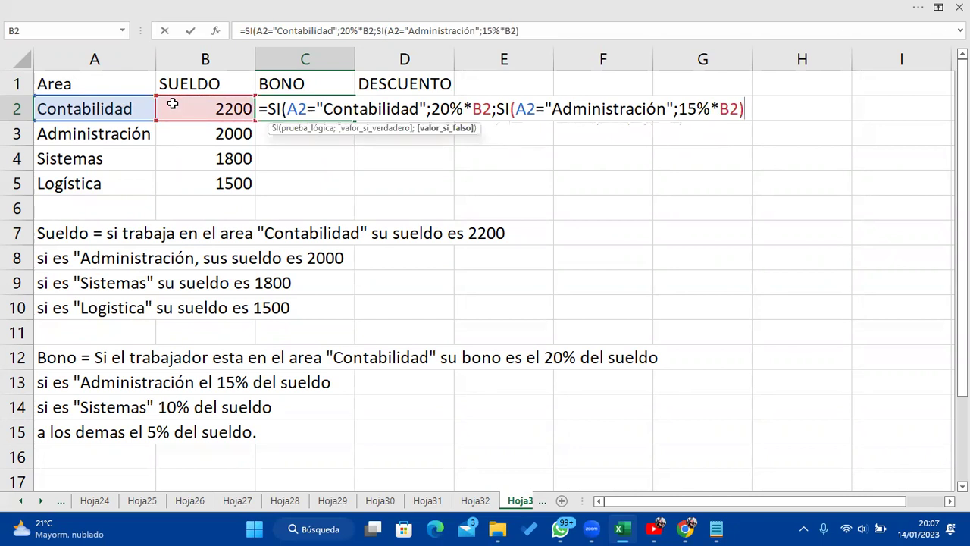
key(BackSpace)
text(;)
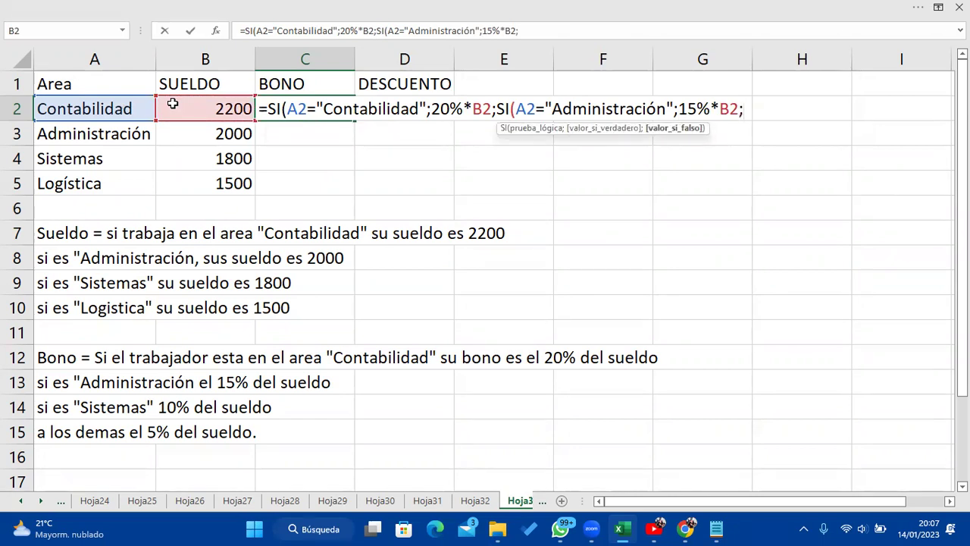
Nest a third SI as the next false value, testing whether A2 equals "Sistemas" and returning 10%*B2 when true.
text(si)
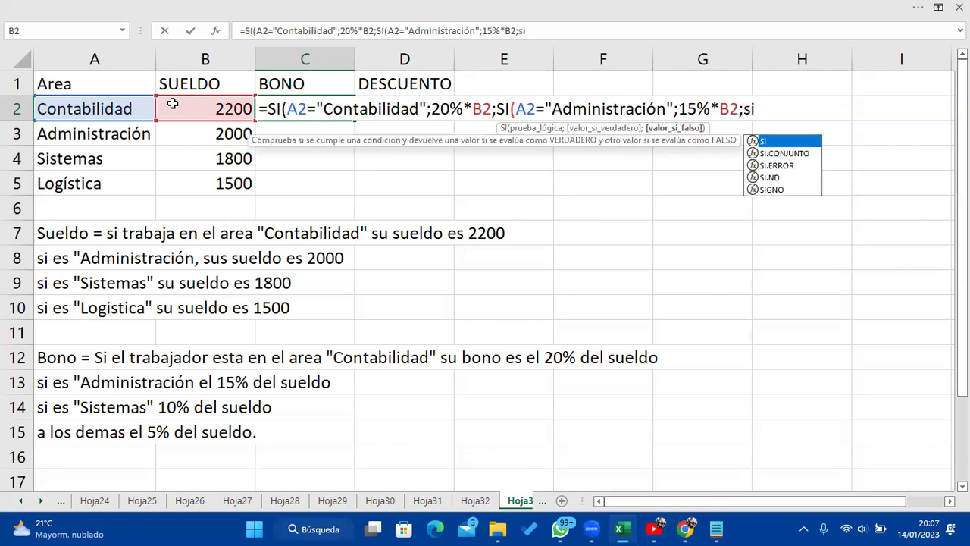
key(Tab)
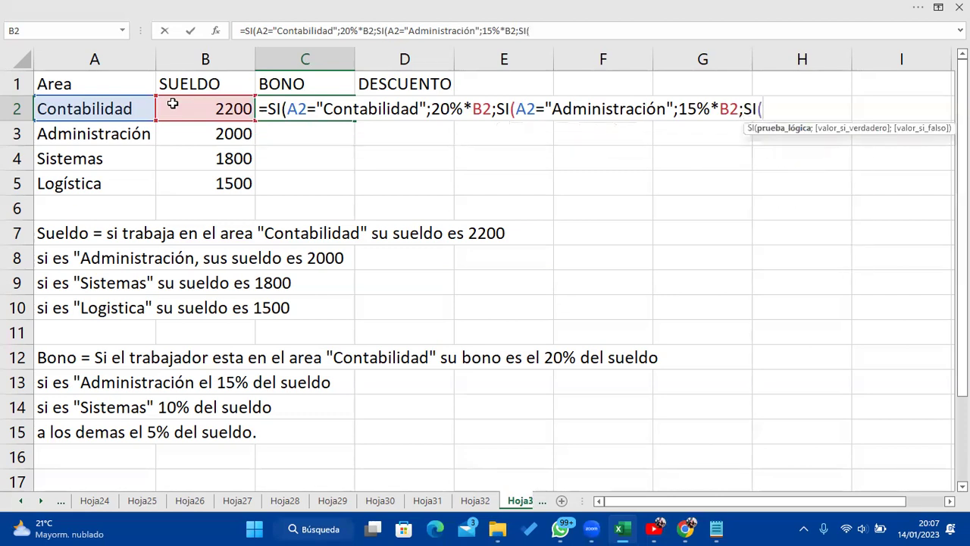
click(122, 108)
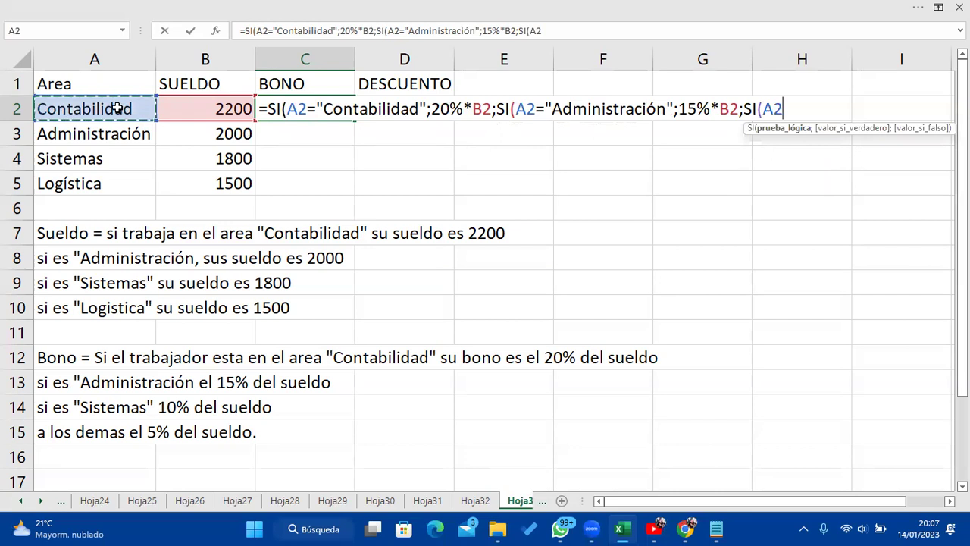
text(="S)
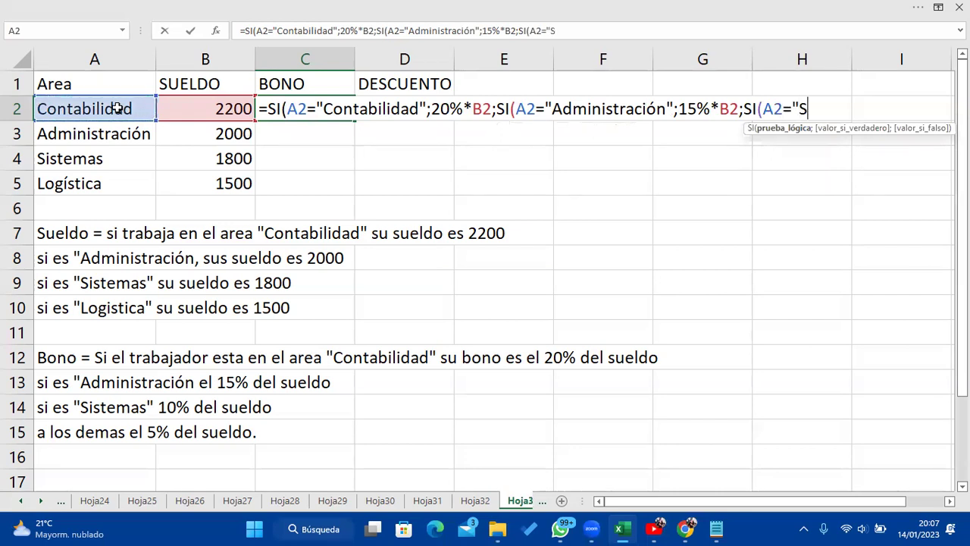
text(istemas)
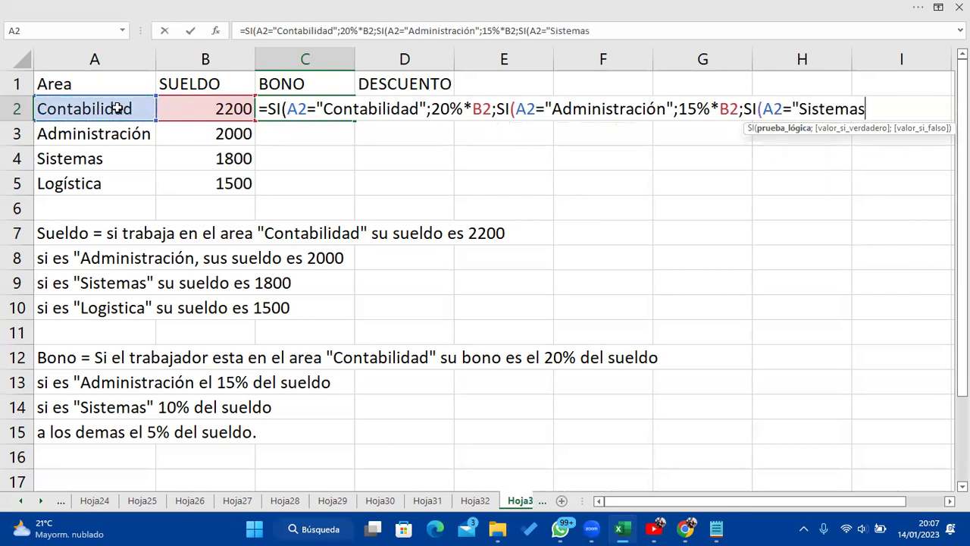
text(";)
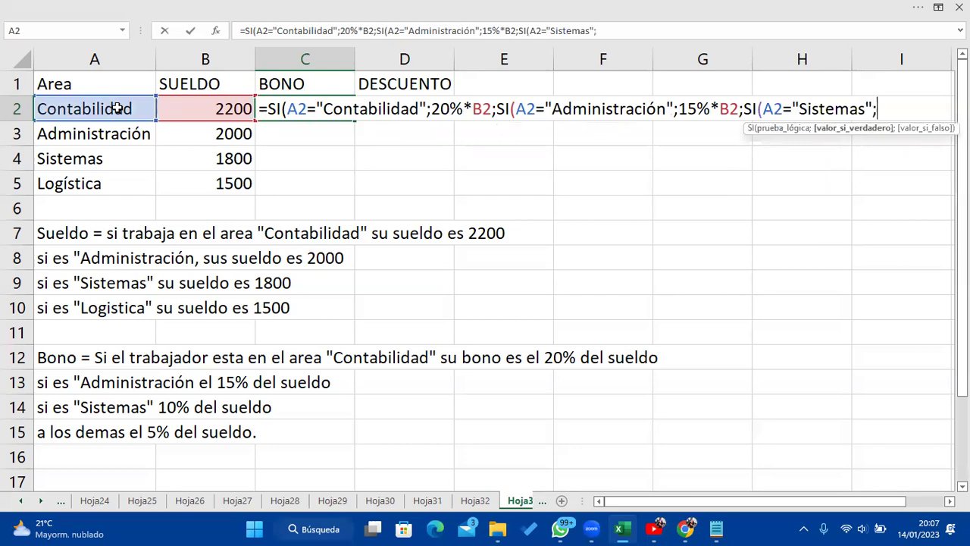
text(10%*)
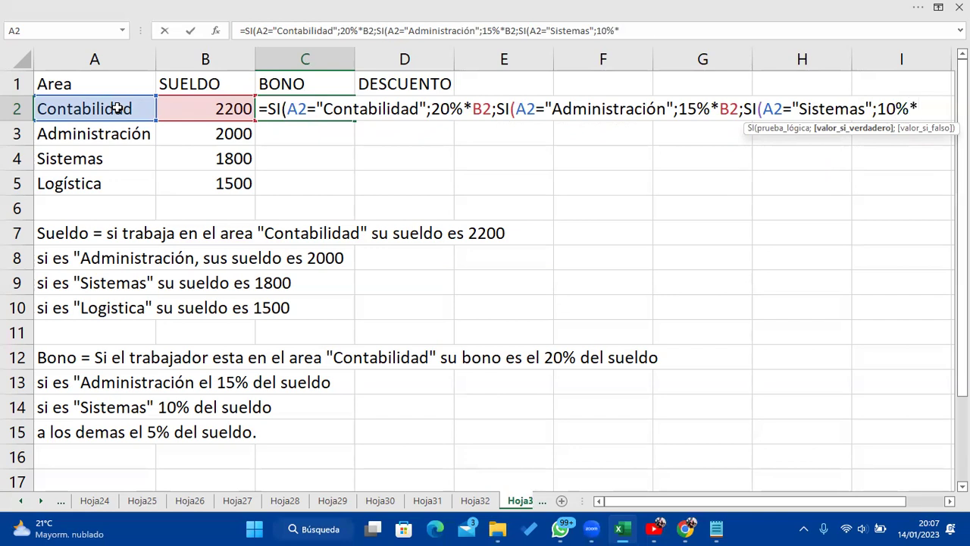
click(175, 100)
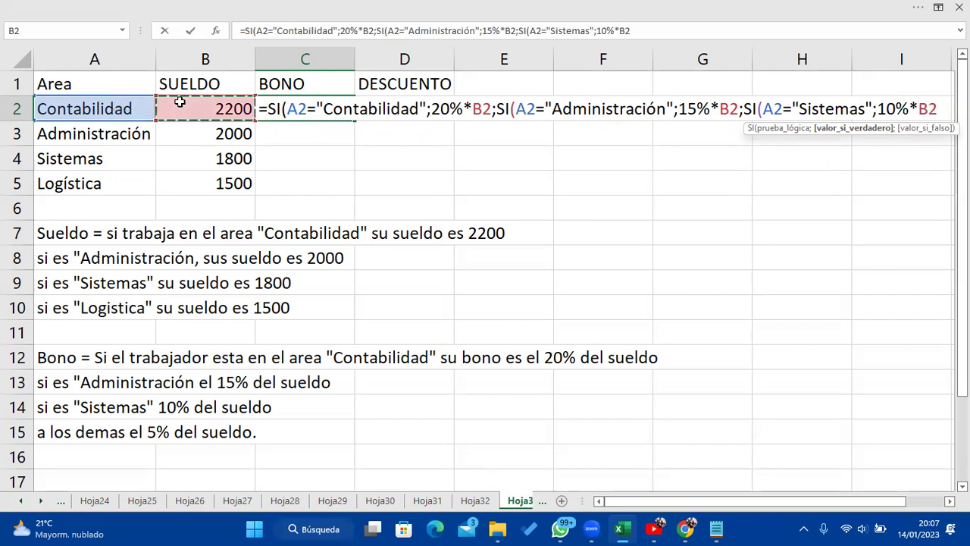
Set 5%*B2 as the final false value, close all three SI functions and enter the bonus formula in C2.
text(;)
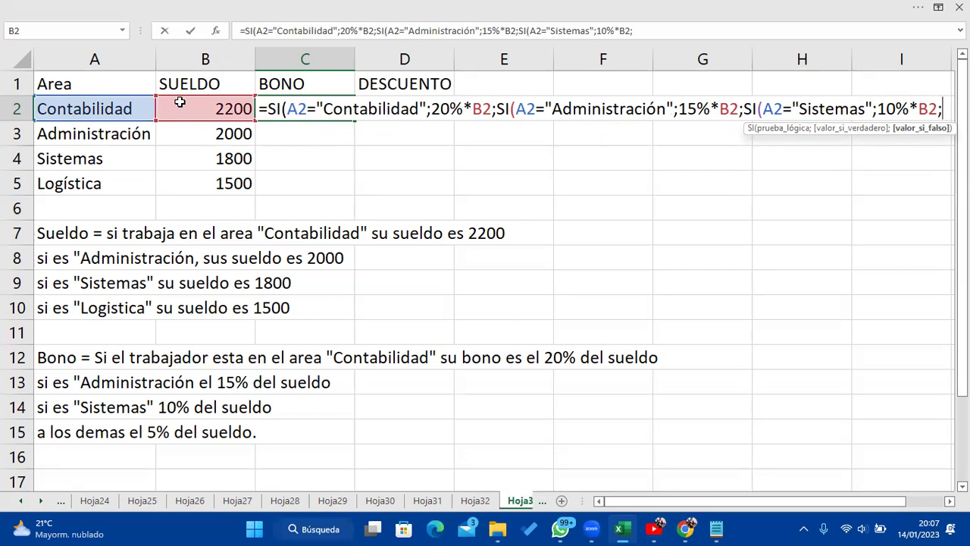
text(5%*)
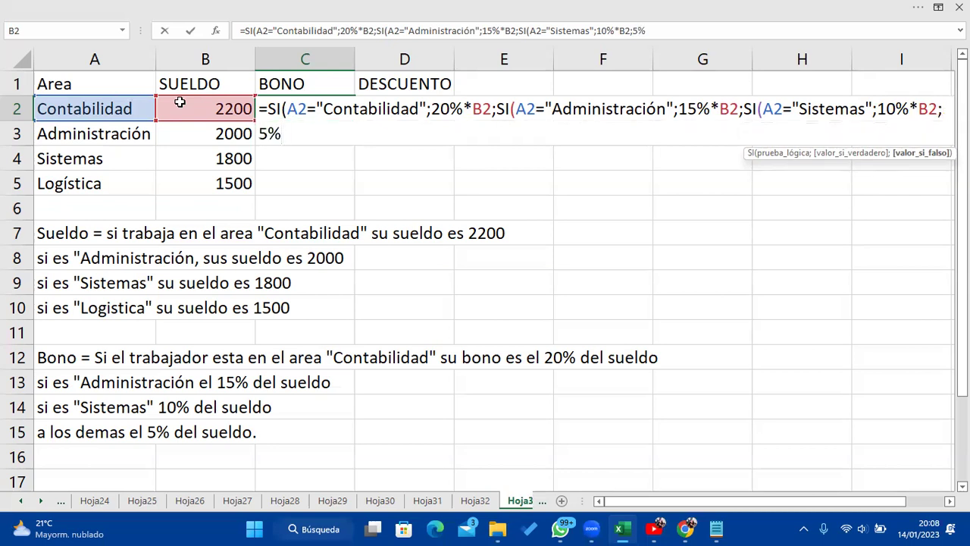
click(180, 102)
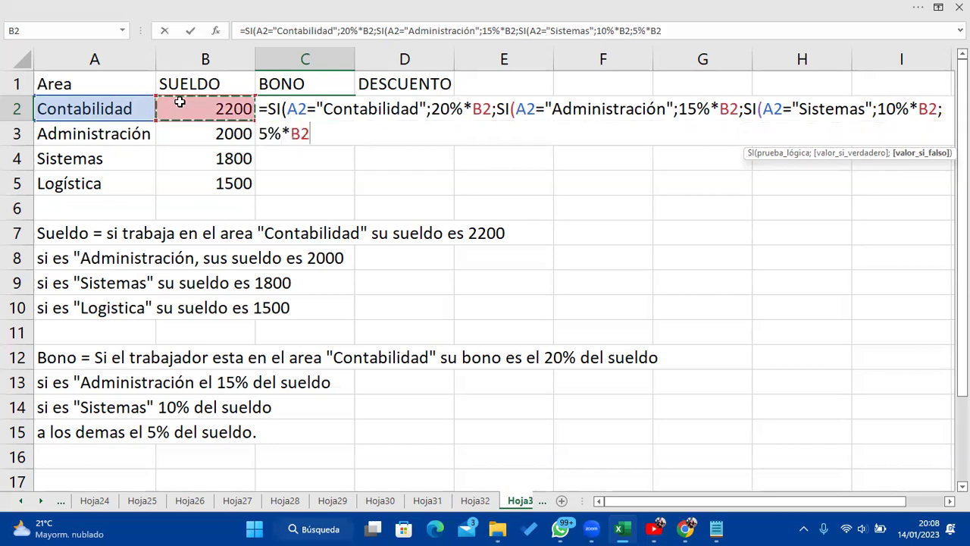
text())))
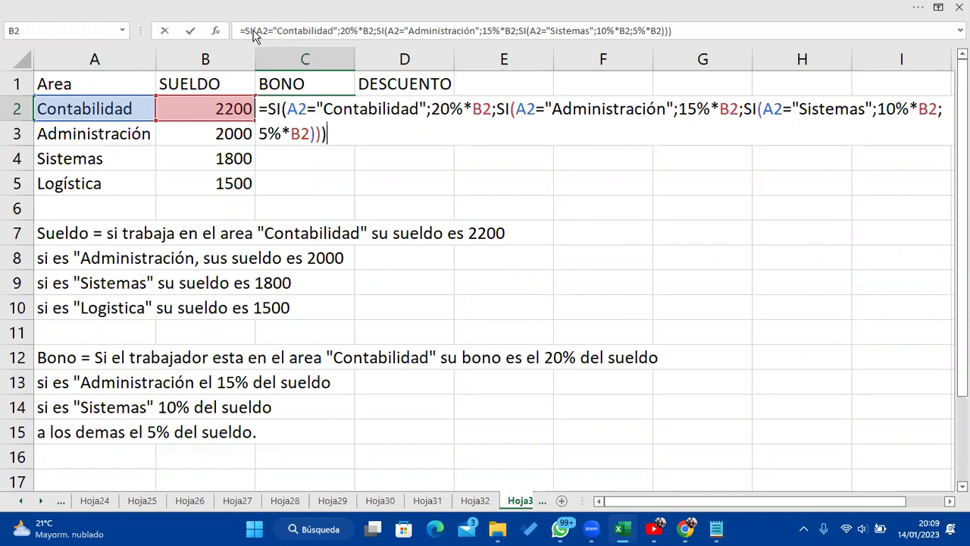
key(alt+Tab)
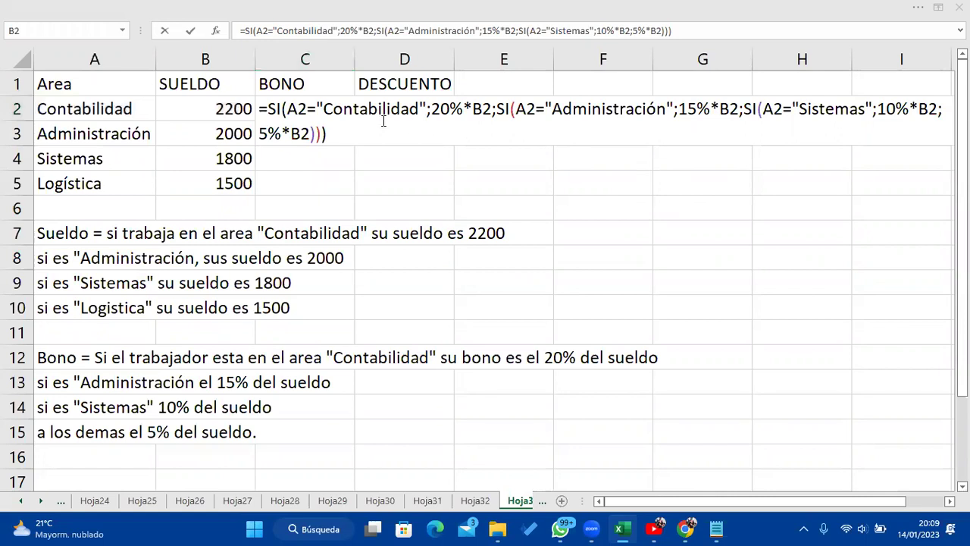
key(alt+Tab)
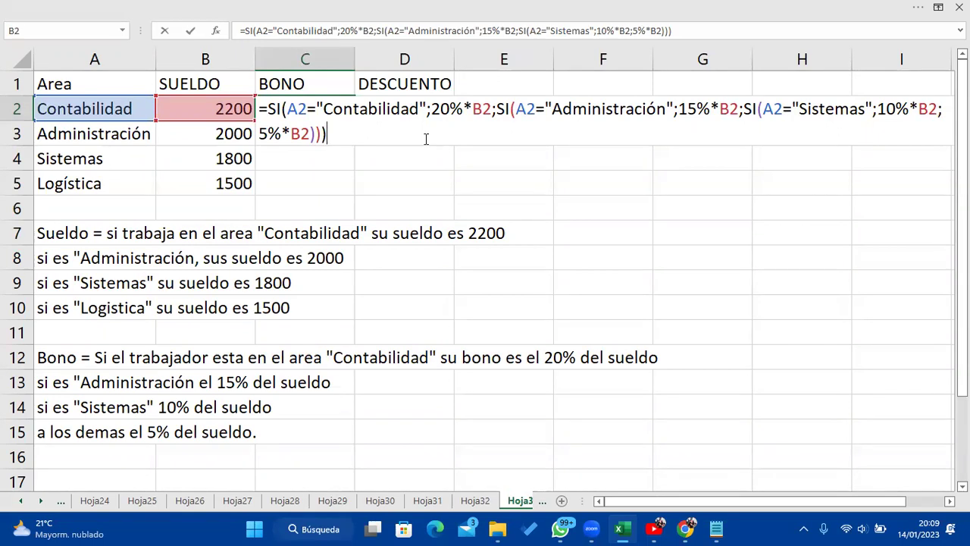
key(Return)
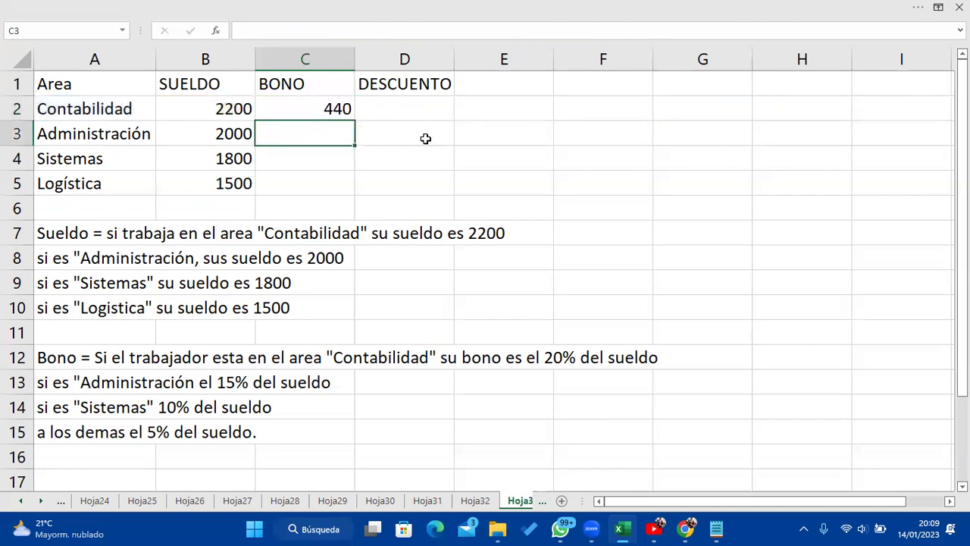
Fill the bonus formula from C2 down to C5.
click(357, 108)
click(349, 112)
drag(355, 121, 357, 185)
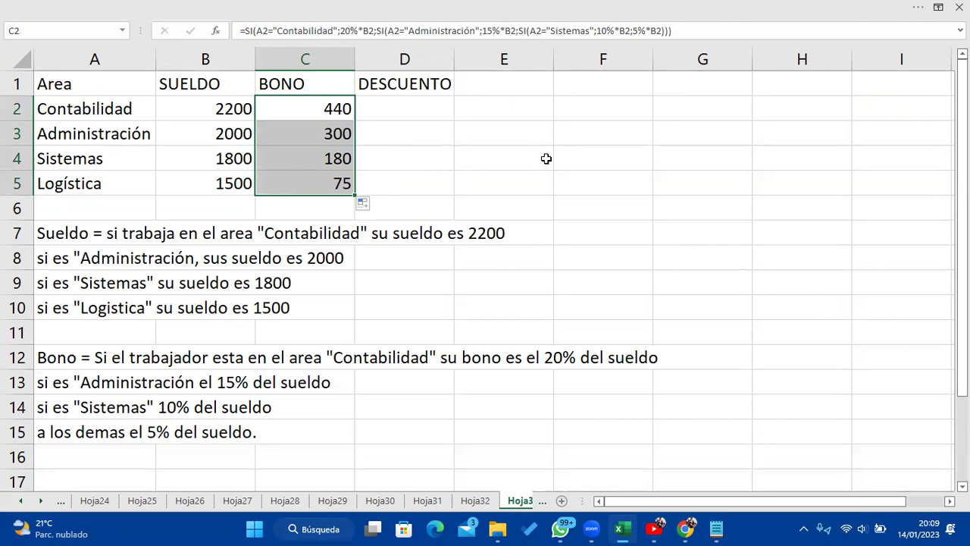
Switch to the Windows Calculator by running CALC.
key(super+r)
text(ca)
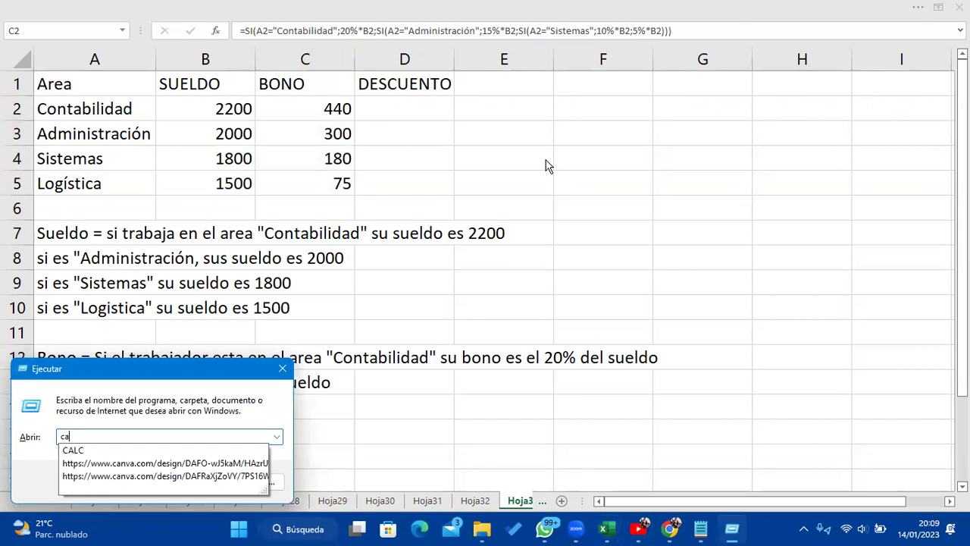
key(Down)
key(Return)
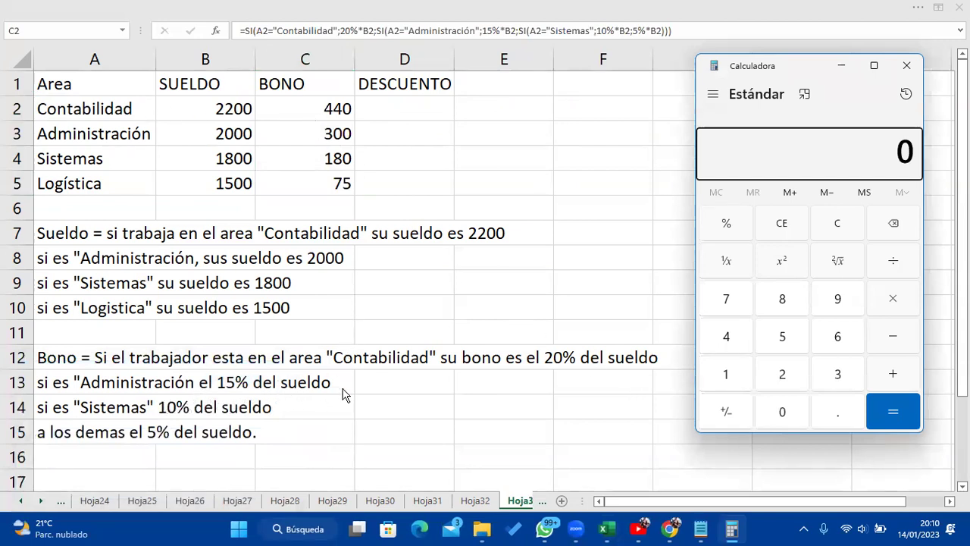
Calculate 0.2 × 2200 to check the Contabilidad bonus.
text(20)
key(BackSpace)
key(BackSpace)
text(0.2)
key(asterisk)
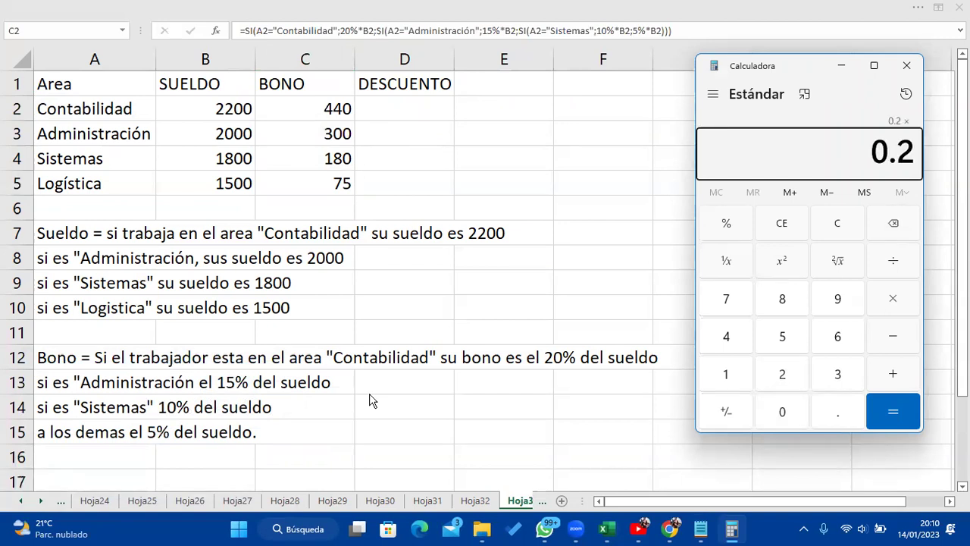
text(2200)
key(Return)
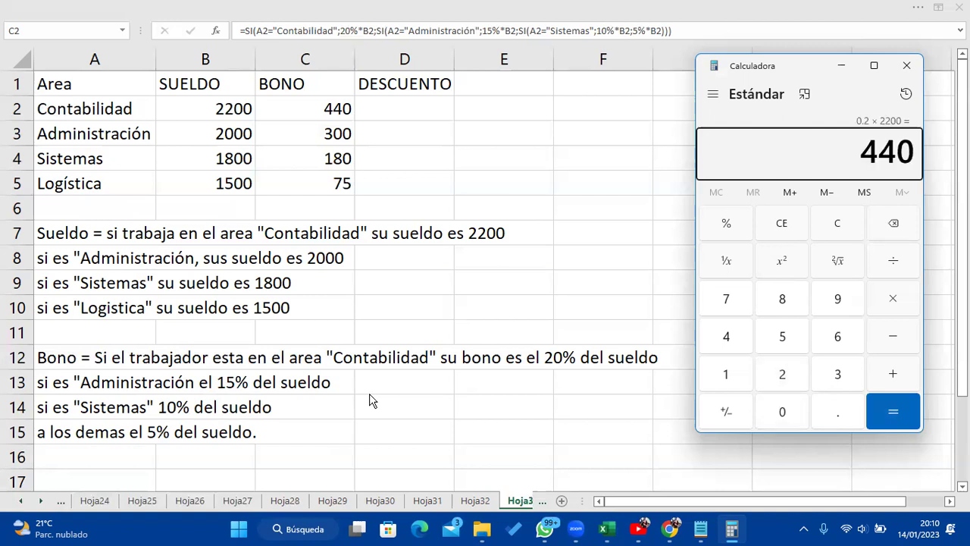
Clear the calculator and calculate 0.15 × 2000 to check the Administración bonus.
click(837, 225)
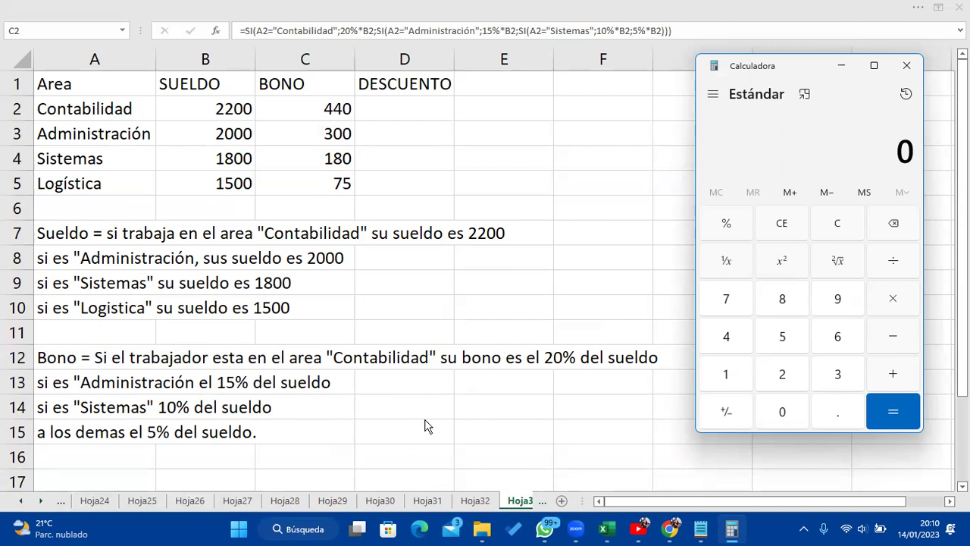
text(0.15)
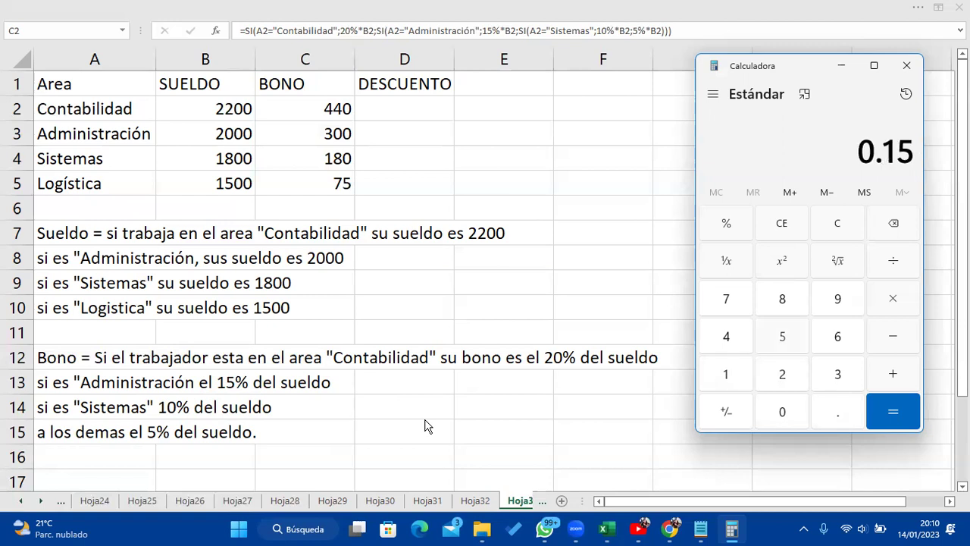
text(*2000)
key(Return)
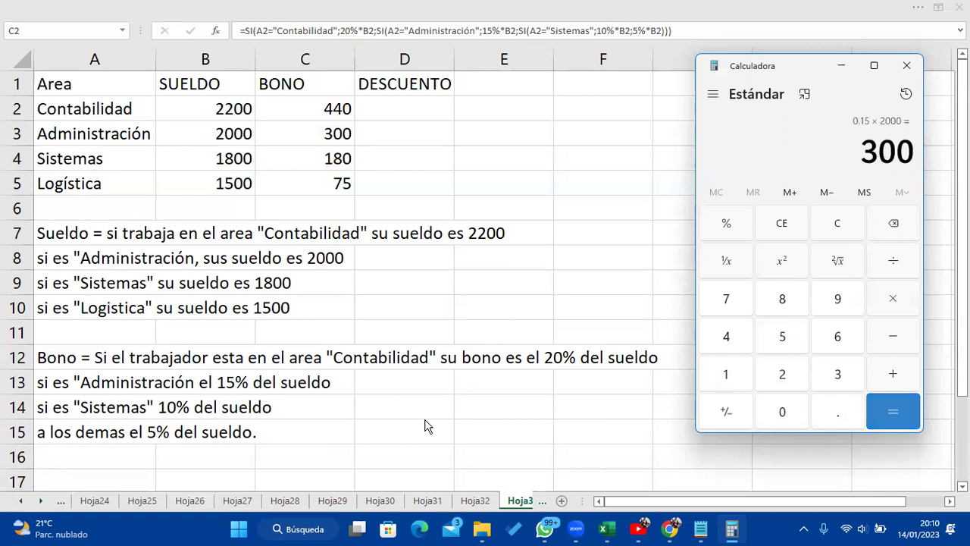
Clear the calculator and calculate 0.1 × 1800 to check the Sistemas bonus.
click(843, 226)
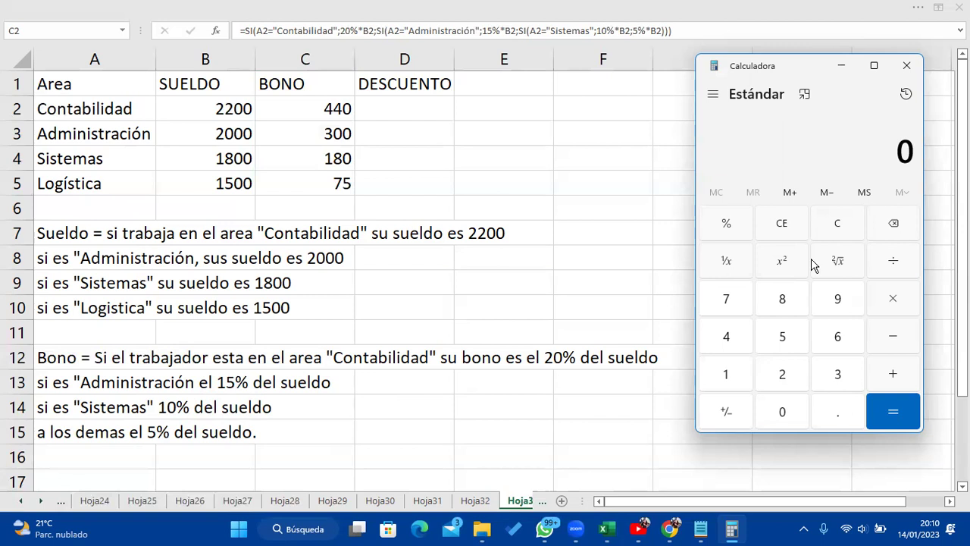
text(0.1*1800)
key(Return)
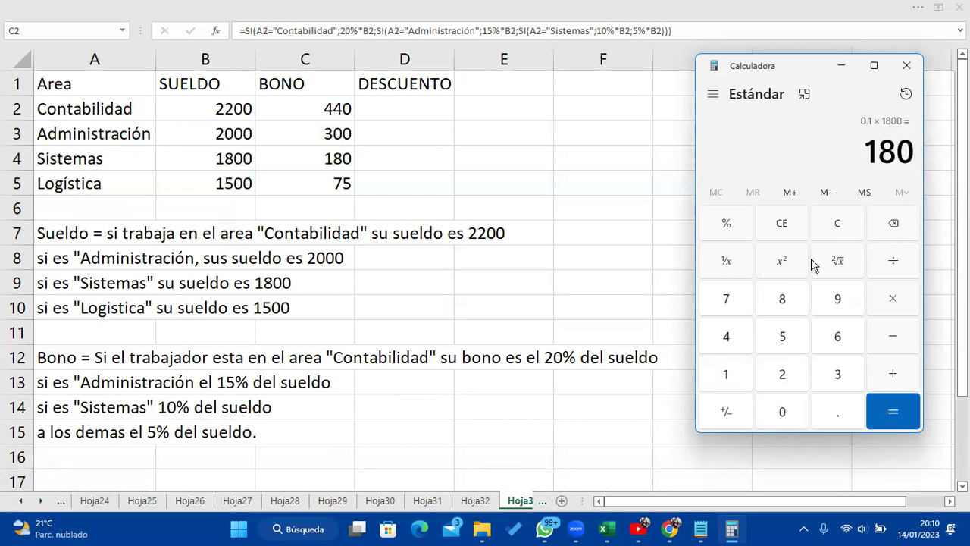
Close the calculator and review the nested SI bonus formula in C2 without changing it.
click(906, 65)
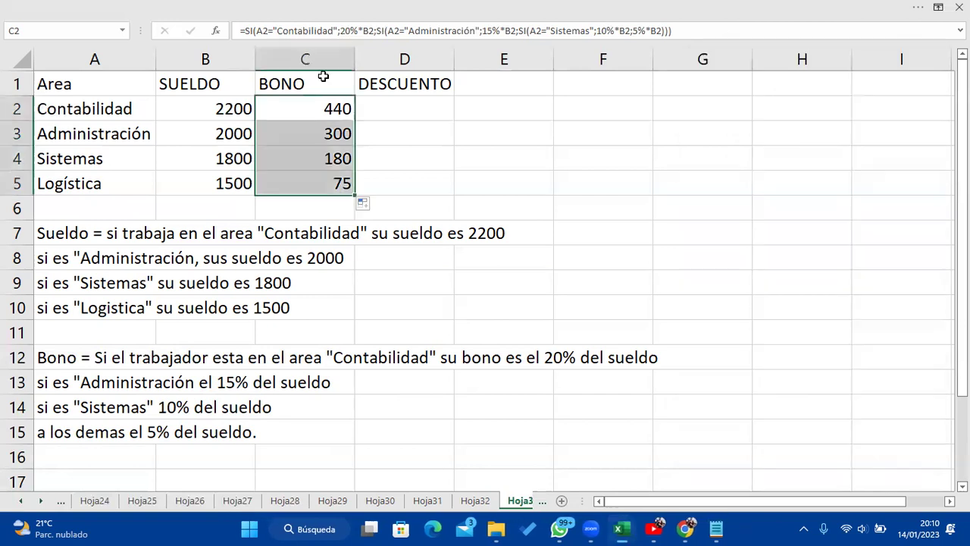
click(760, 284)
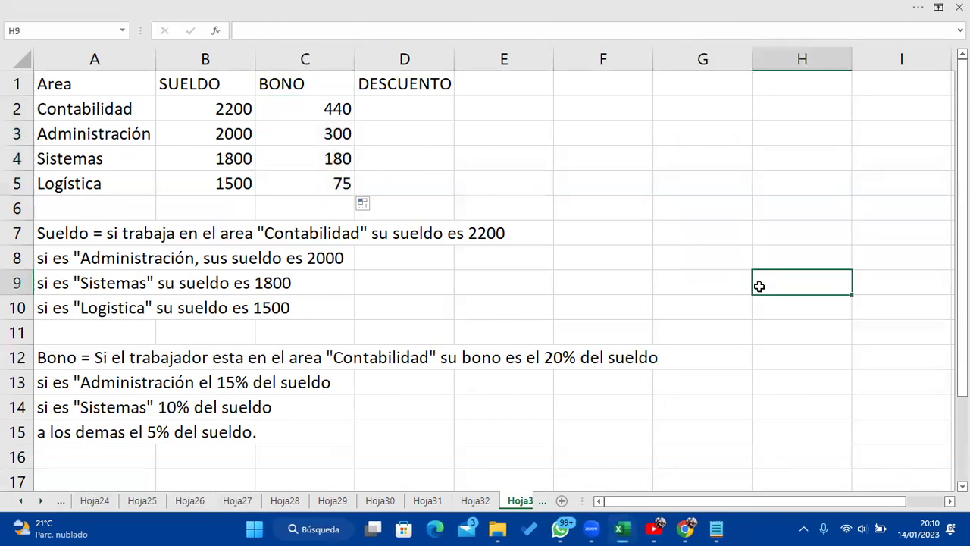
click(339, 105)
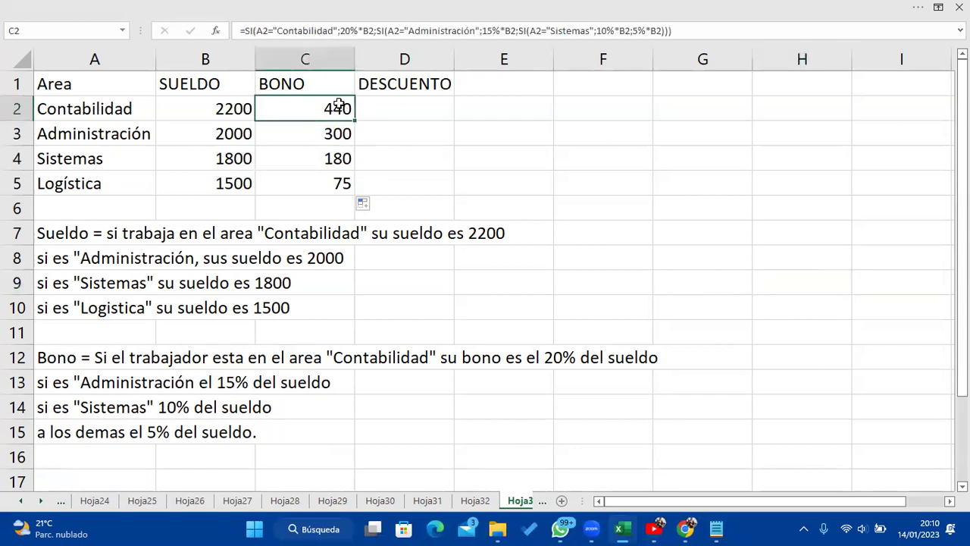
double_click(338, 105)
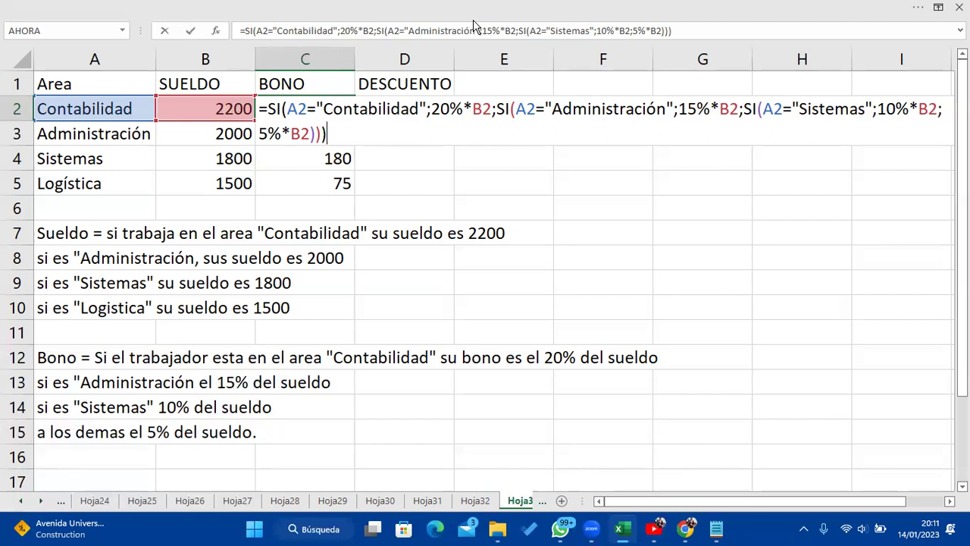
key(Return)
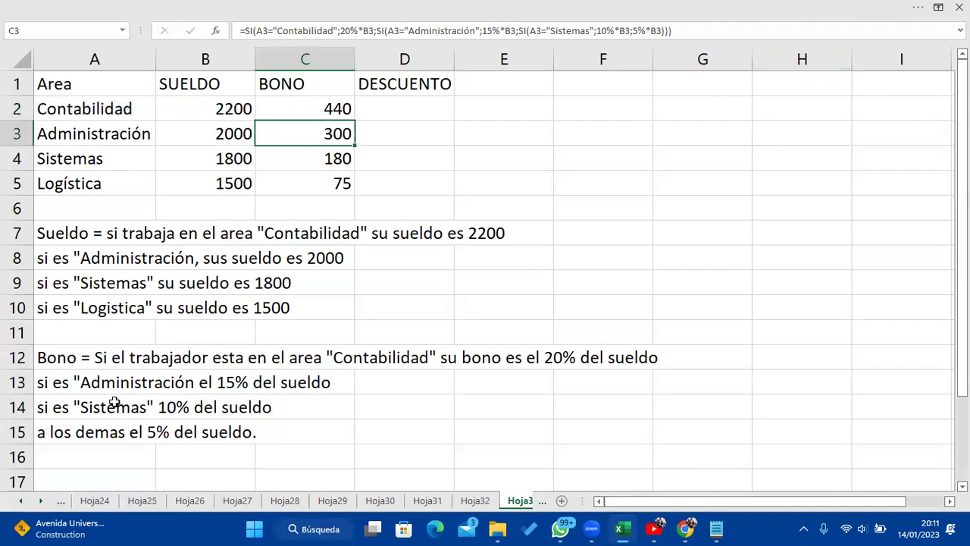
Start the discount rule in A17 with the text: Descuento = si el area es diferente a "Contabilidad".
scroll(113, 400, down, 1)
click(113, 405)
text(Des)
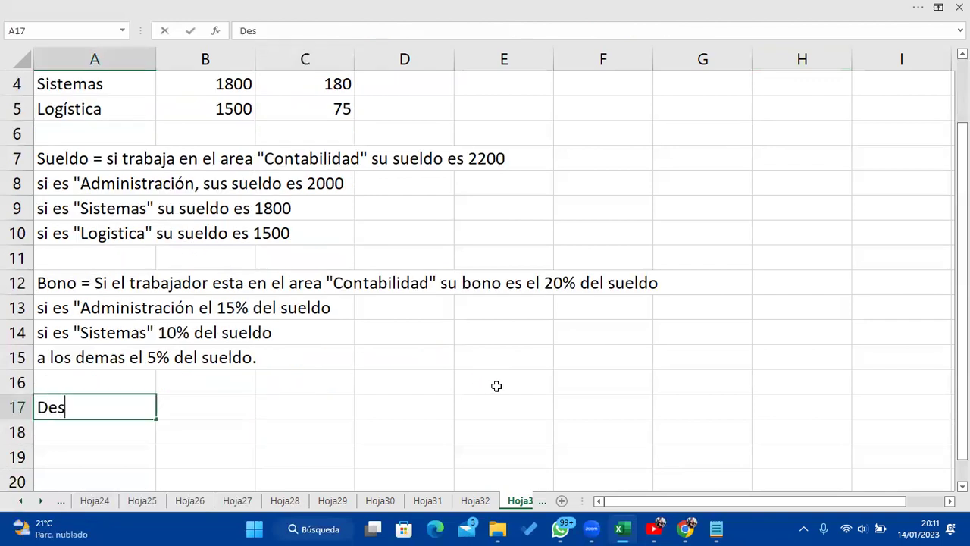
text(cuento = si)
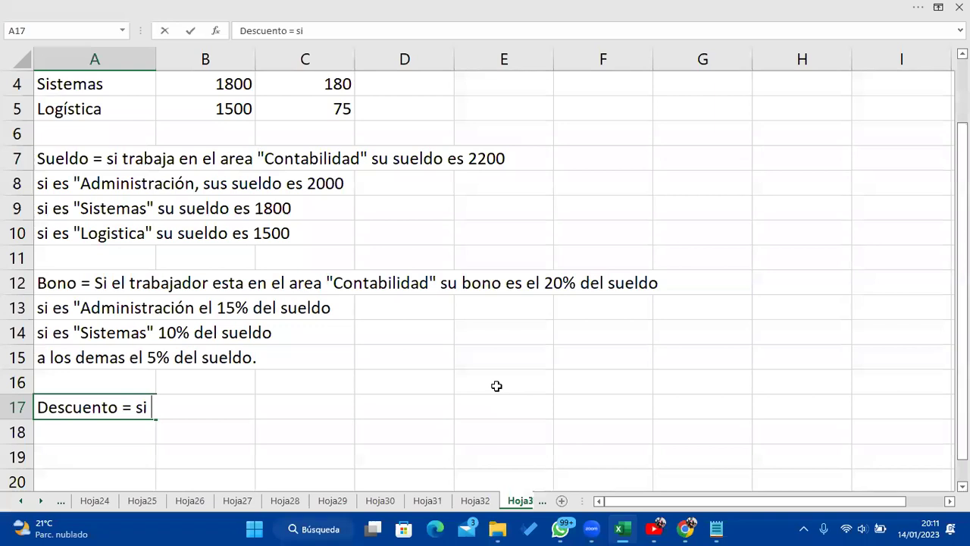
scroll(535, 411, up, 1)
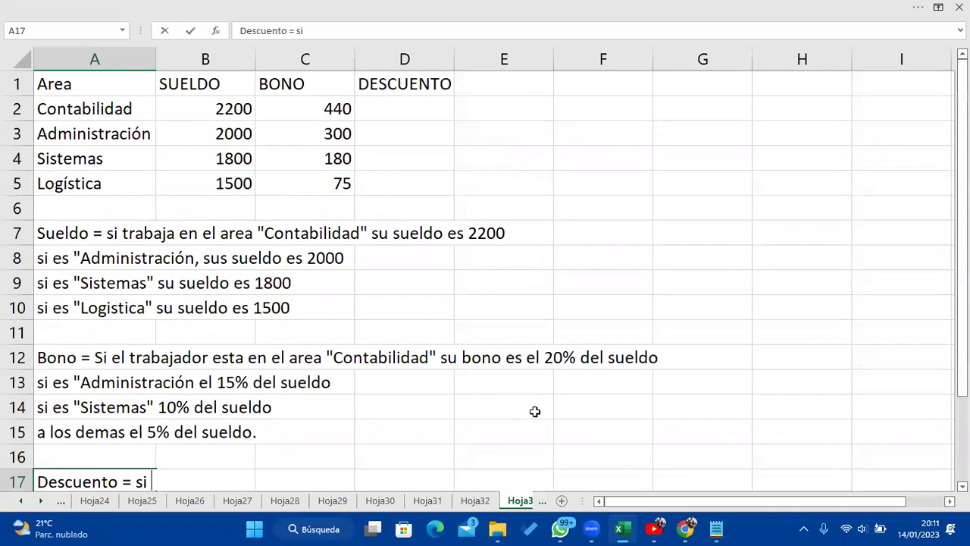
scroll(534, 411, down, 3)
scroll(574, 461, up, 2)
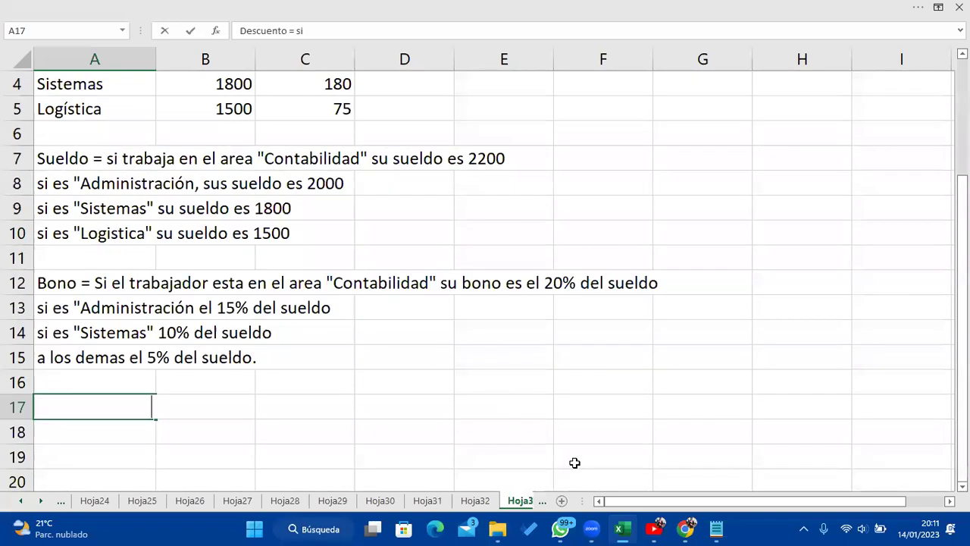
text(el area )
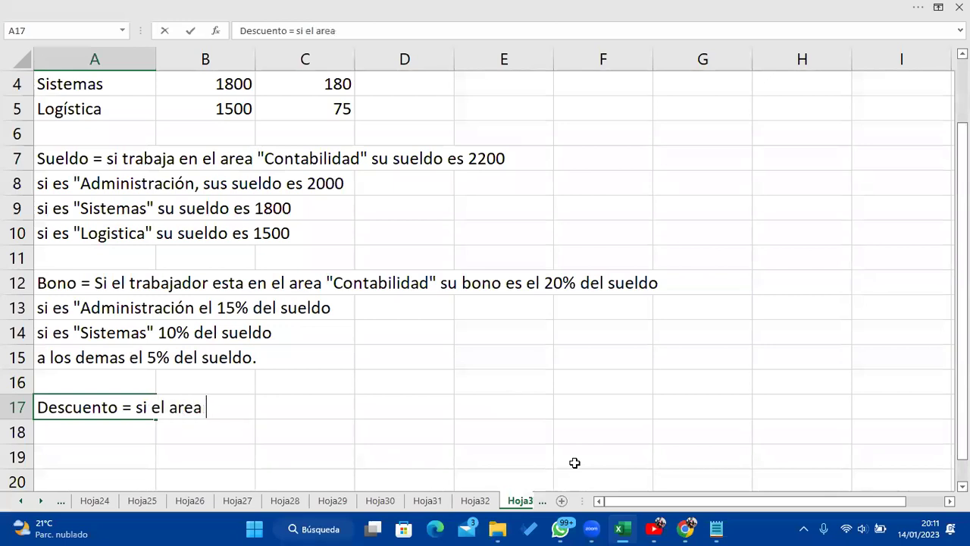
text(es diferente a )
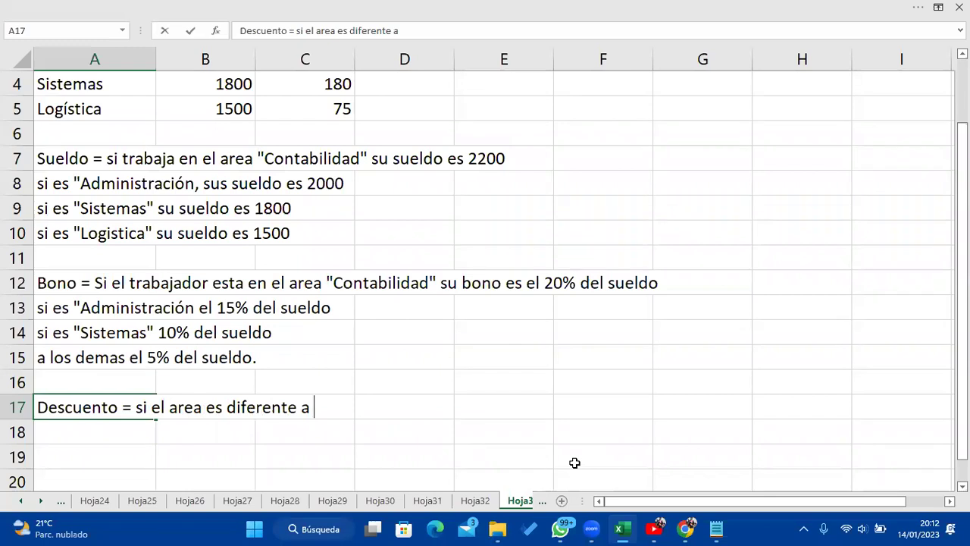
text(Co)
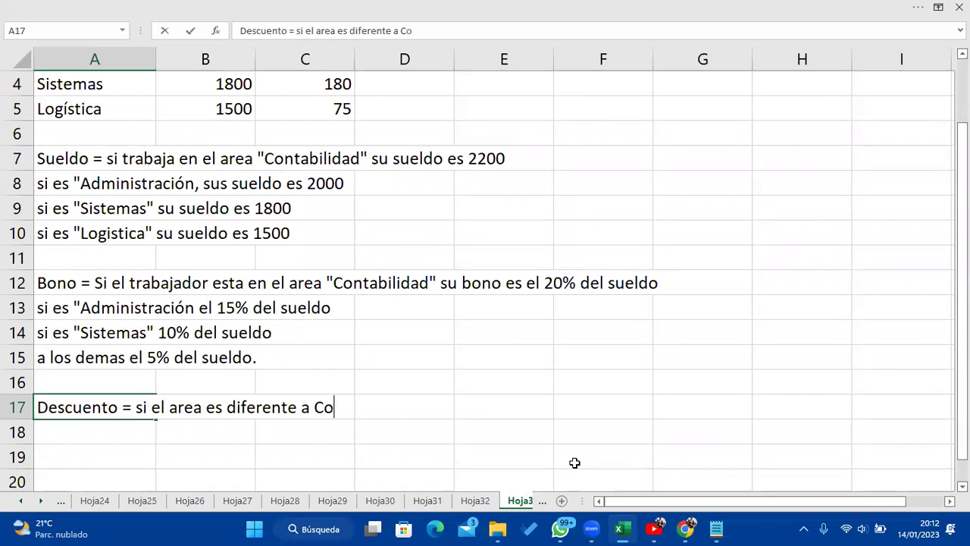
key(BackSpace)
key(BackSpace)
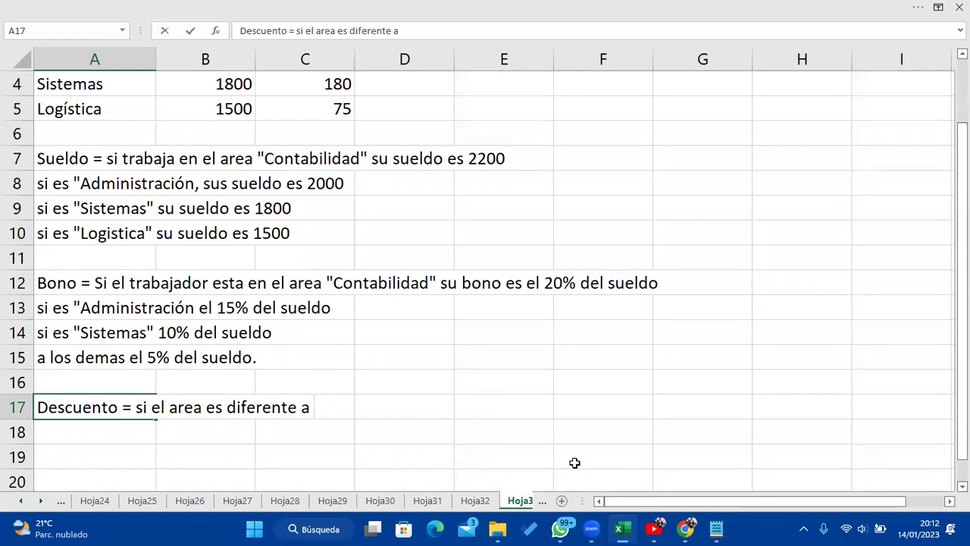
text("Contabu)
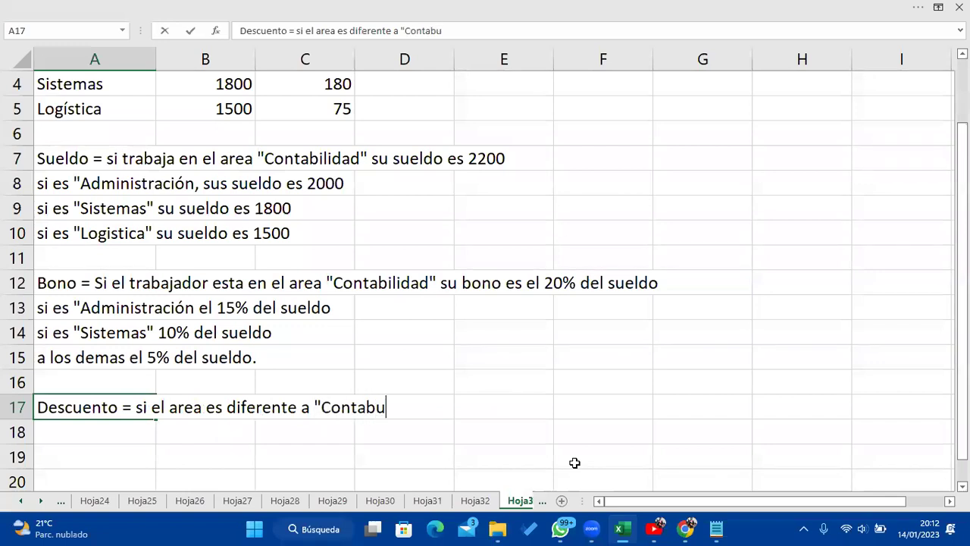
key(BackSpace)
text(ilidad")
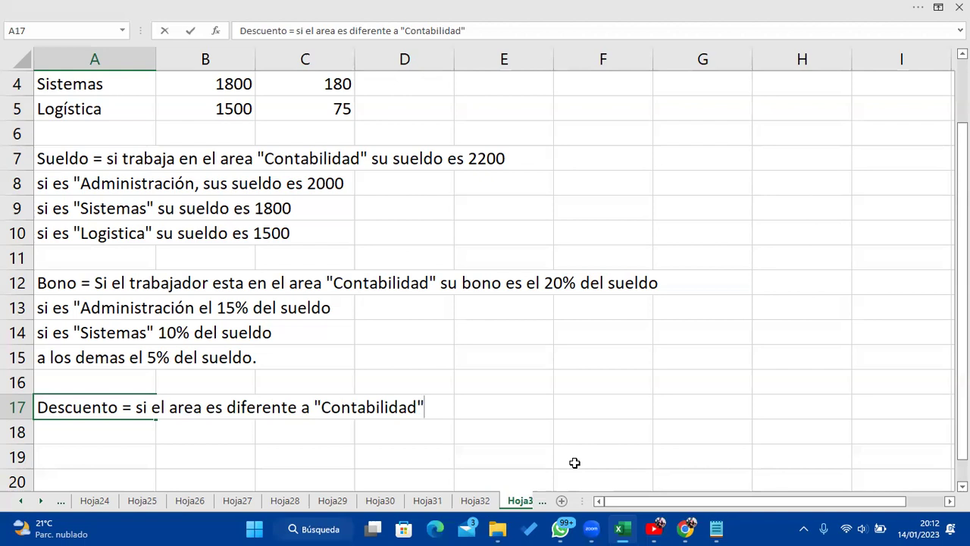
Complete the discount rule in A17 with ", el 10% del sueldo de contrario el 13% del sueldo" and highlight it.
text(, el 10% )
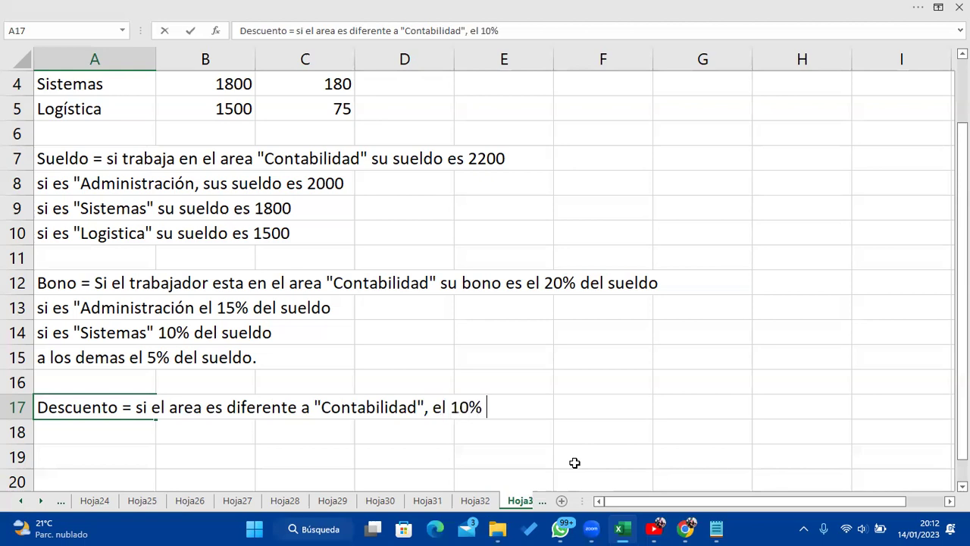
text(del sueldo)
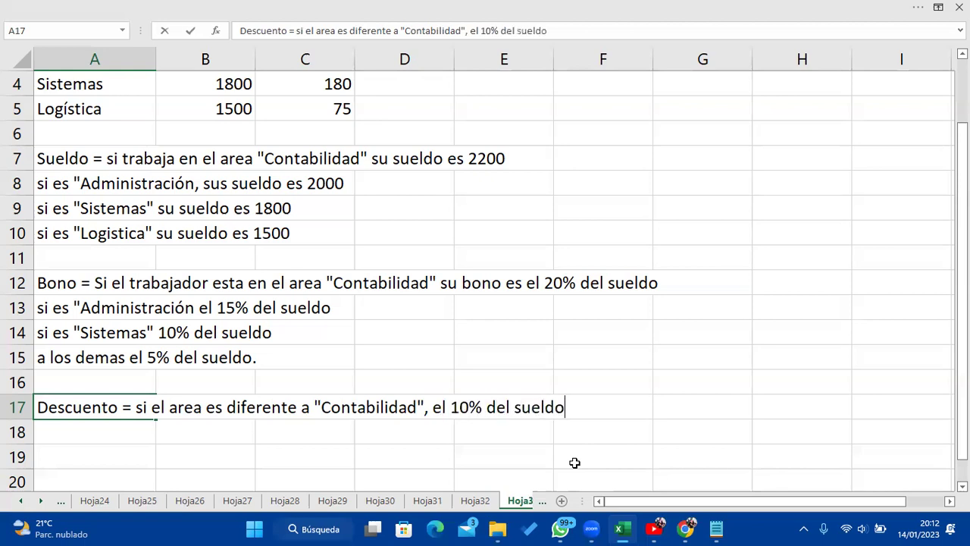
text( de contrario )
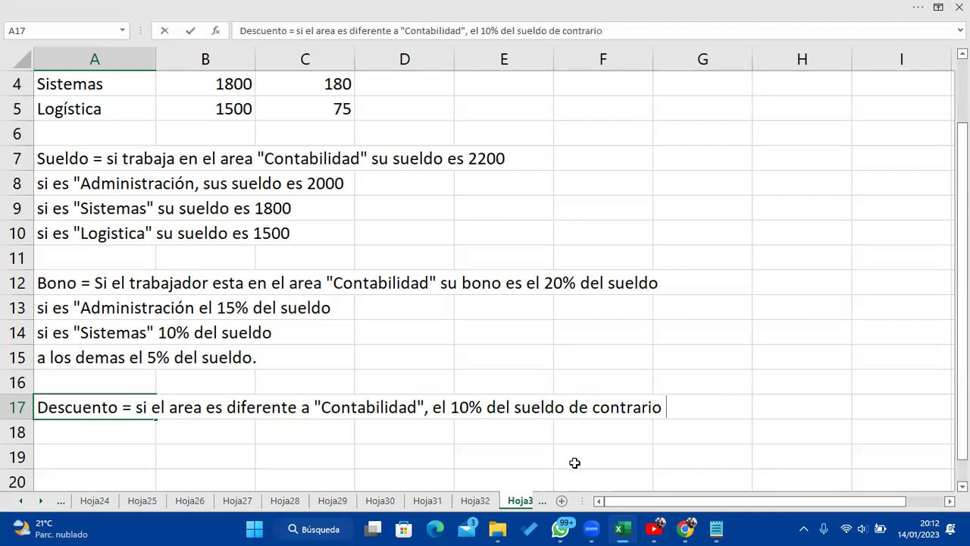
text(el 13)
text(% del )
text(sueldo)
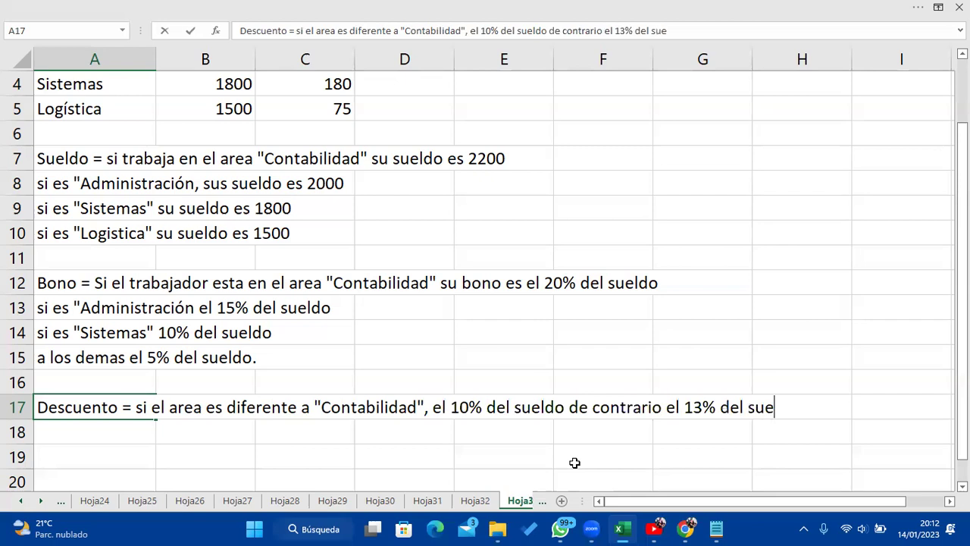
key(Return)
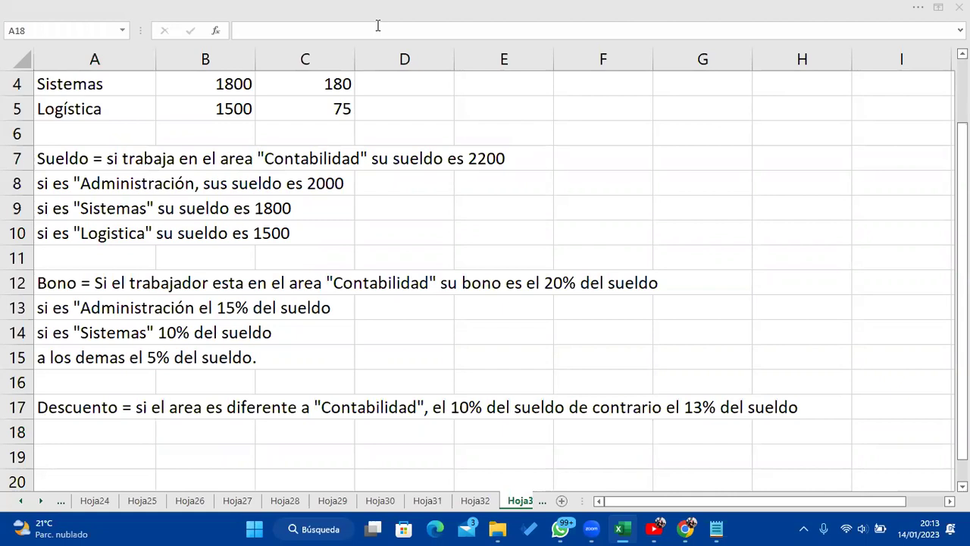
click(705, 428)
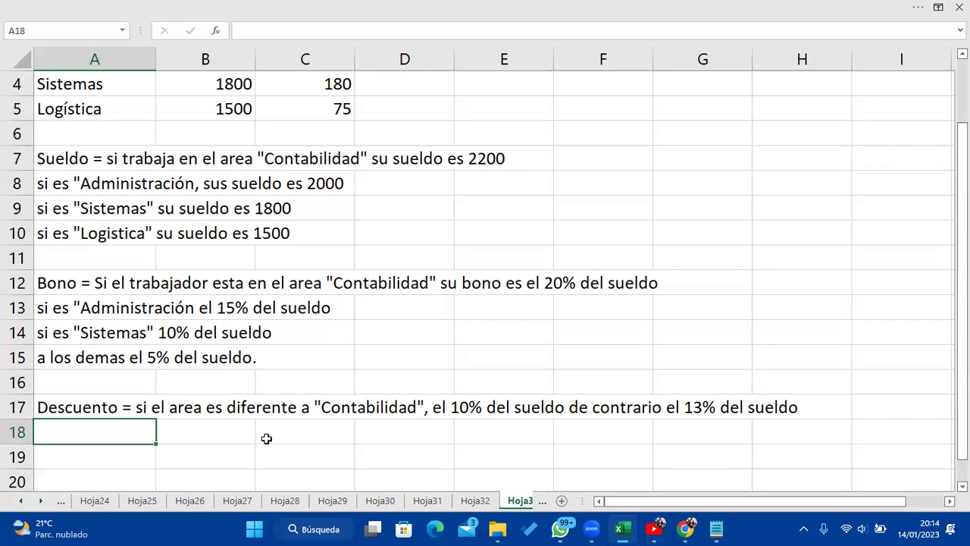
drag(101, 406, 840, 428)
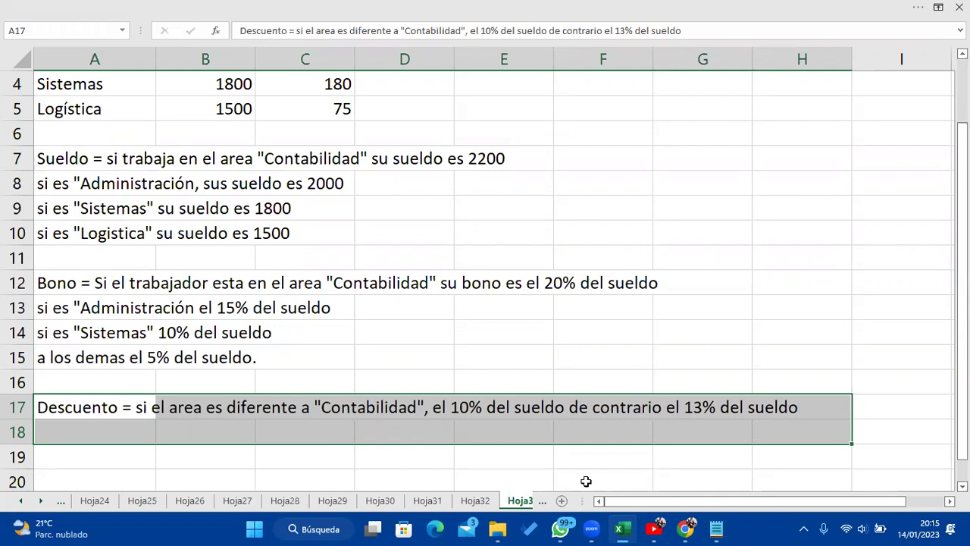
Start an SI formula in D2 under DESCUENTO with the logical test A2<>"Contabilidad".
scroll(534, 368, up, 1)
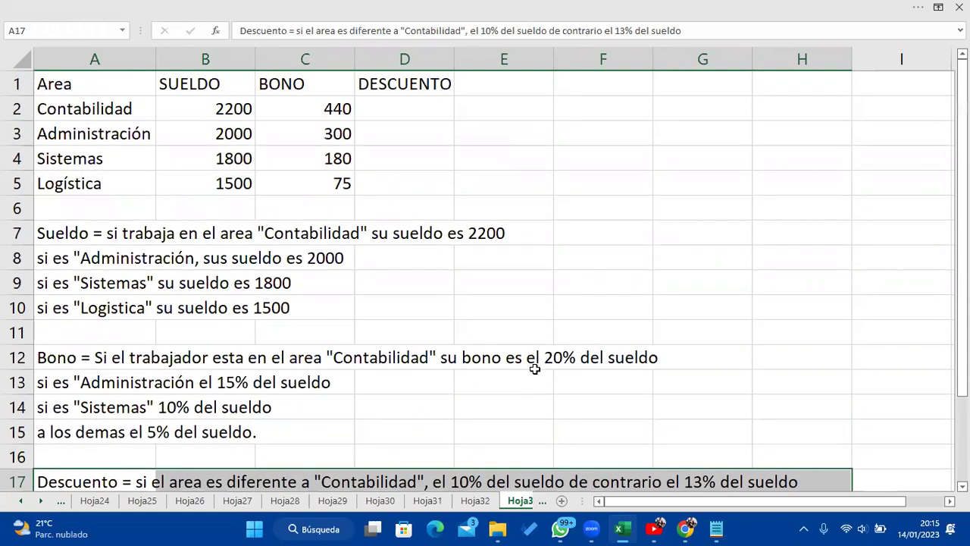
click(411, 109)
text(=si)
key(Tab)
click(47, 111)
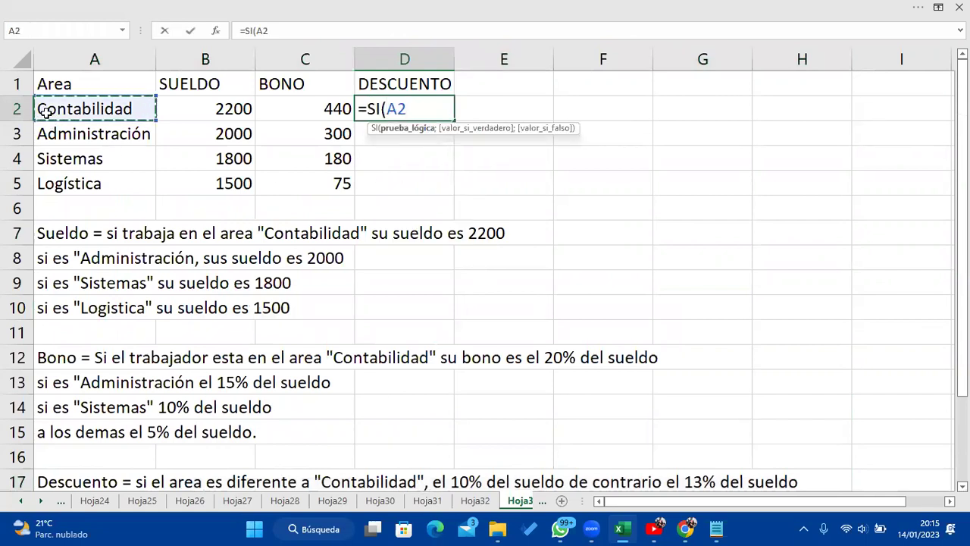
text(<)
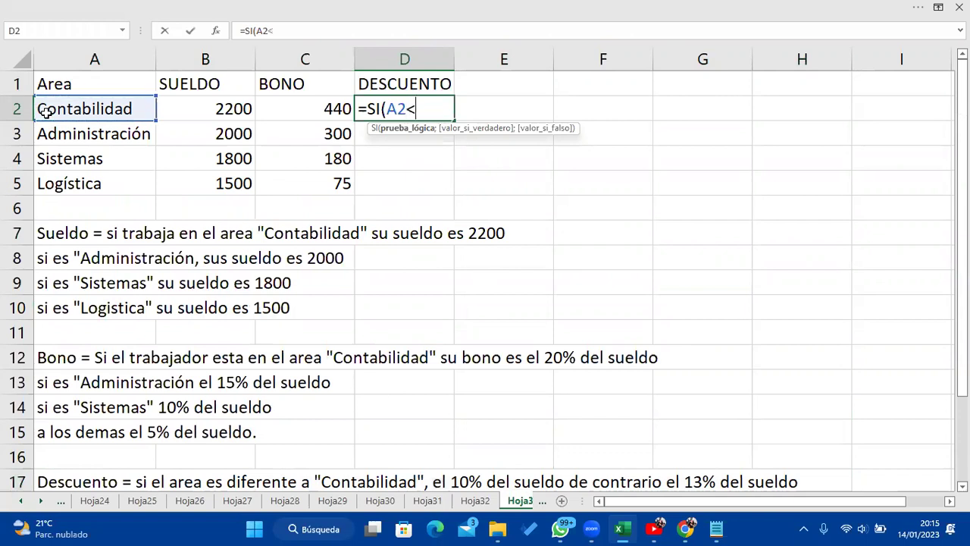
text(>"Conta)
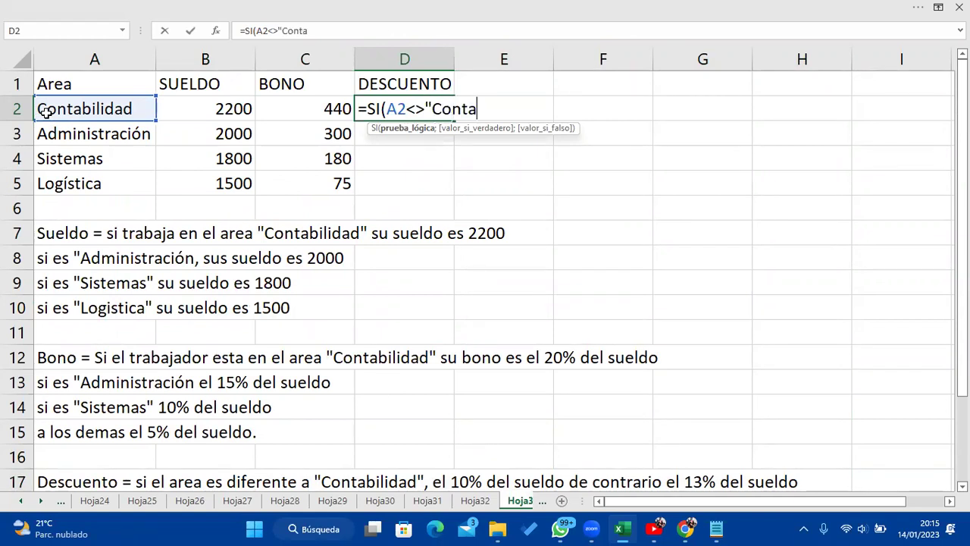
text(bilidad")
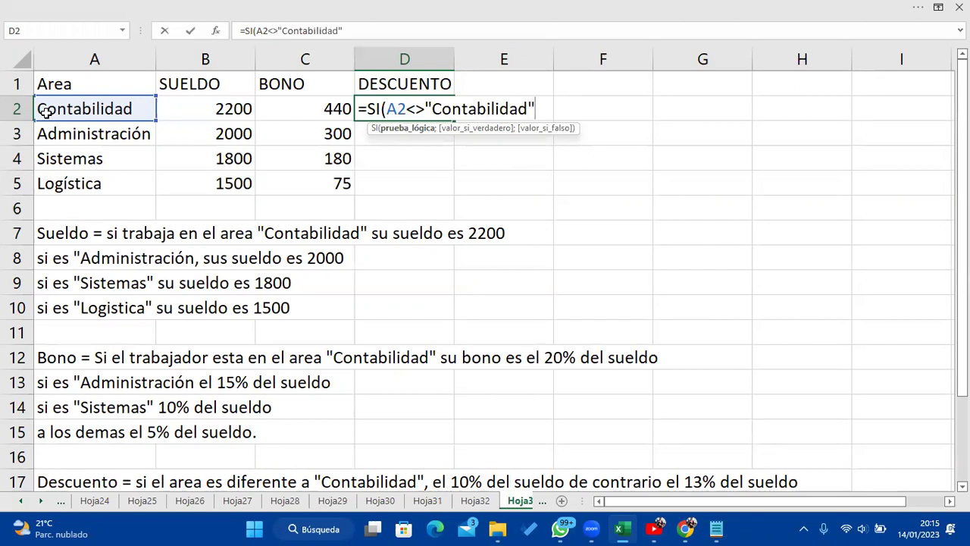
Finish the D2 formula with 10%*B2 if true and 13%*B2 if false, and copy it down to D5.
text(;1)
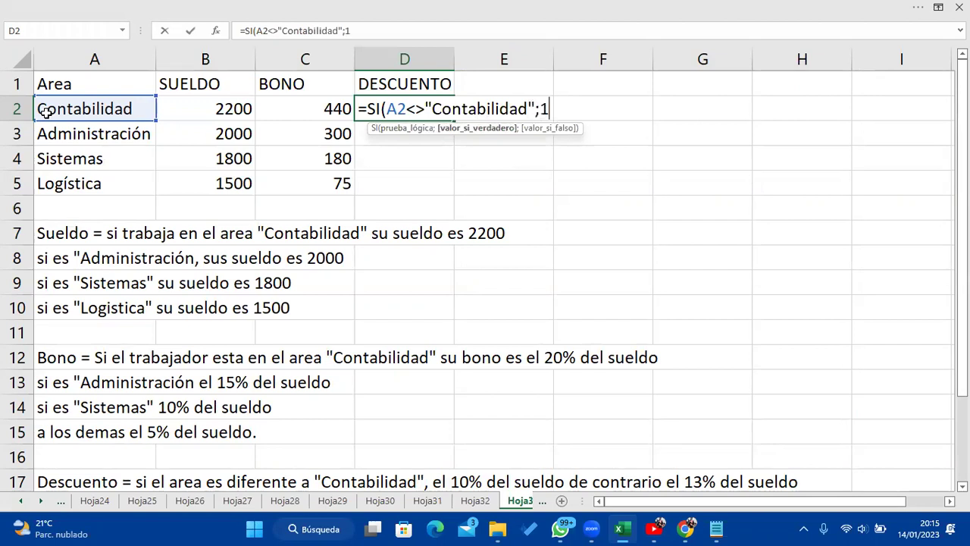
text(0%*)
click(206, 108)
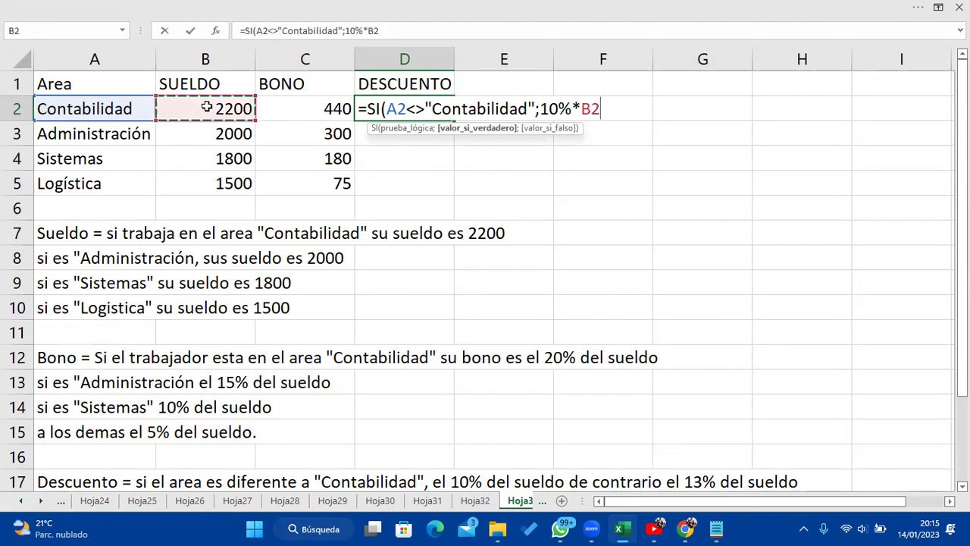
text(;13%*)
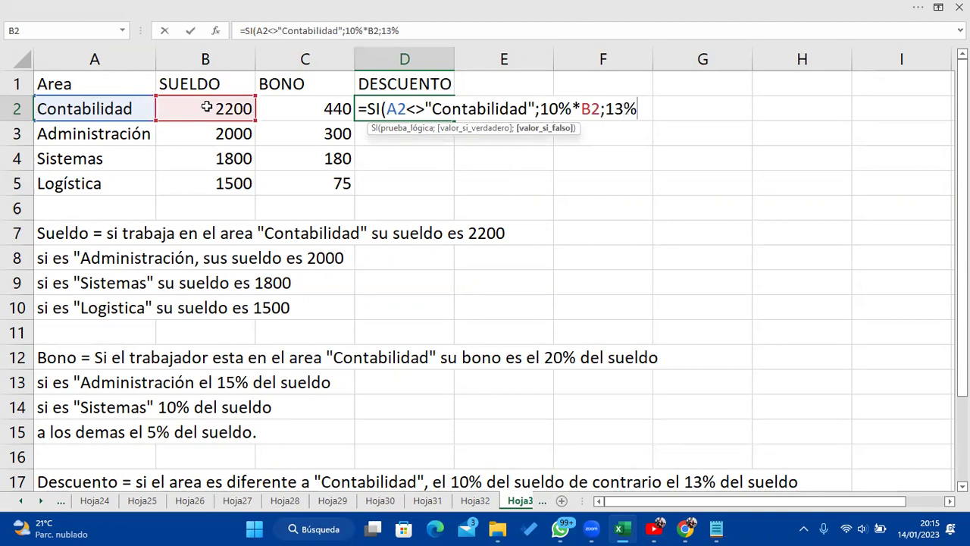
click(207, 107)
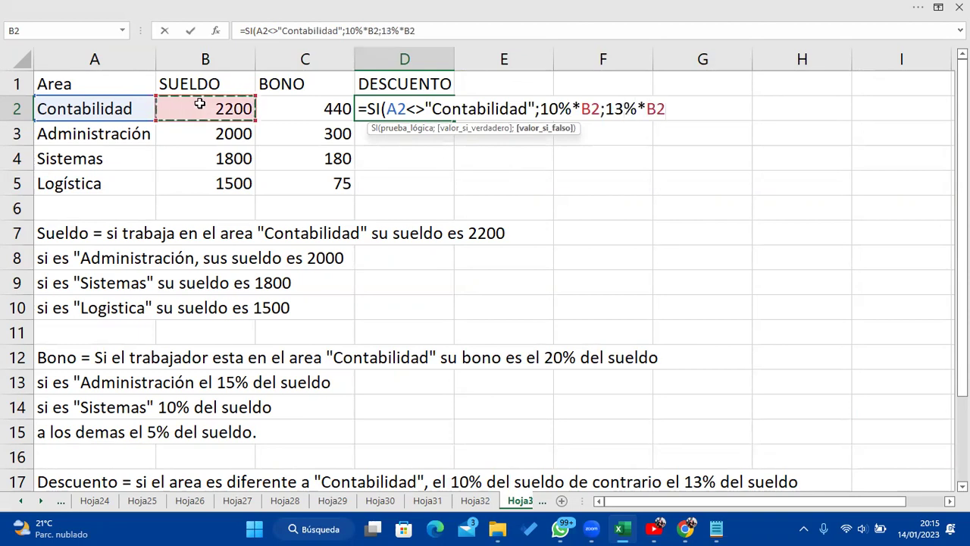
text())
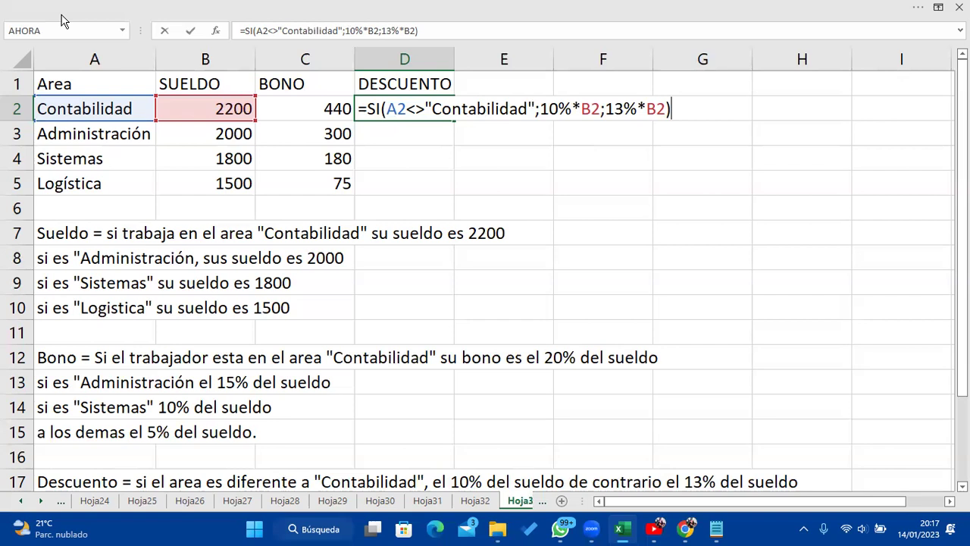
key(Return)
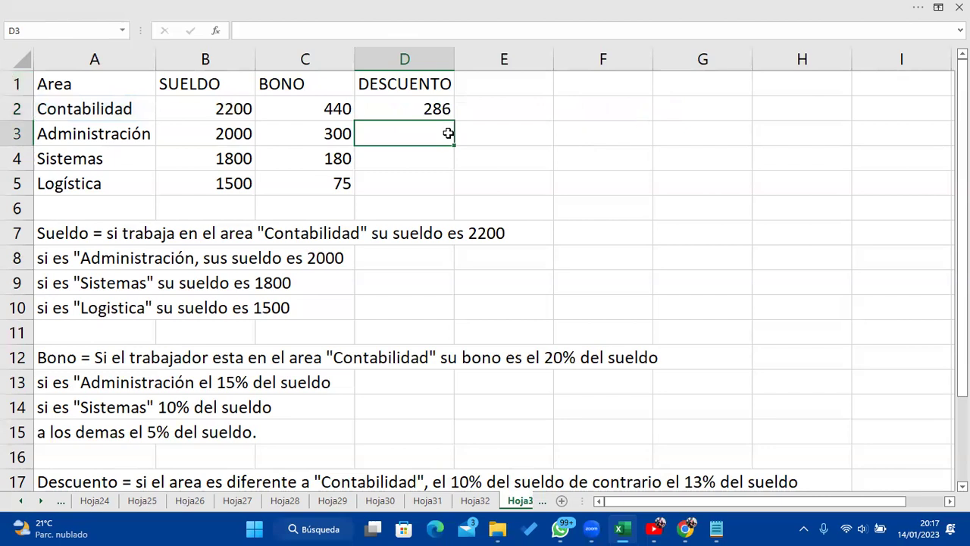
click(437, 112)
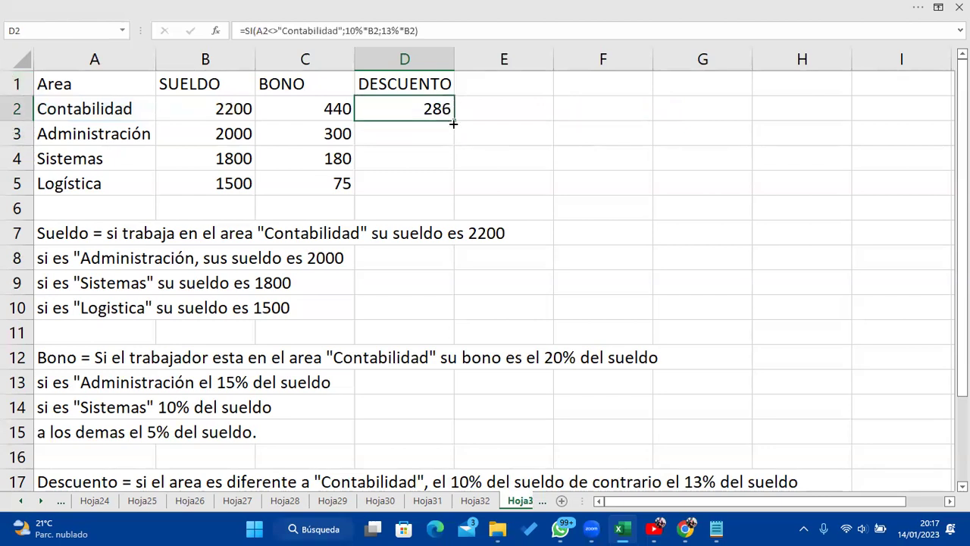
drag(453, 124, 457, 188)
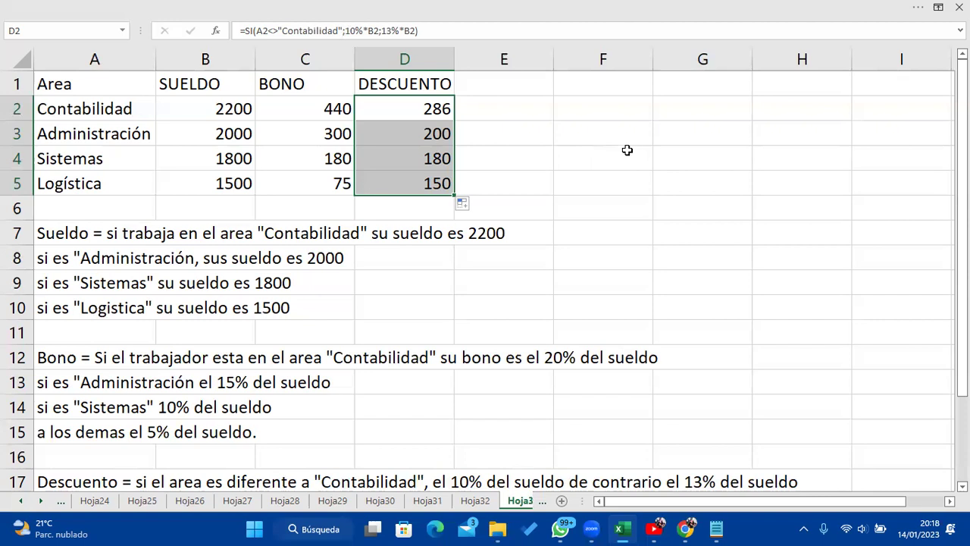
Add a new blank worksheet to the workbook for the next exercise.
click(625, 176)
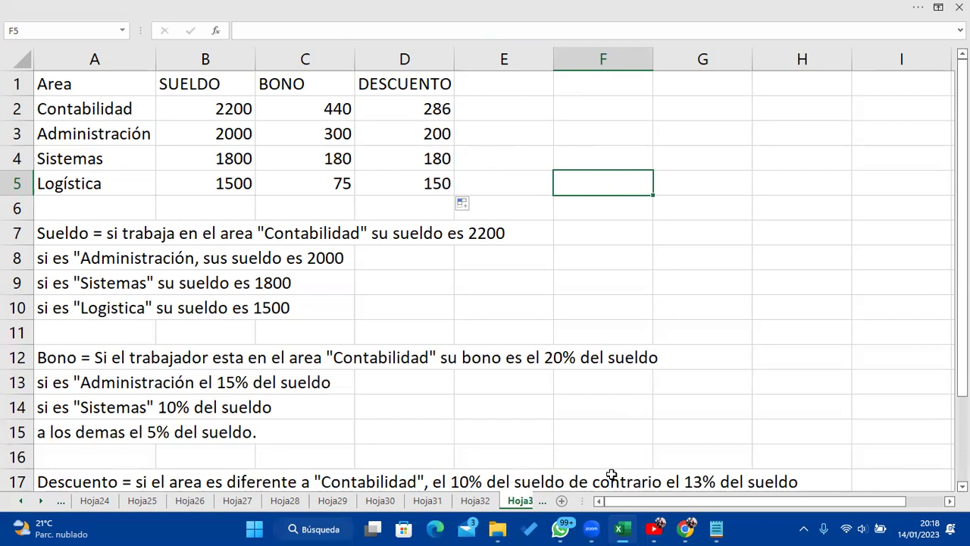
click(561, 502)
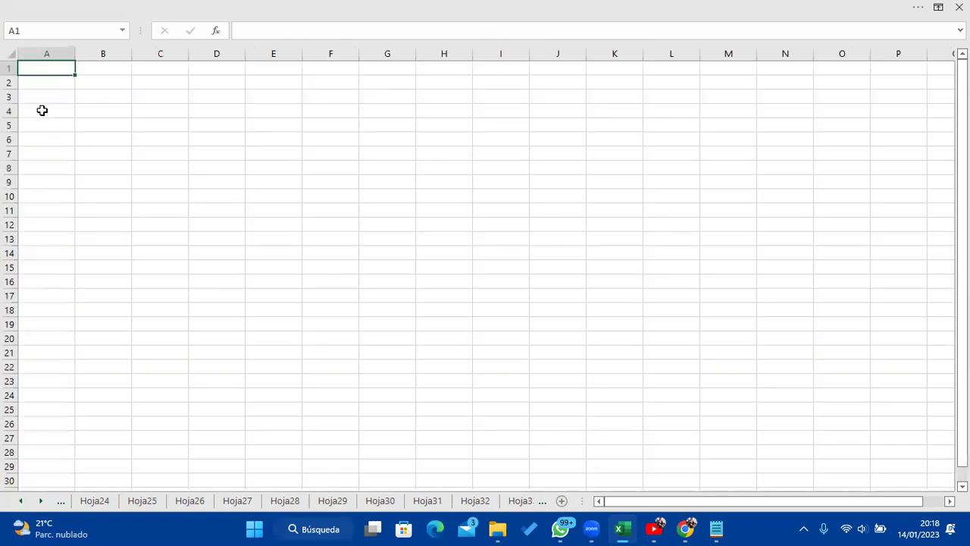
scroll(45, 111, up, 8)
text(año)
key(Escape)
key(Right)
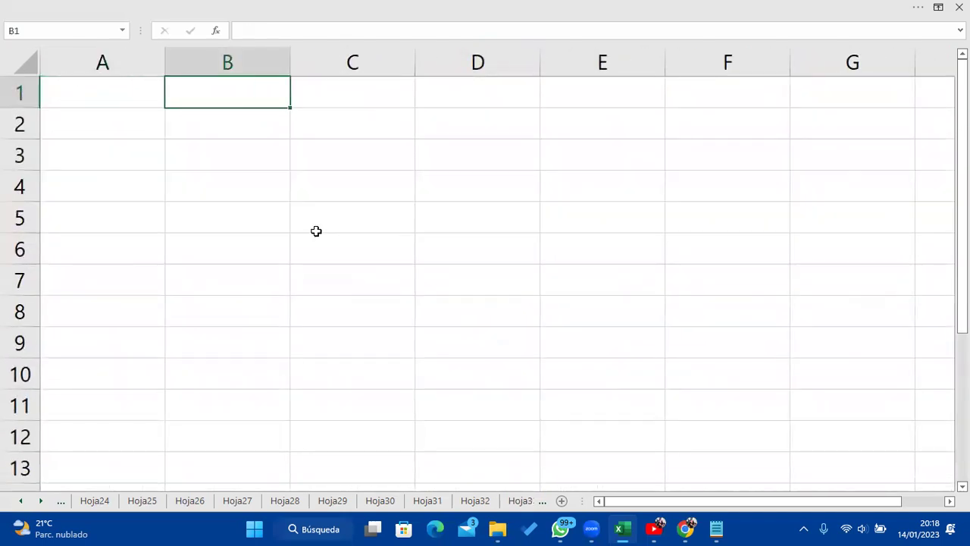
key(Left)
text(fecha)
key(BackSpace)
key(BackSpace)
key(BackSpace)
key(BackSpace)
key(BackSpace)
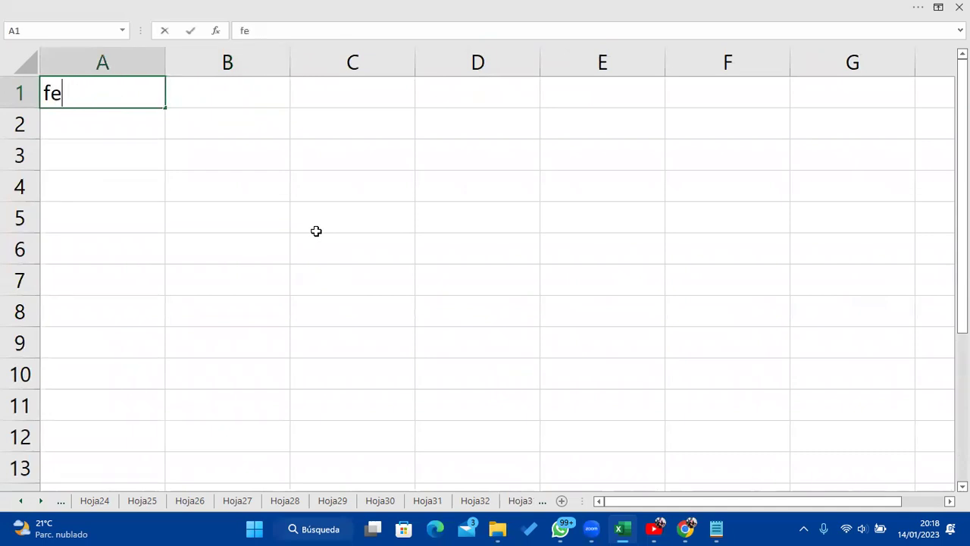
Enter the header F. NACIMIENTO in A1 and widen column A to fit it.
text(FE)
key(BackSpace)
text(. NACIMIENTO)
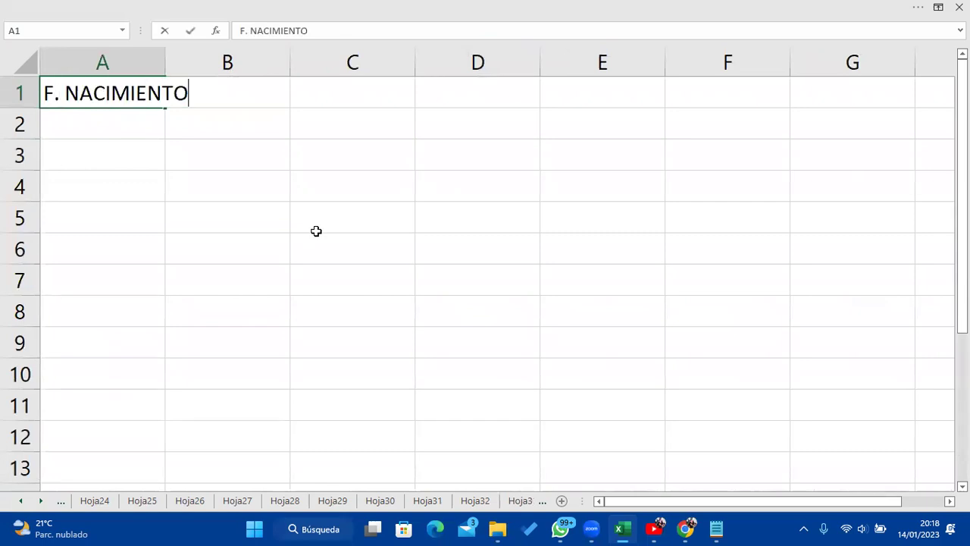
key(Tab)
drag(164, 62, 207, 63)
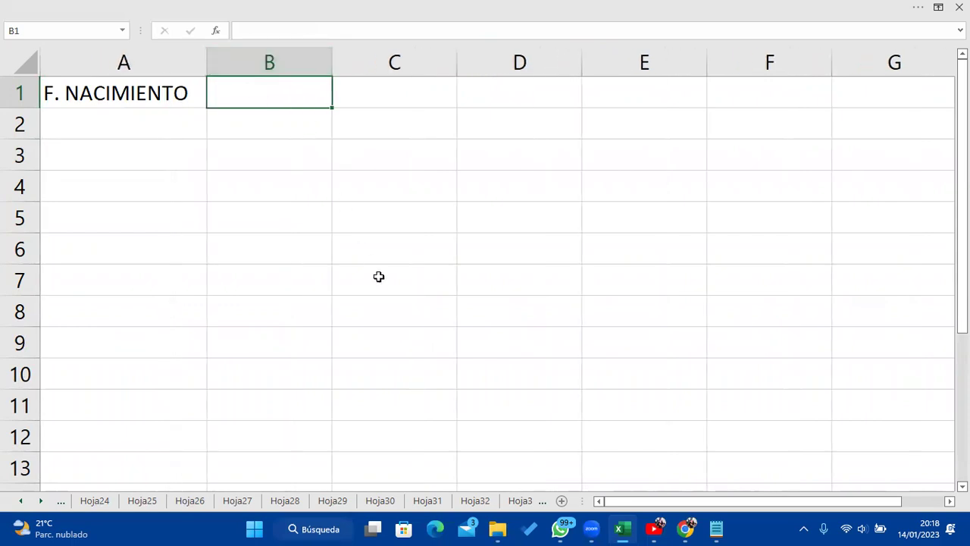
Enter the headers EDAD in B1 and MATRICULA in C1.
text(EDAD)
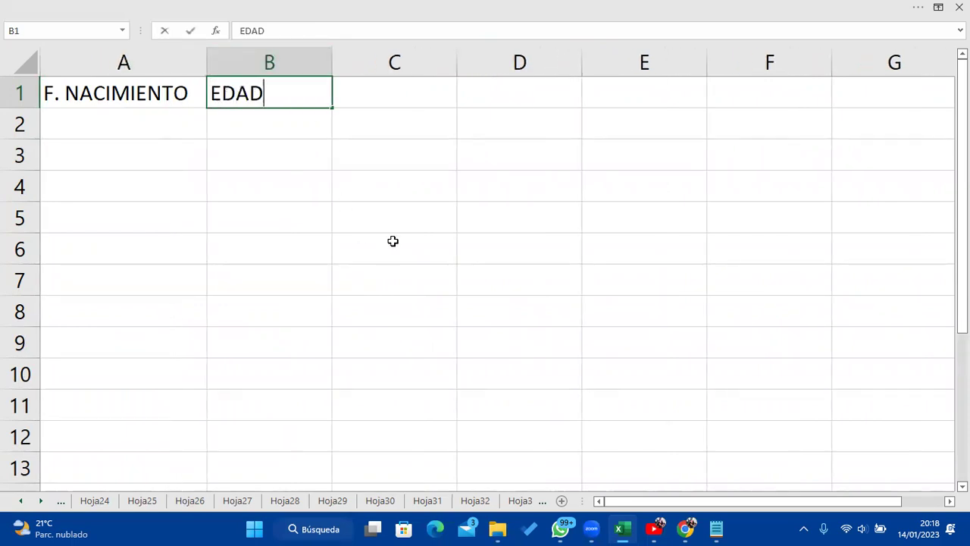
click(424, 93)
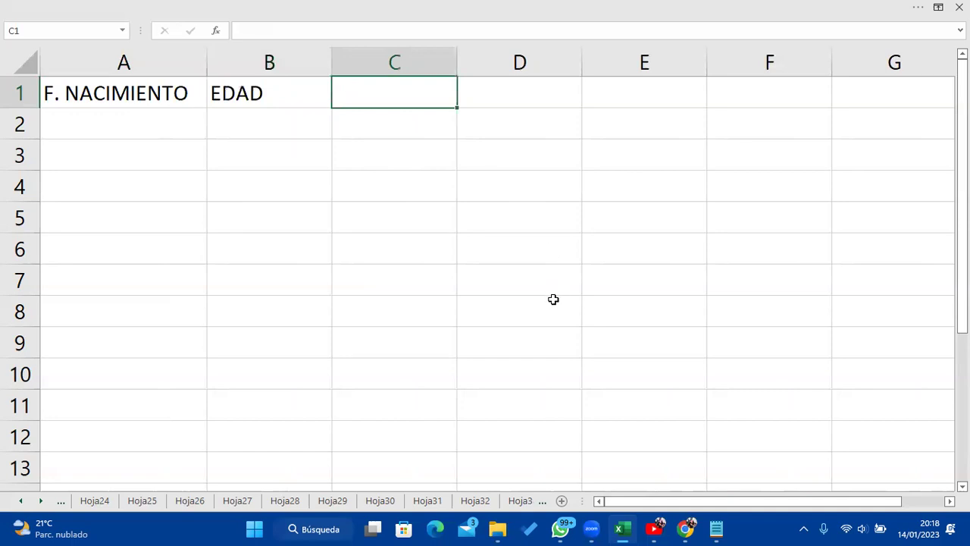
text(MATRICULA)
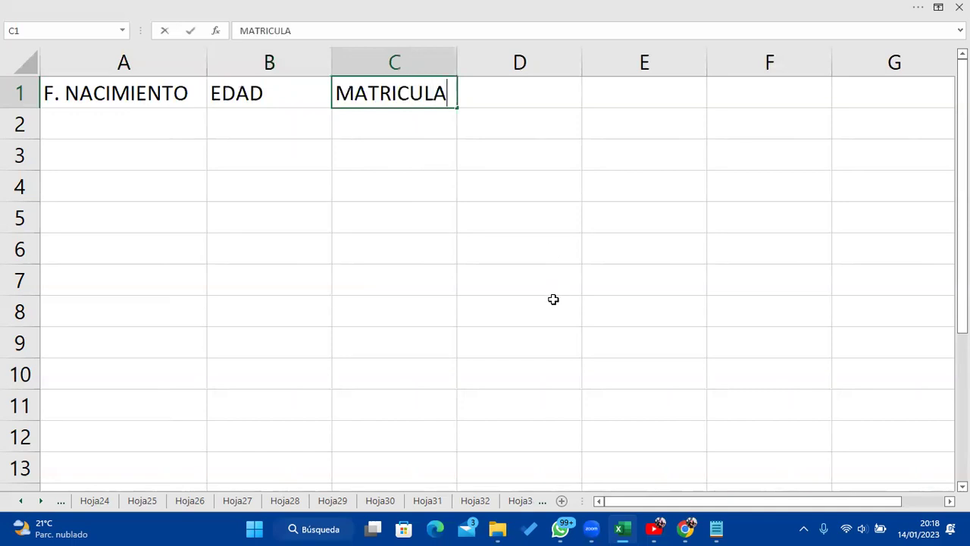
key(Tab)
Enter the headers DESCENTO in D1 and T. PAGO in E1.
text(D)
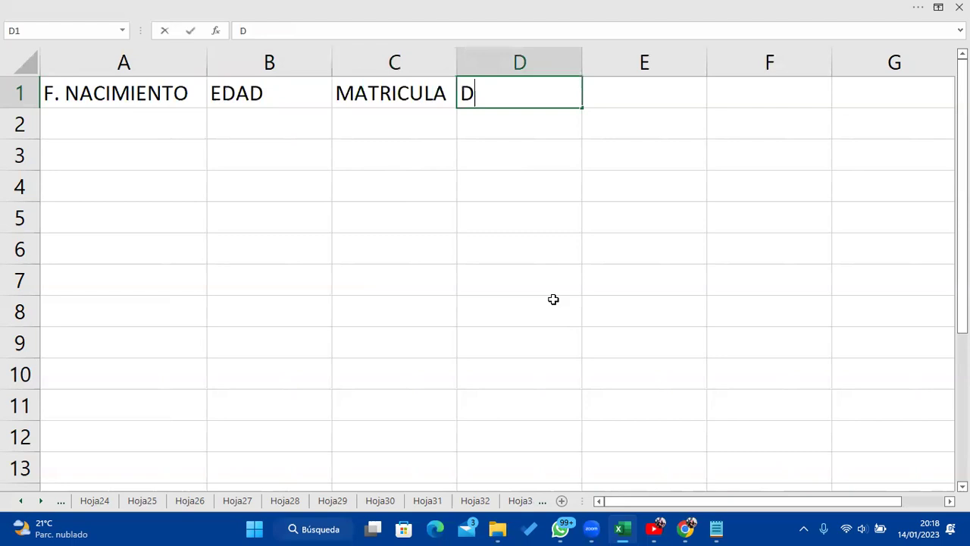
text(ESCENTO)
key(Tab)
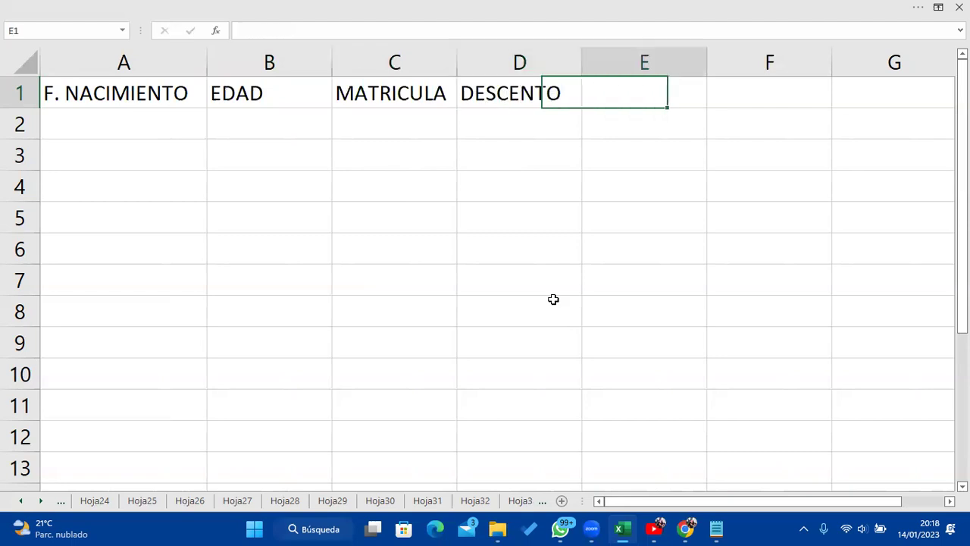
key(F2)
text(T. PAGO)
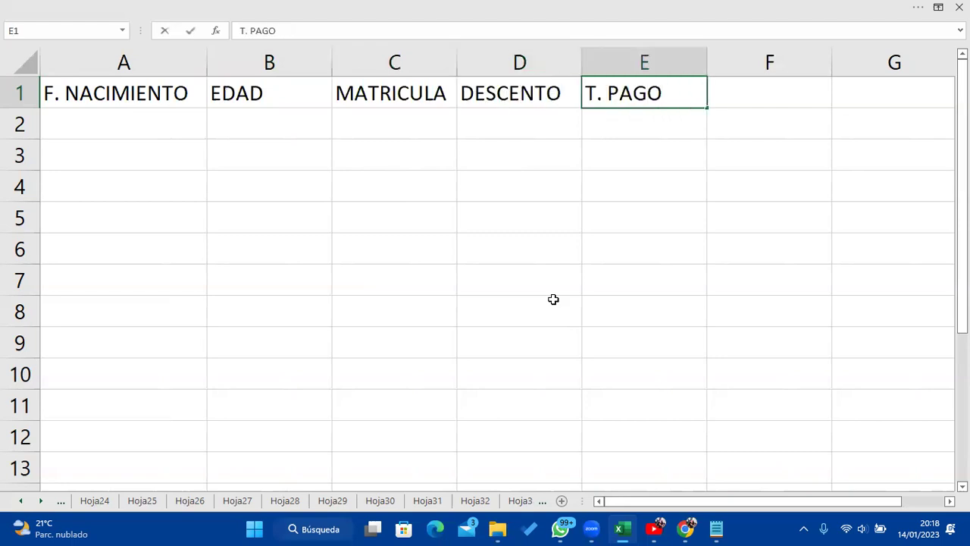
click(301, 262)
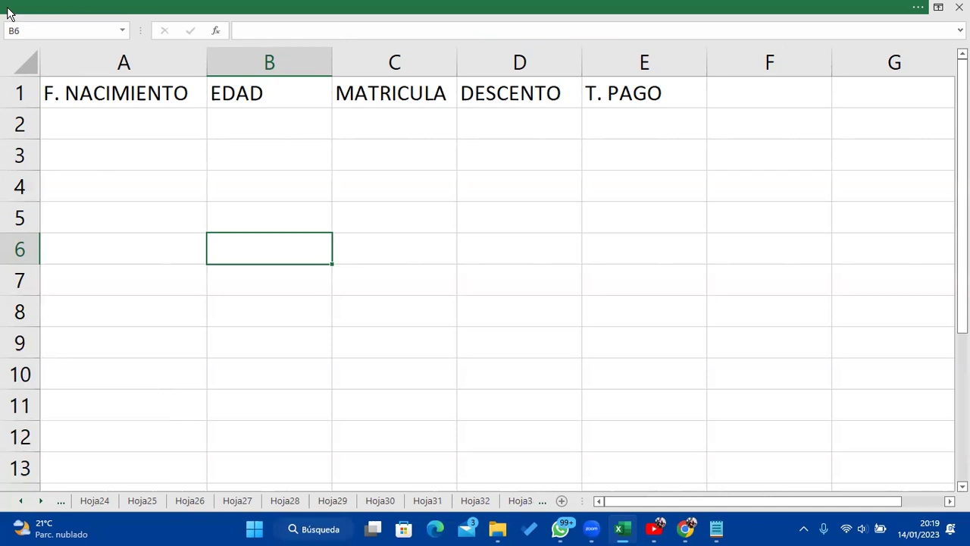
Enter the first two birth dates in A2 and A3 under F. NACIMIENTO.
click(79, 125)
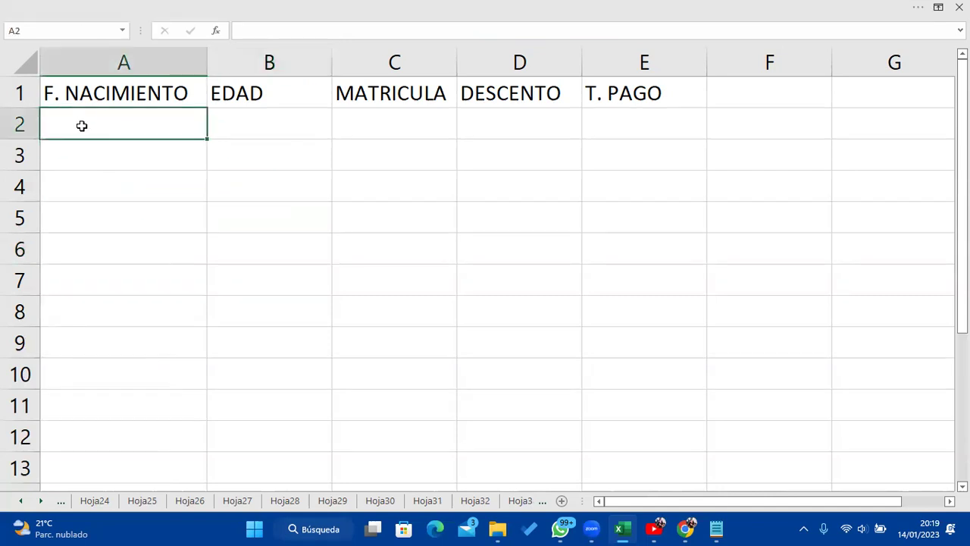
text(10/0)
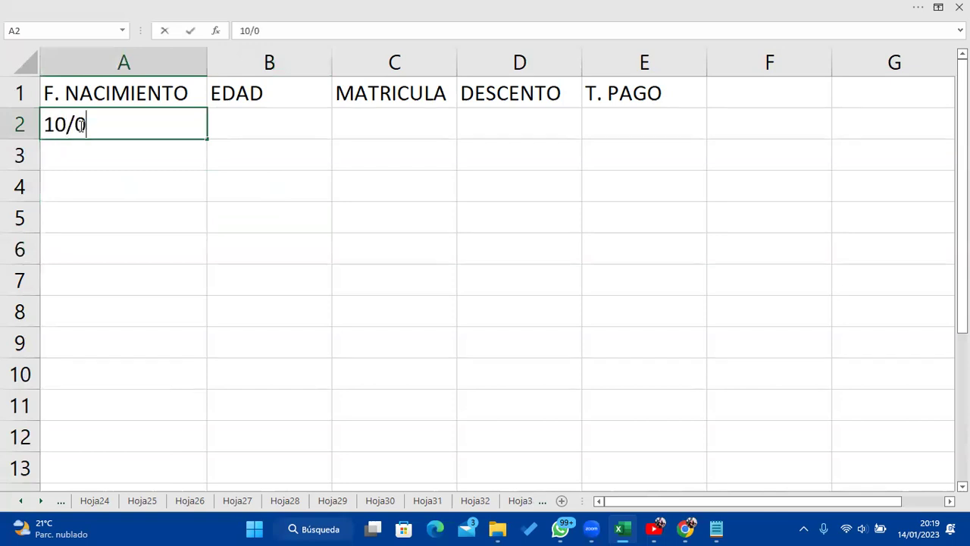
text(2/1988)
key(Return)
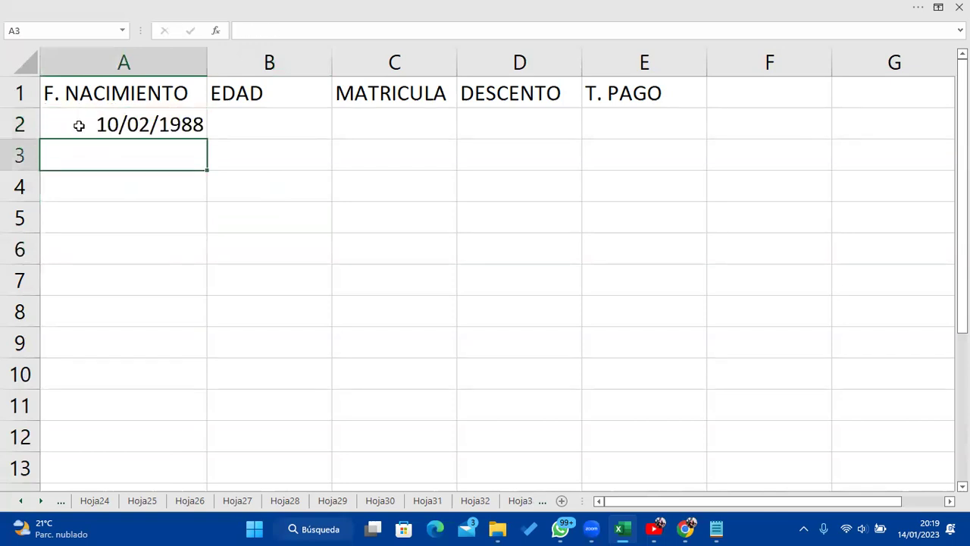
text(15/10)
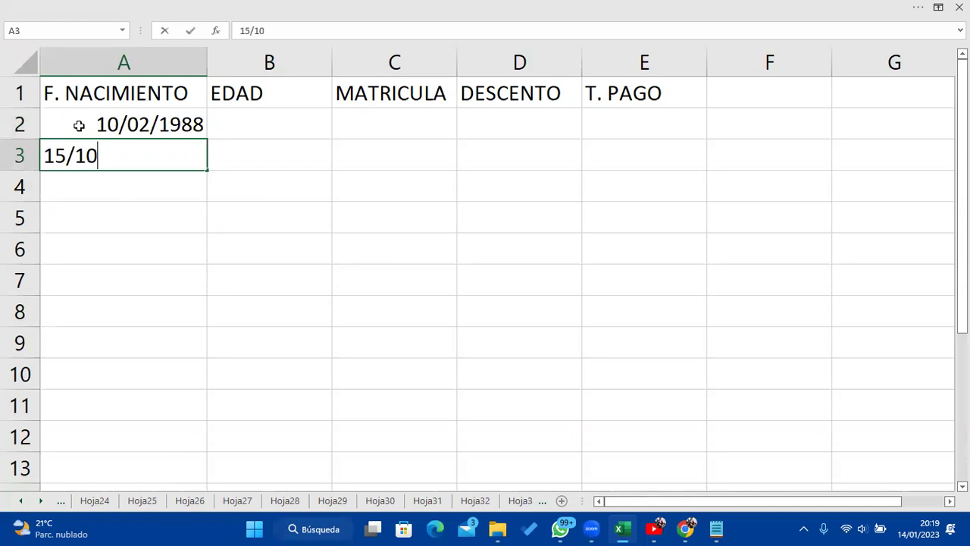
text(/1995)
key(Return)
Enter the third birth date in A4 as a valid date without a trailing period.
text(0)
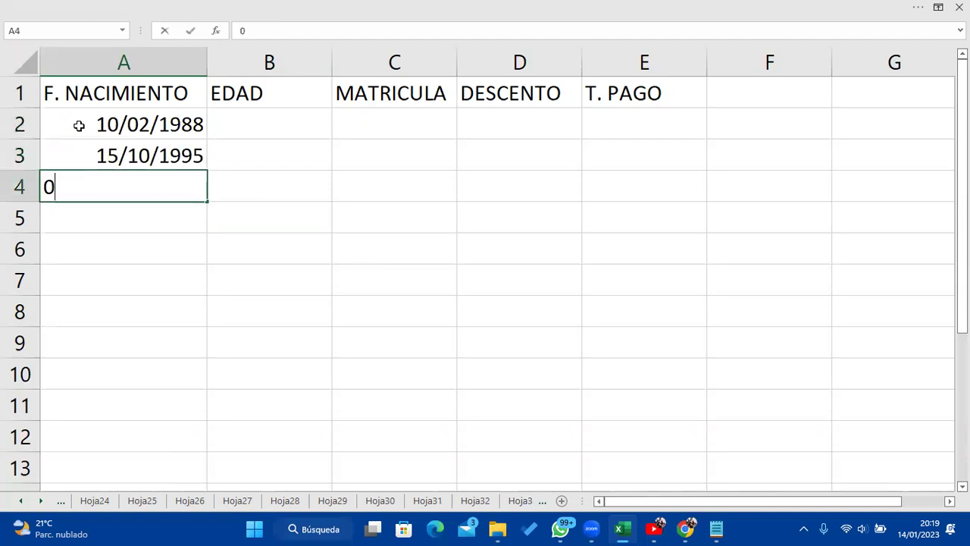
text(1/02/)
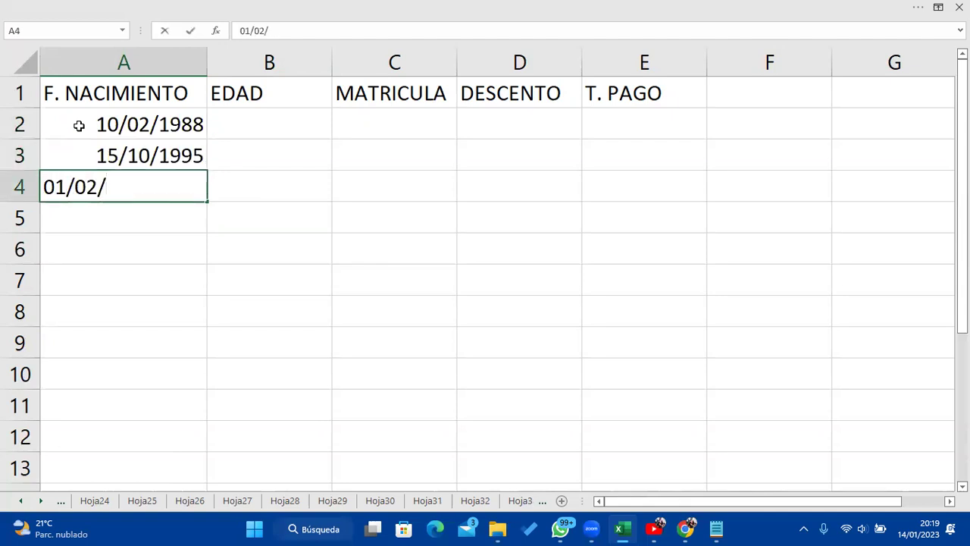
text(2000.)
key(Return)
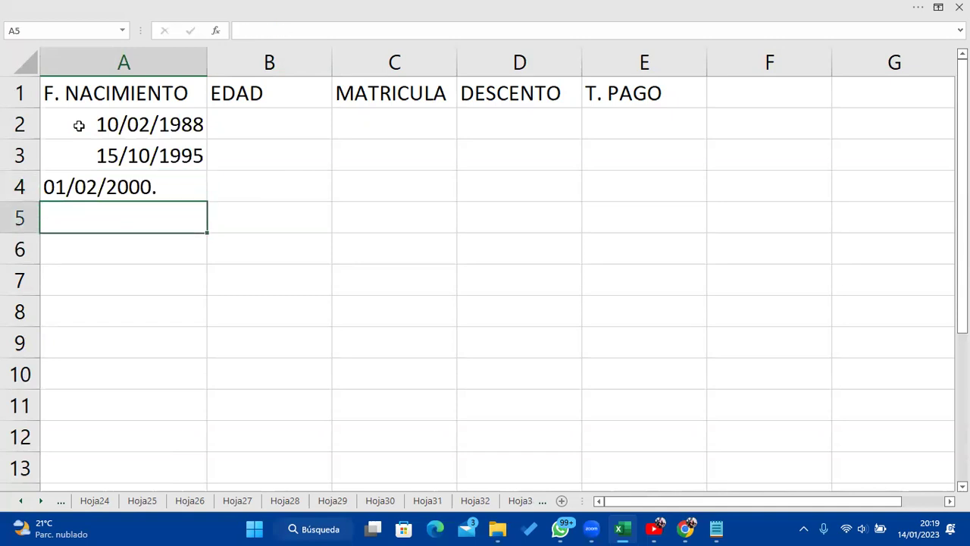
key(Up)
double_click(186, 179)
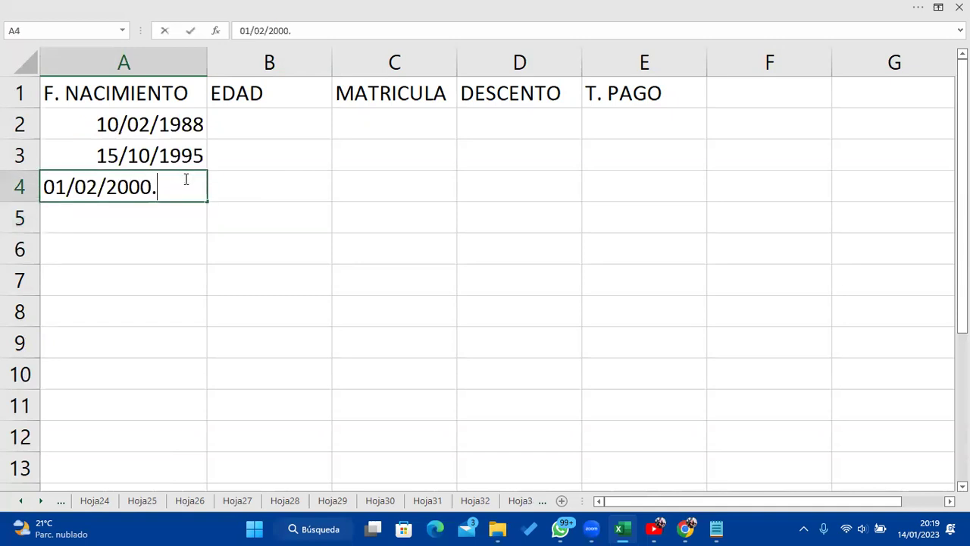
key(BackSpace)
key(Return)
Enter the last two birth dates in A5 and A6.
text(15/)
text(0/)
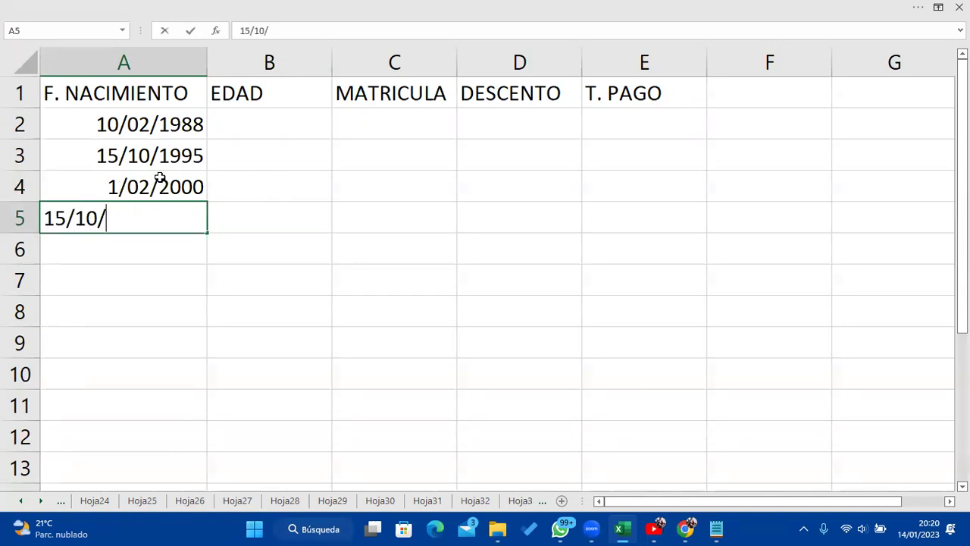
text(2001)
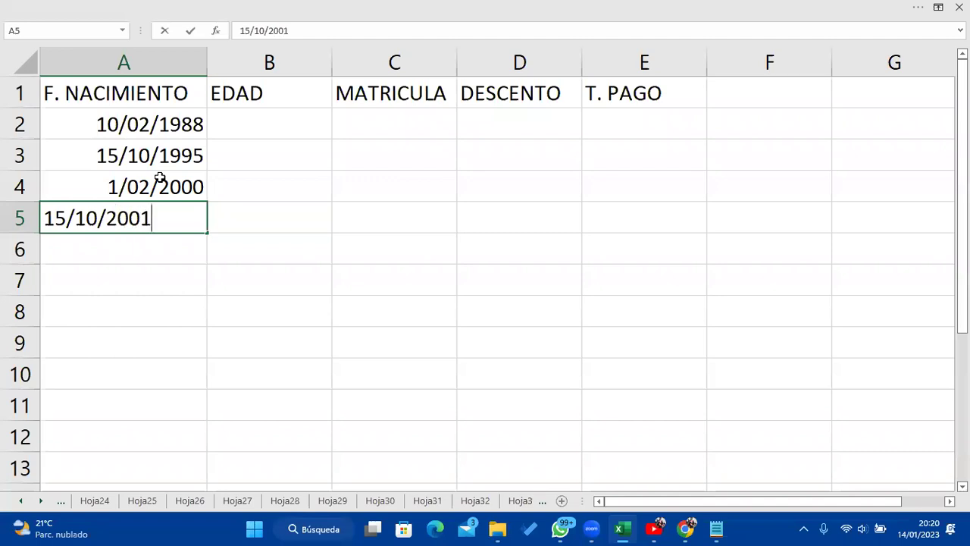
key(Return)
text(14/)
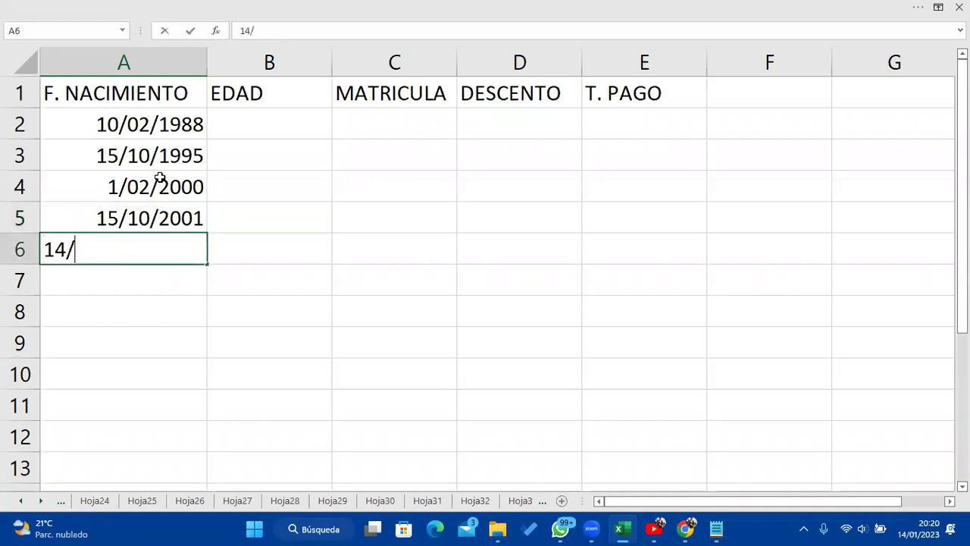
text(12/2002)
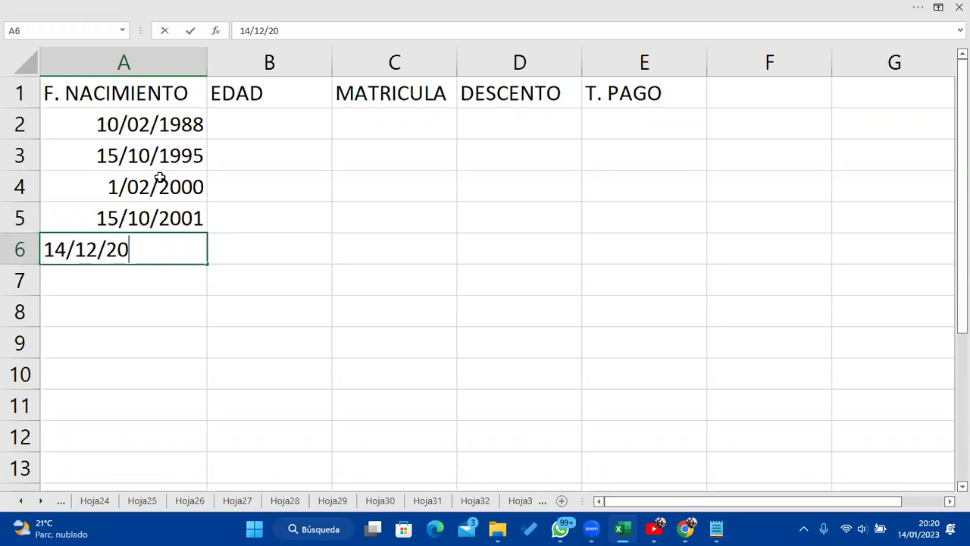
key(Return)
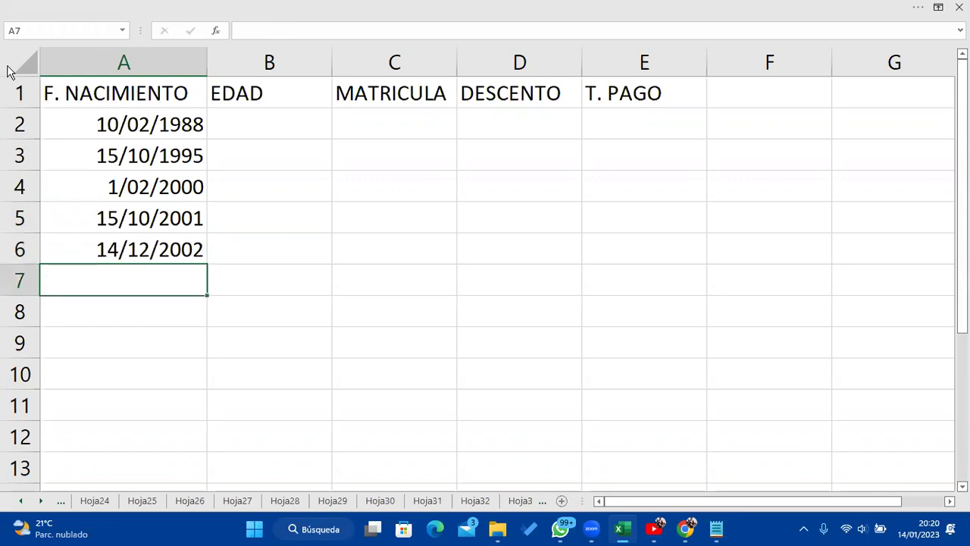
Calculate the age in B2 under EDAD by subtracting years with the formula =AÑO(HOY())-AÑO(A2).
click(288, 118)
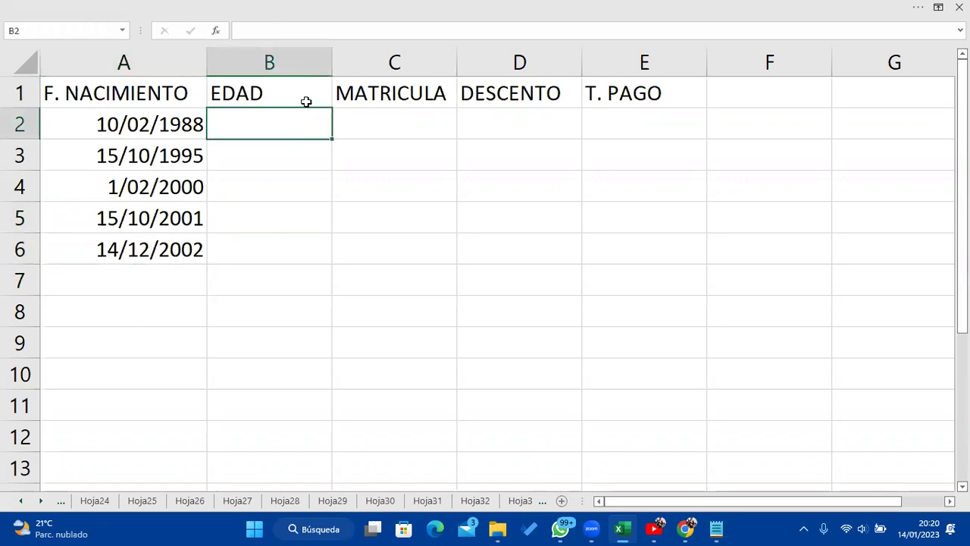
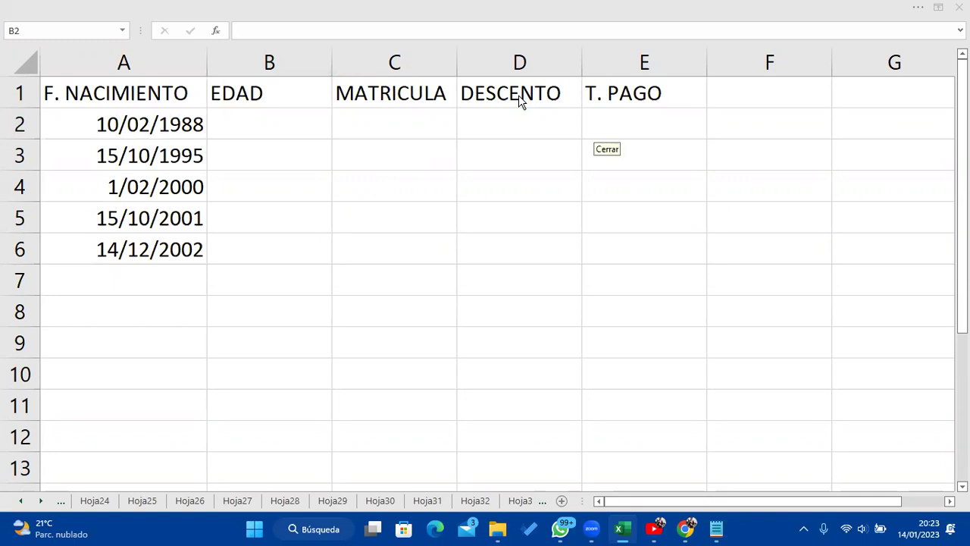
click(247, 119)
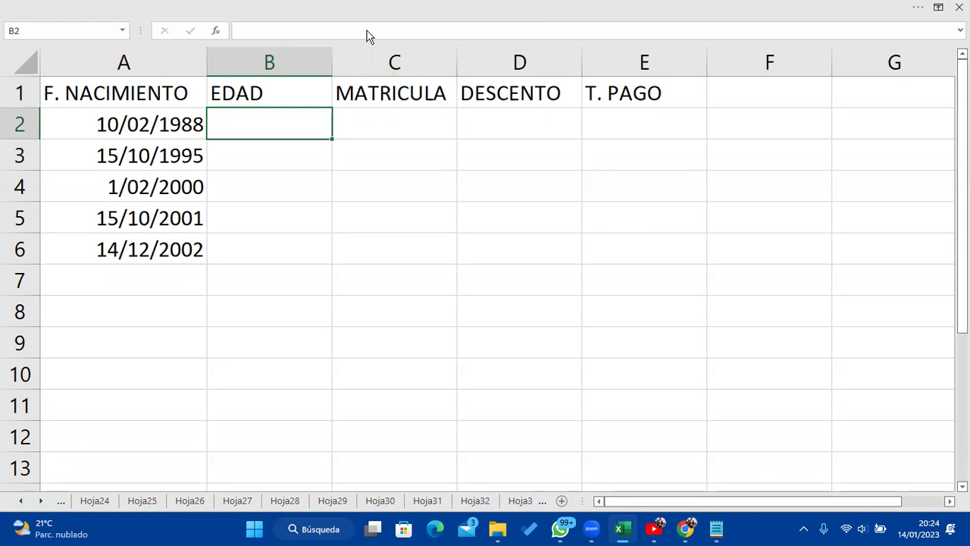
click(295, 117)
text(=AÑO(HO)
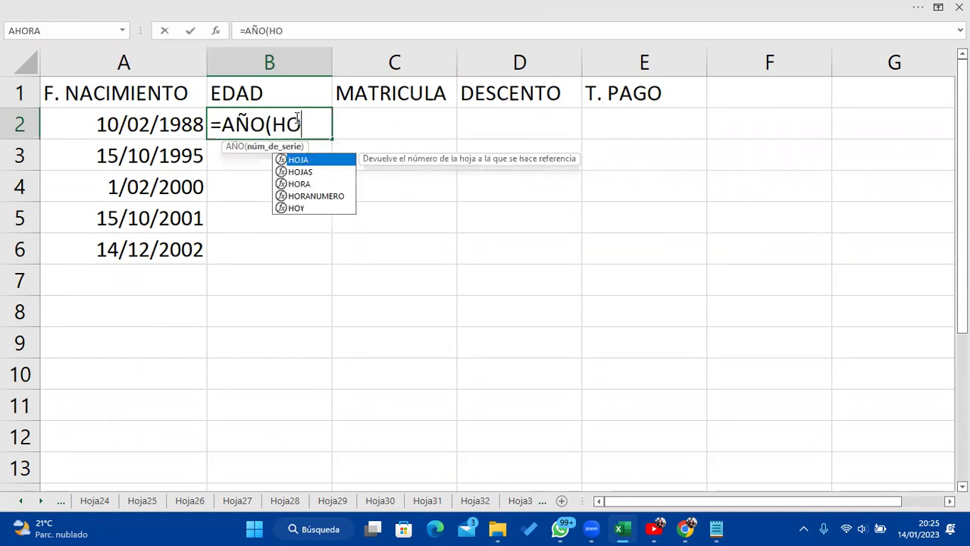
text(Y())-)
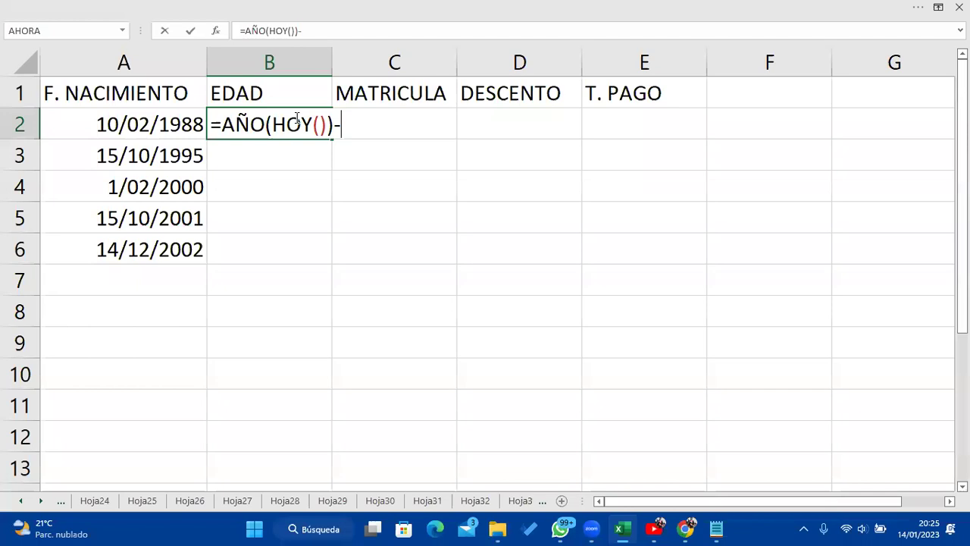
text(AÑO()
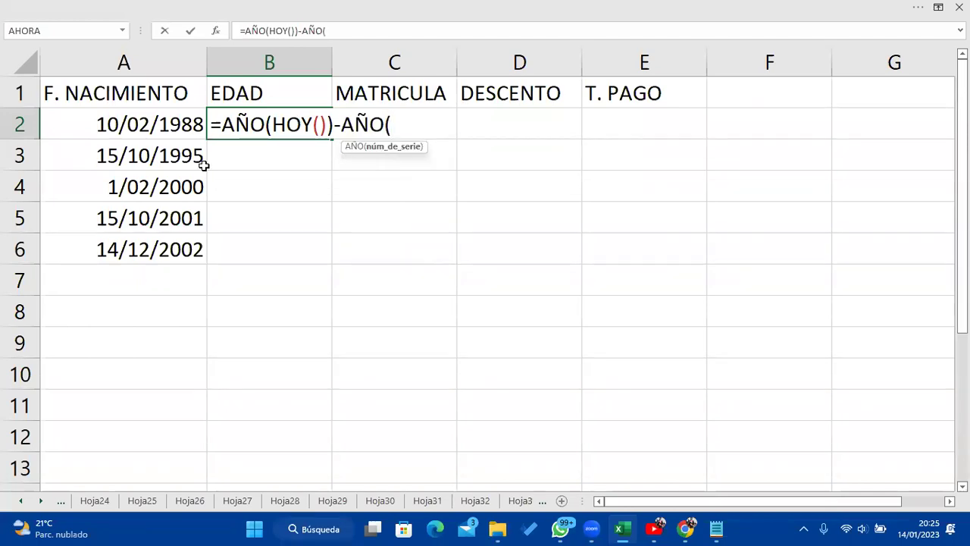
click(137, 118)
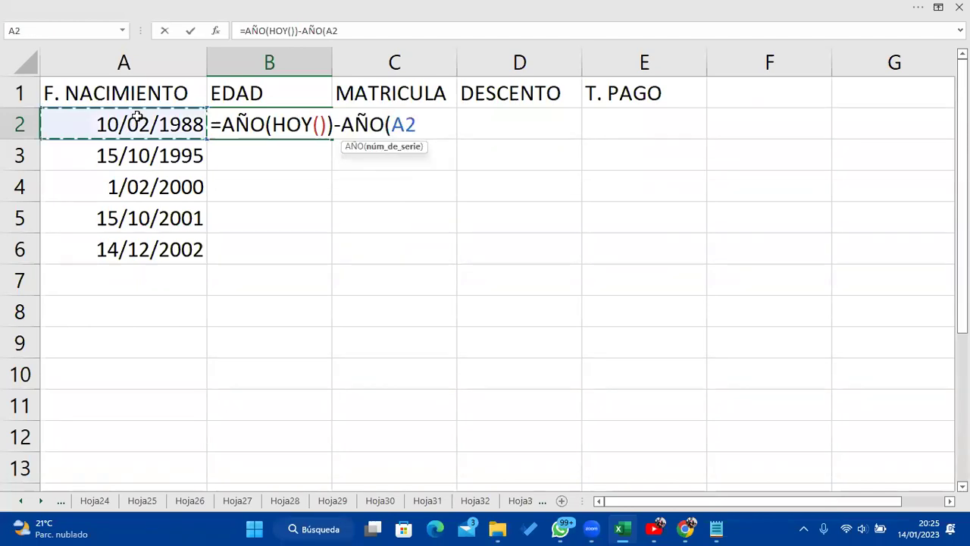
text()))
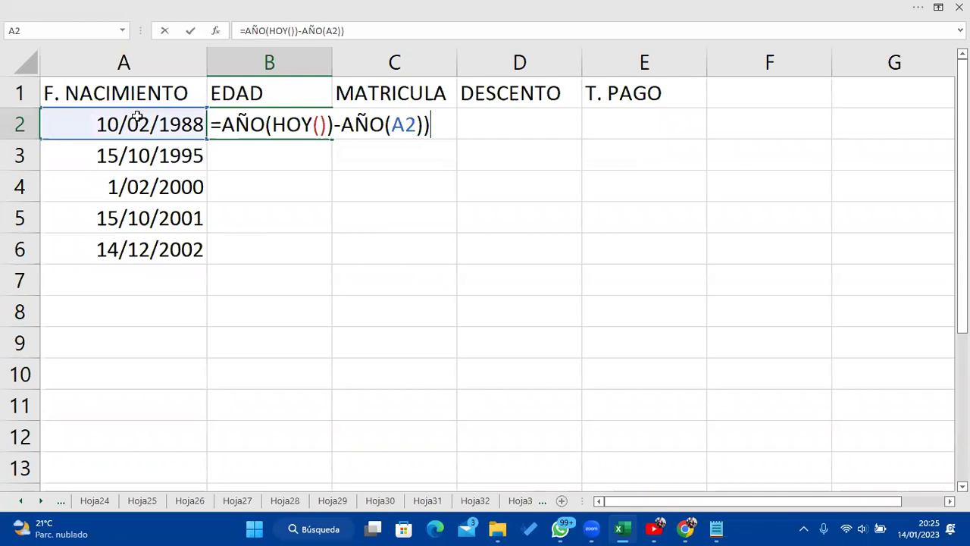
key(BackSpace)
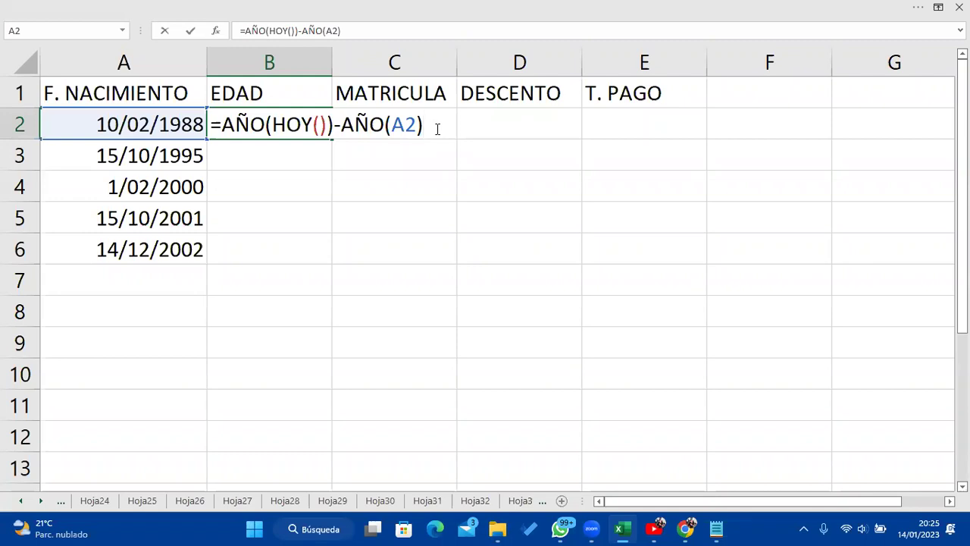
key(Return)
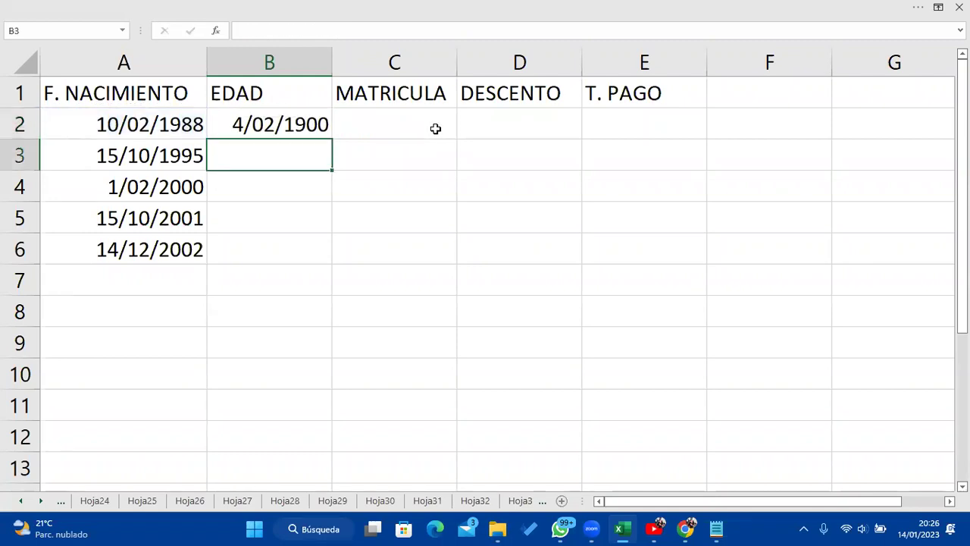
Change the number format of the age cell B2 to General.
click(305, 130)
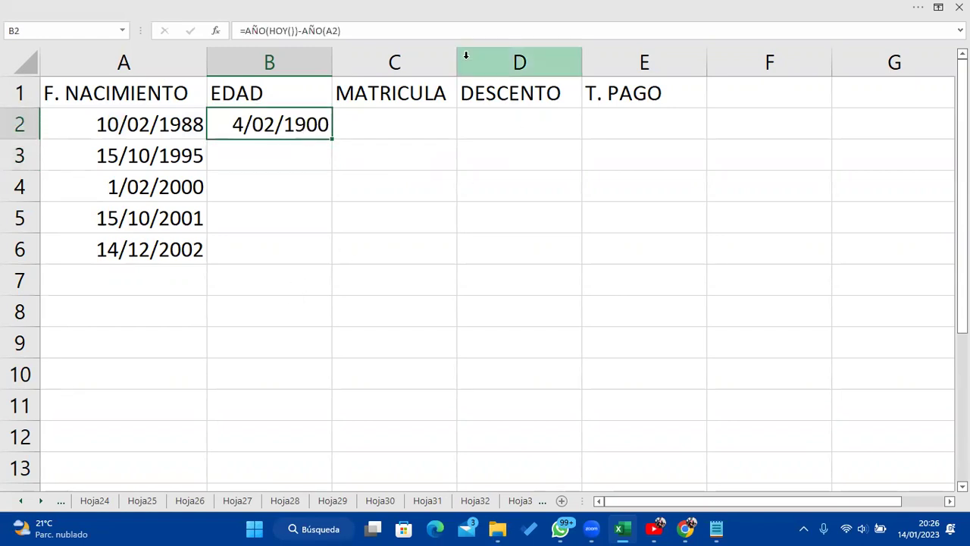
click(155, 13)
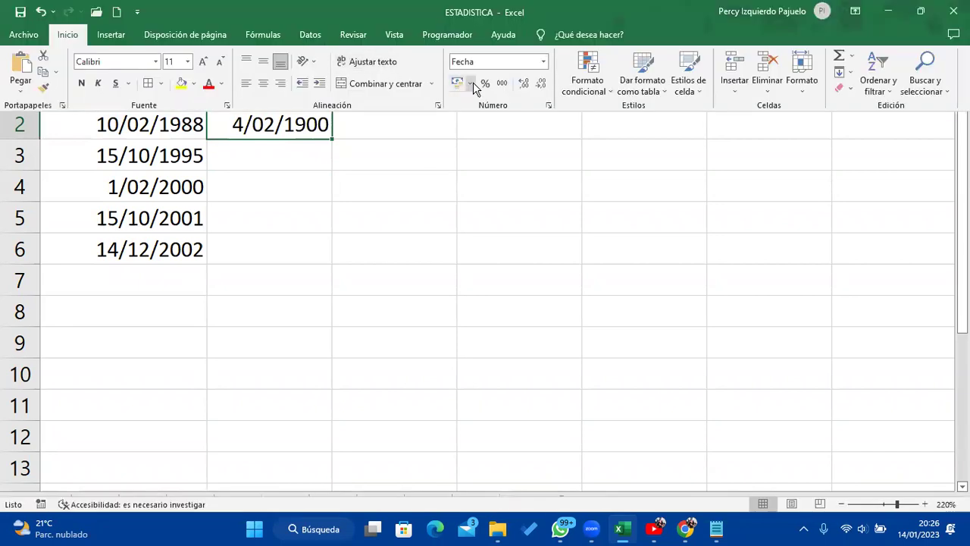
click(542, 65)
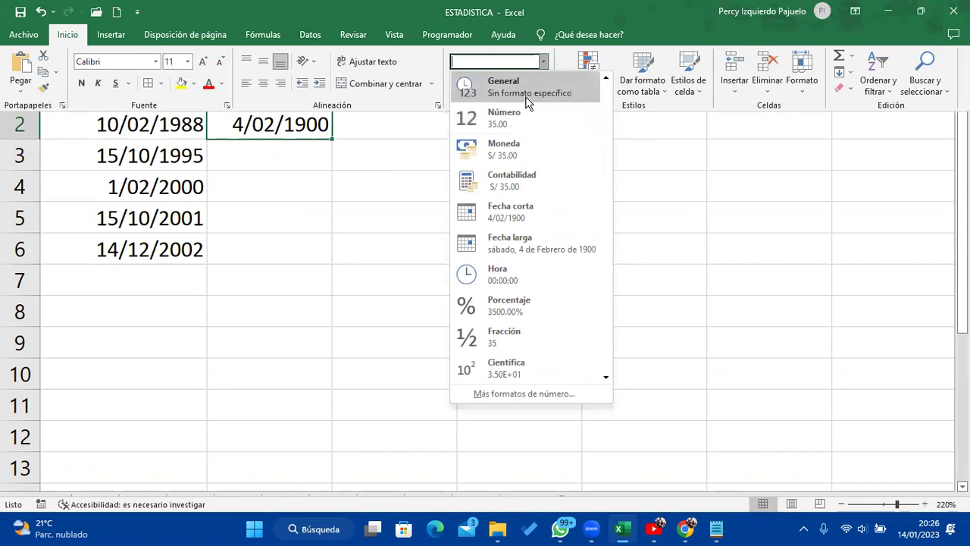
click(526, 94)
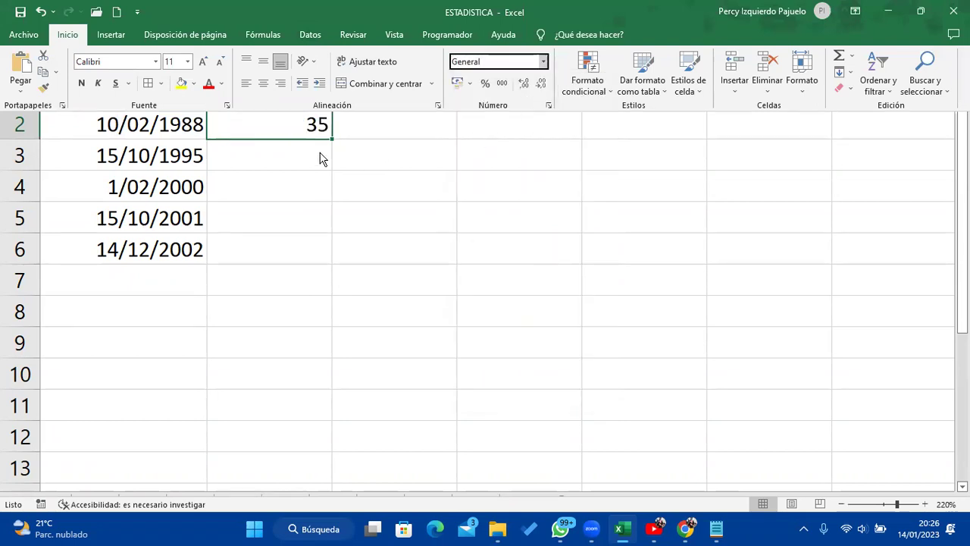
click(445, 249)
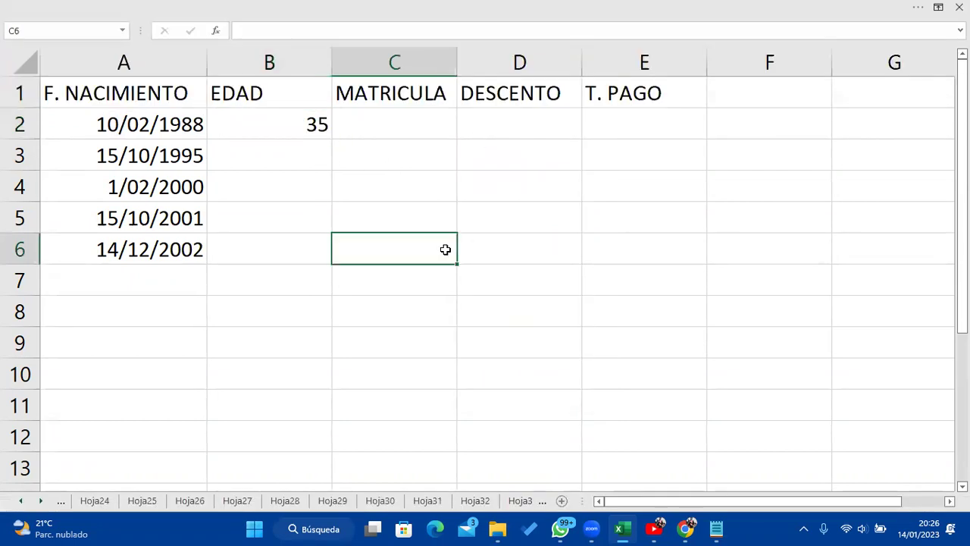
Replace the age formula in B2 with =SIFECHA(A2;HOY();"Y") and review its arguments.
click(316, 122)
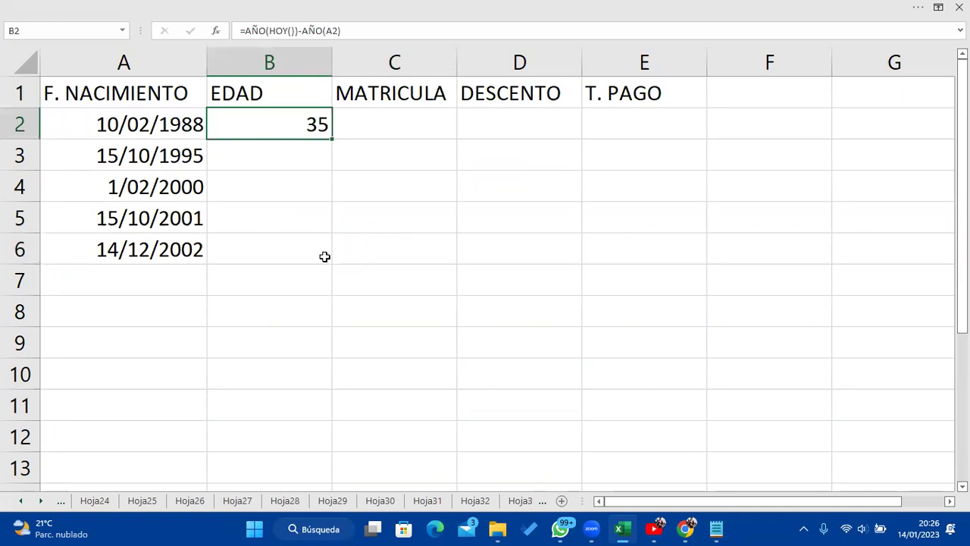
text(=)
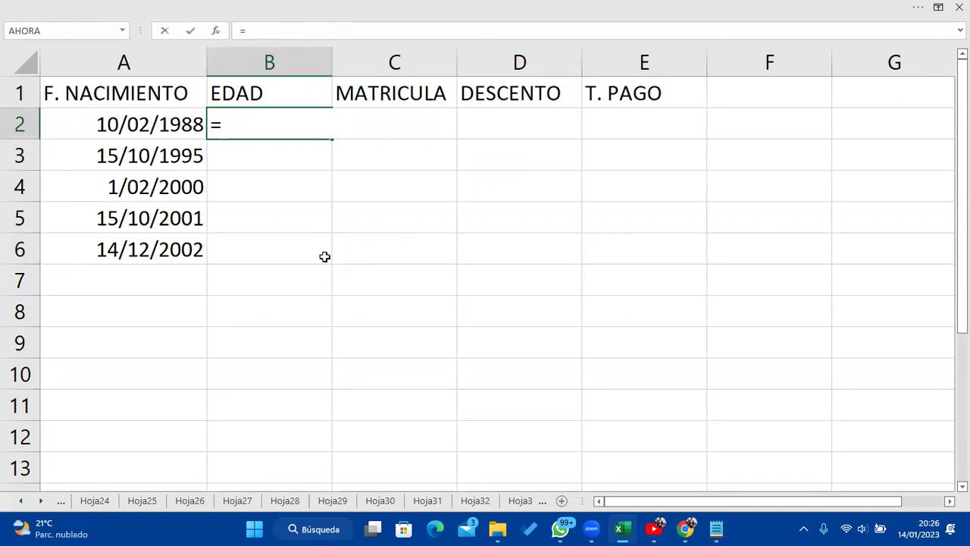
text(SIFECHA)
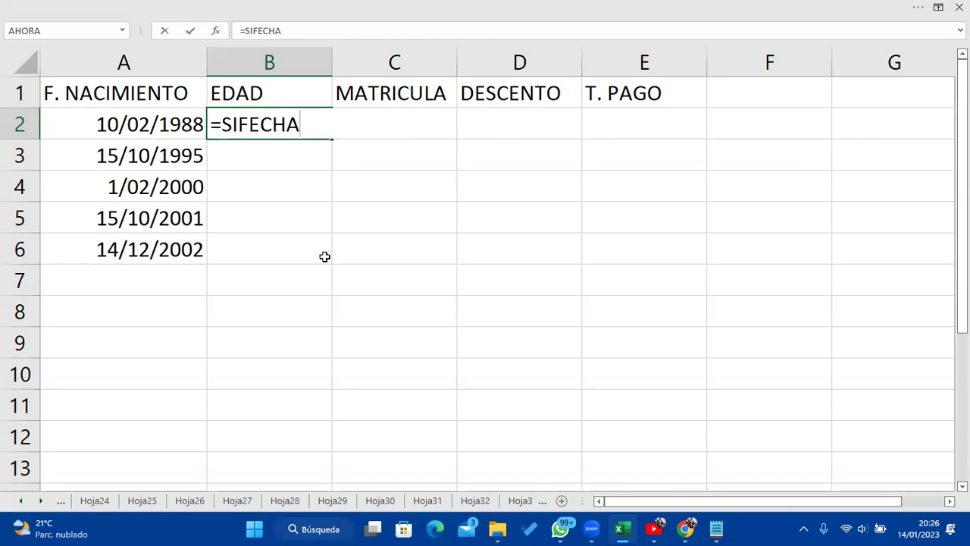
text(()
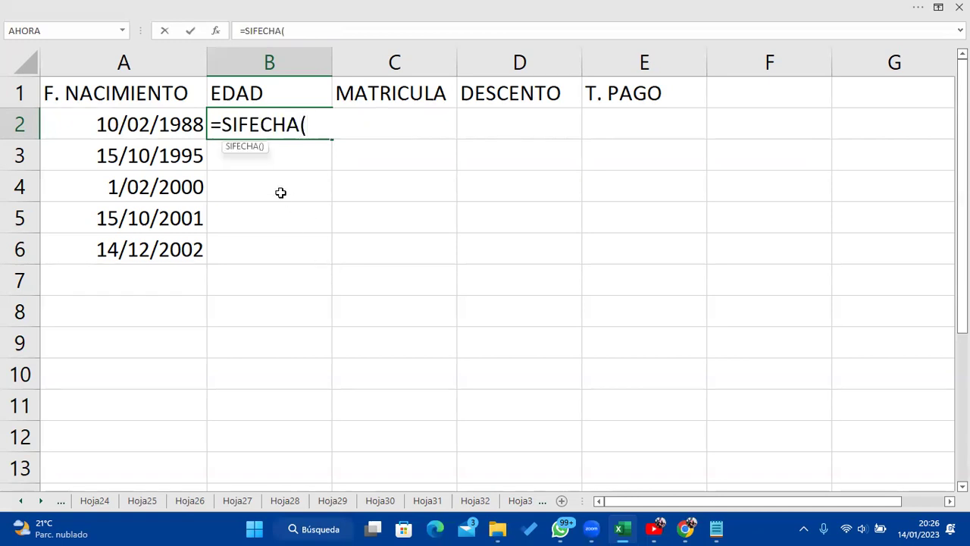
click(188, 125)
text(;HOY())
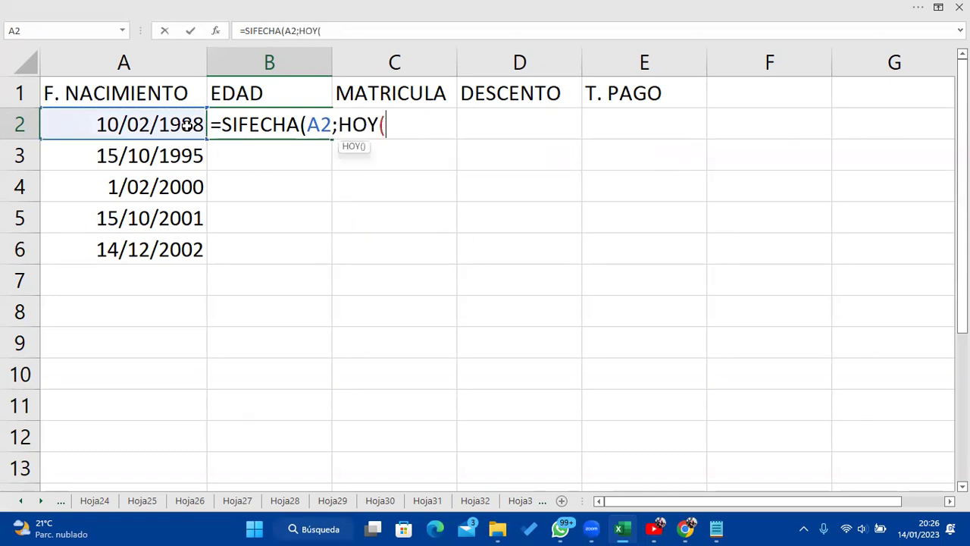
text(;"Y)
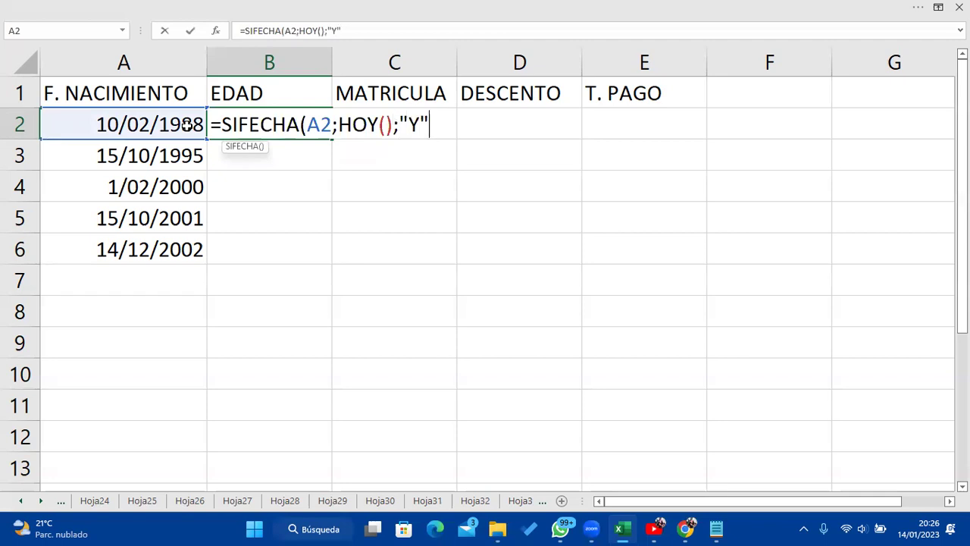
text())
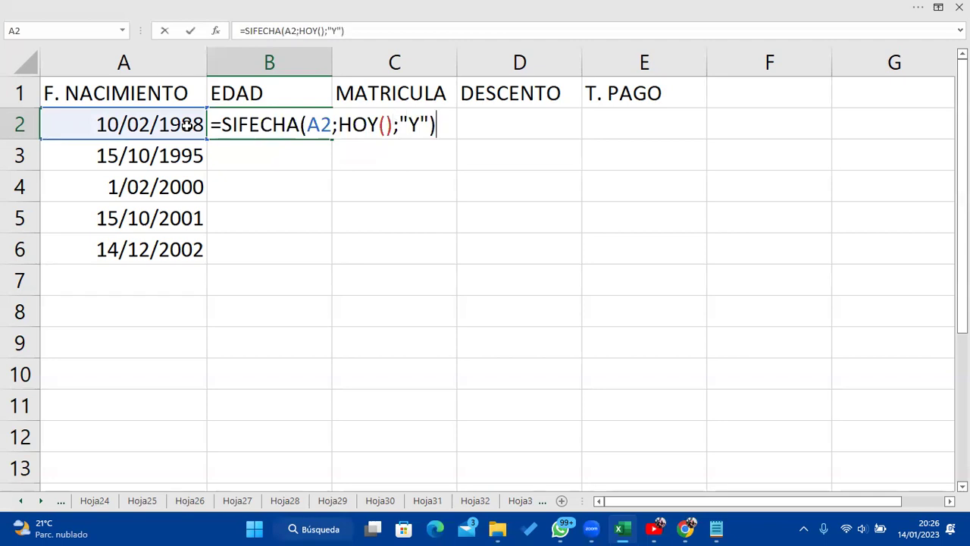
key(Return)
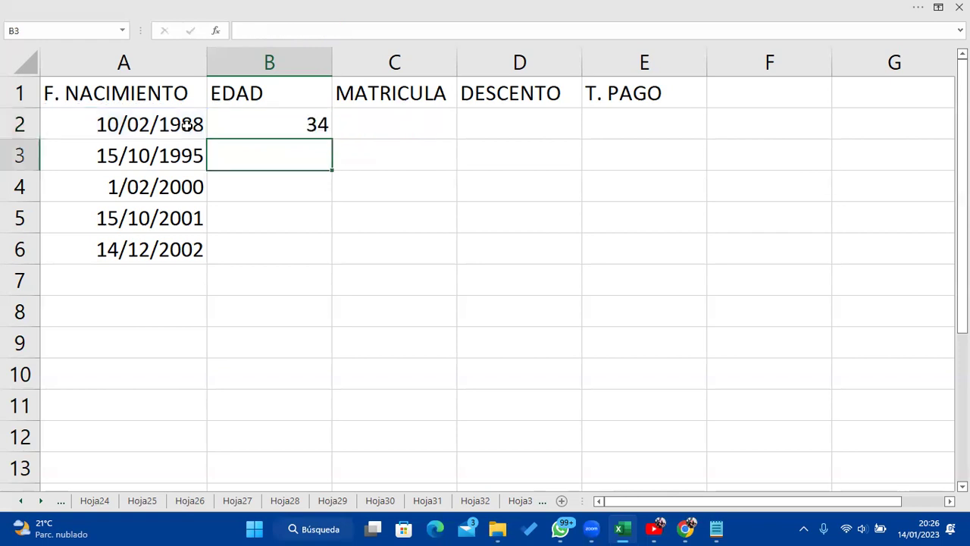
click(269, 130)
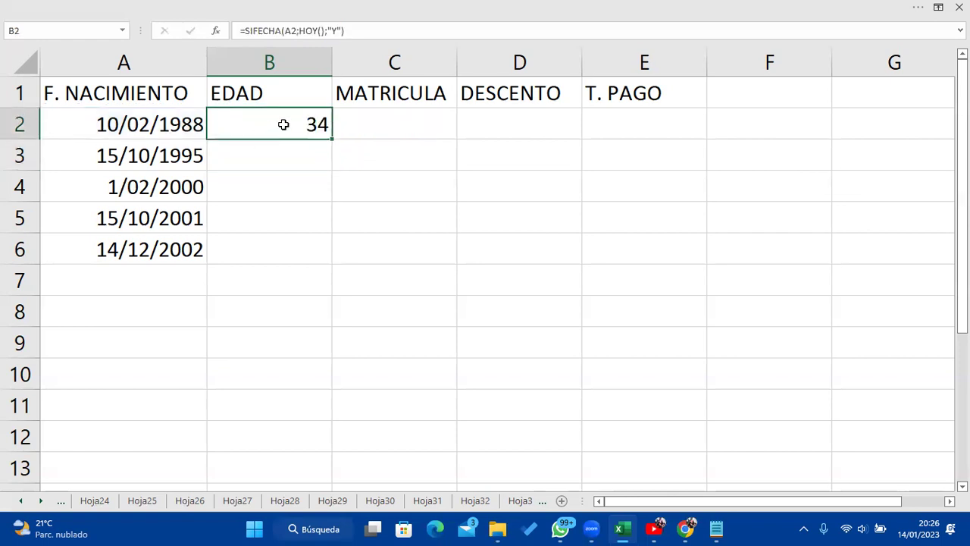
double_click(286, 125)
key(End)
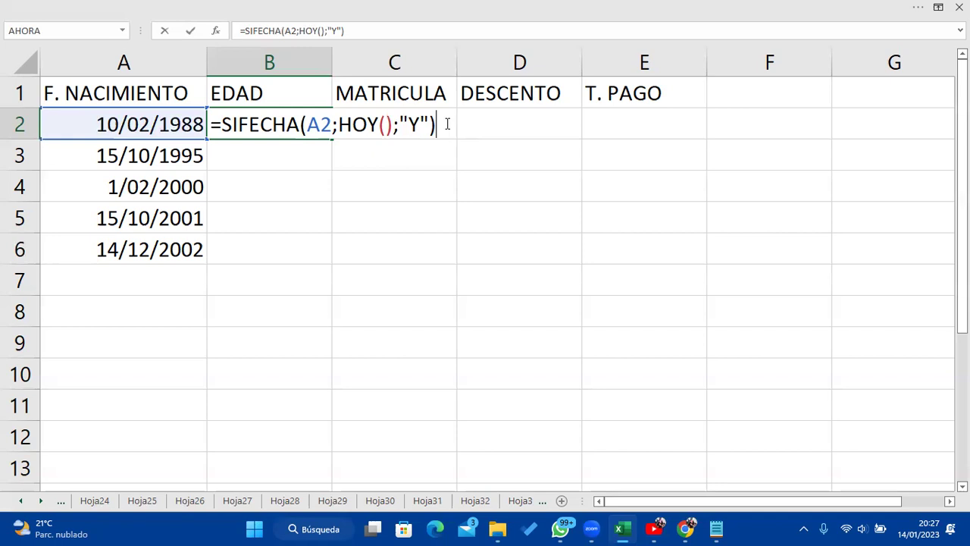
key(Return)
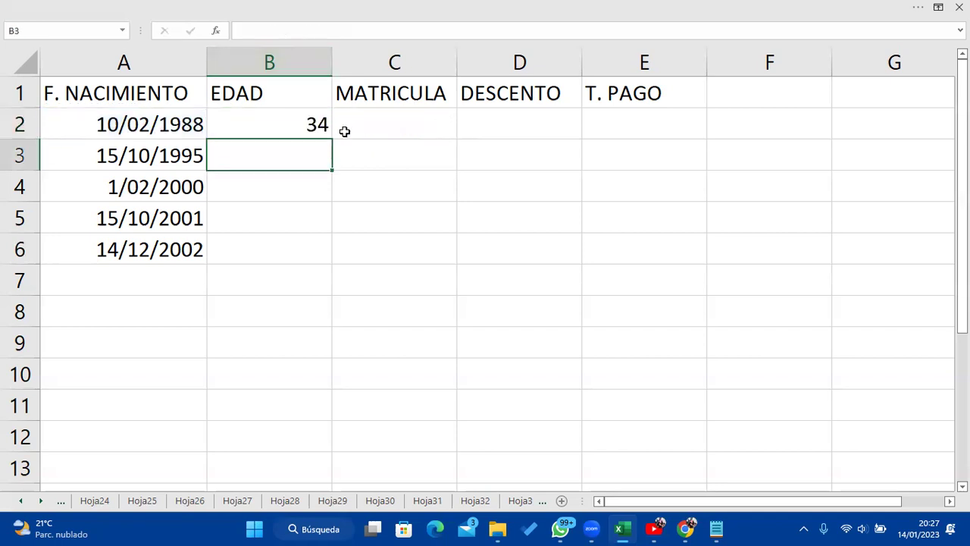
Replace the age formula in B2 with =ENTERO(FRAC.AÑO(A2;HOY())).
click(320, 121)
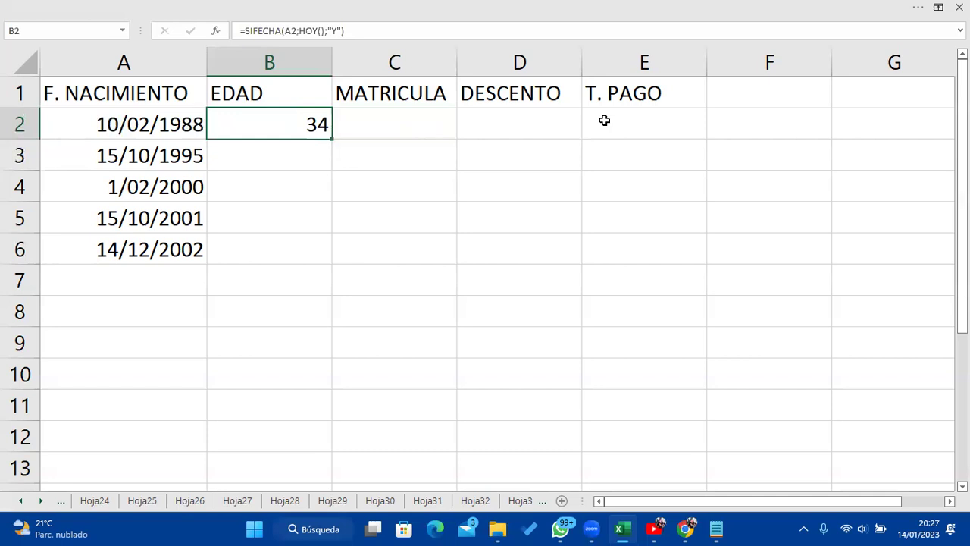
text(=E)
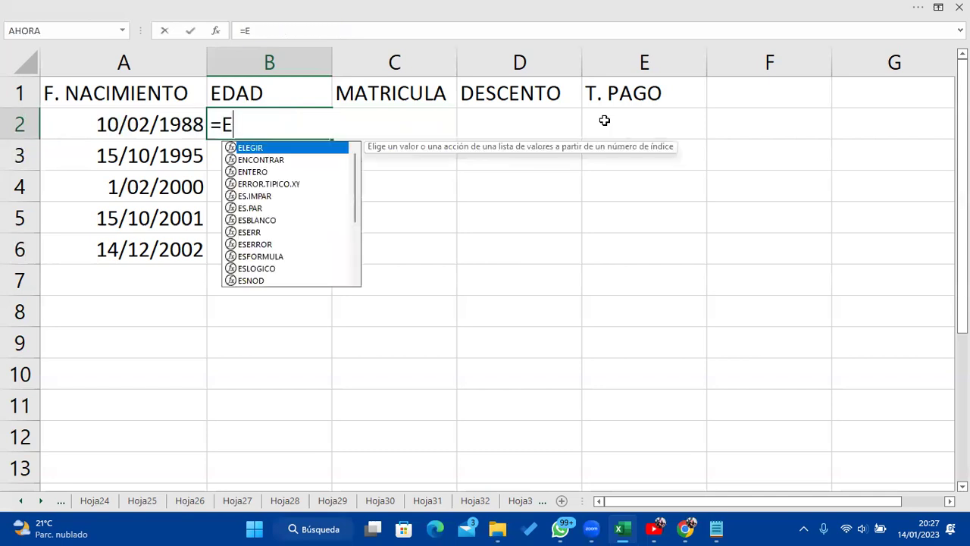
text(NTERE)
key(BackSpace)
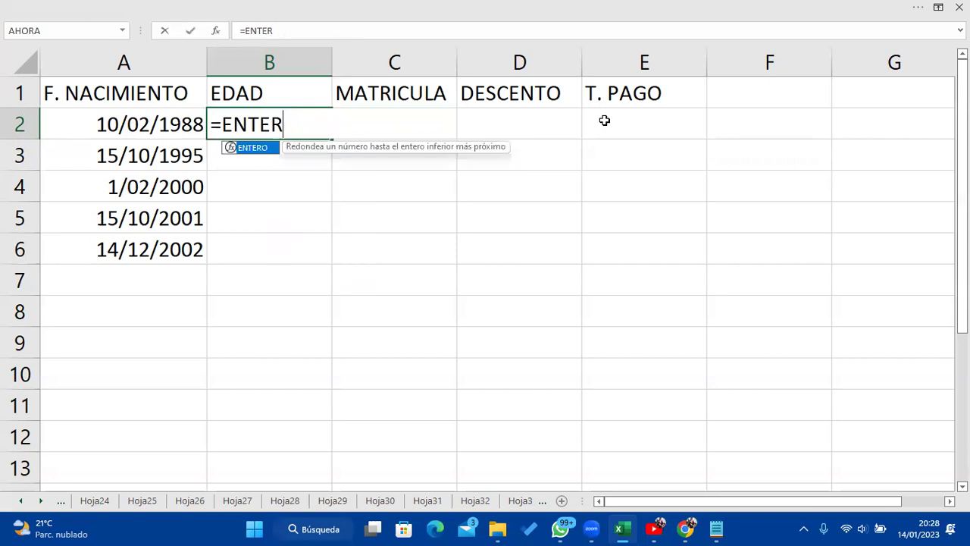
text(O(FR)
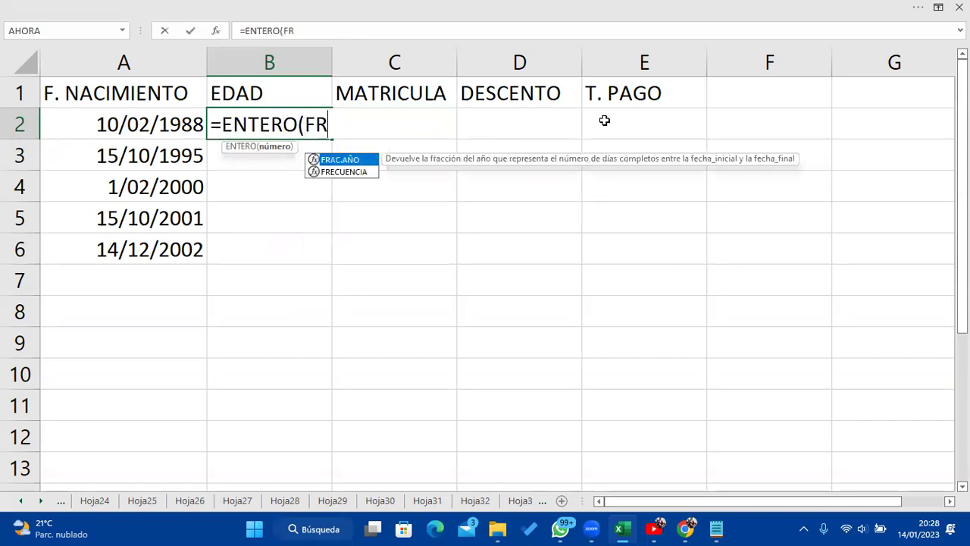
key(Tab)
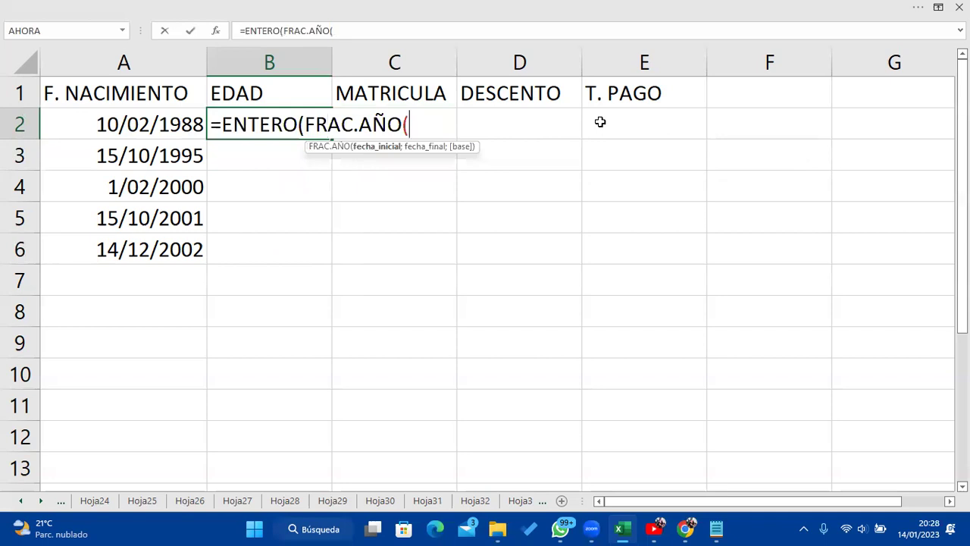
click(195, 126)
text(;HOY())))
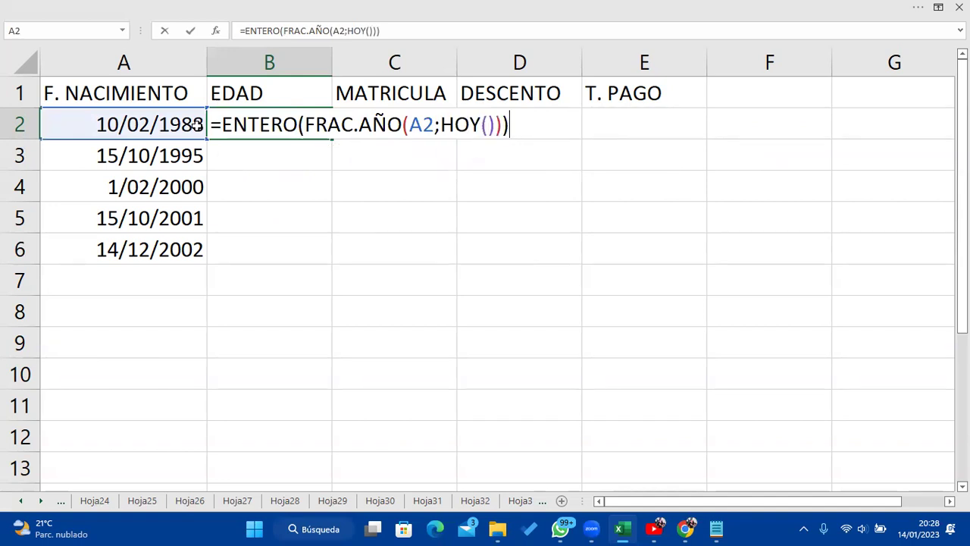
click(540, 483)
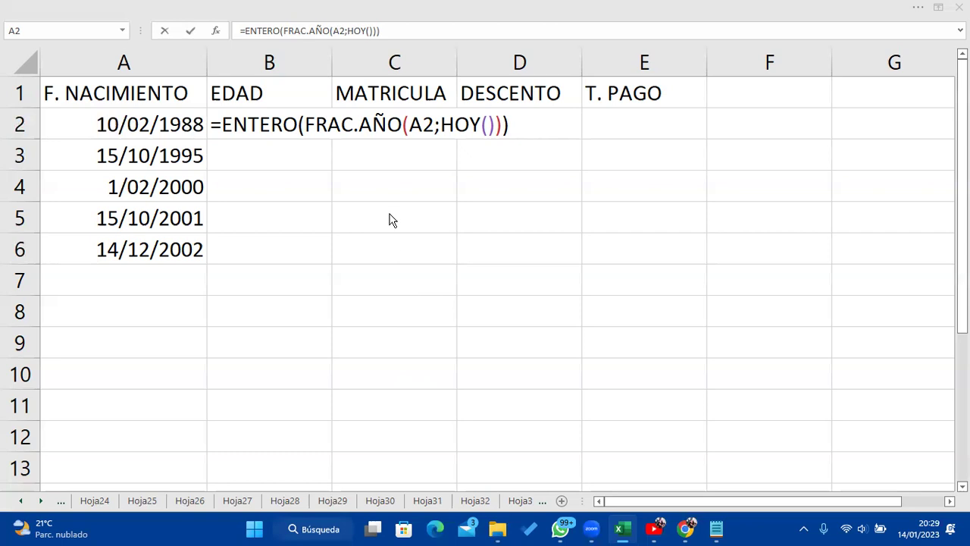
click(517, 122)
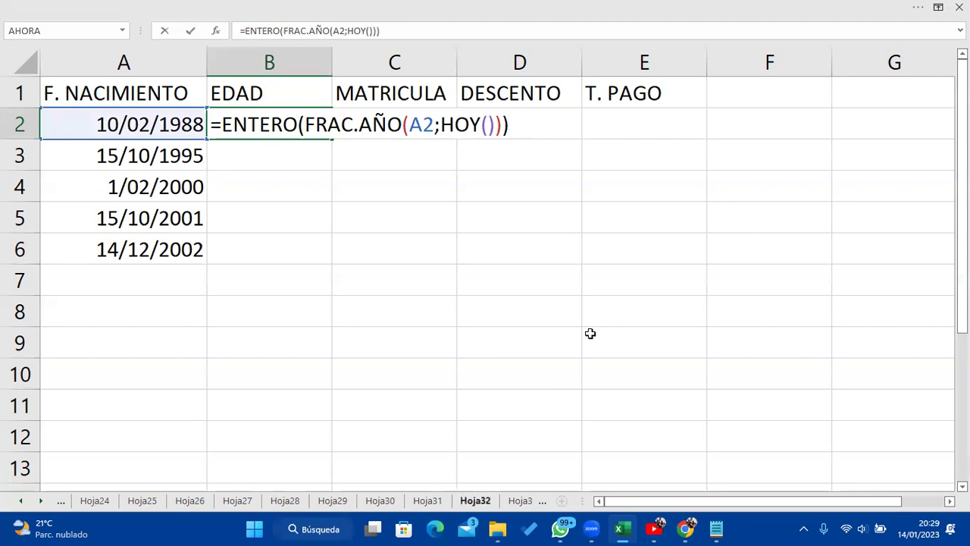
key(Return)
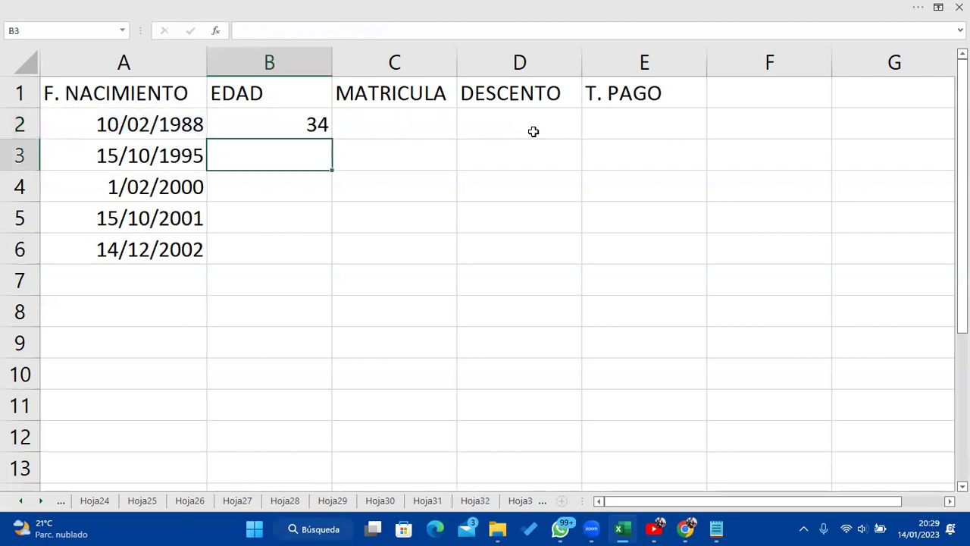
Fill the age formula from B2 down through B6 for the remaining birth dates.
click(321, 126)
drag(331, 138, 339, 256)
Start the enrolment rule in A8 with "Matricula= Si es del año 1988 su matricula es 150, si es".
click(153, 311)
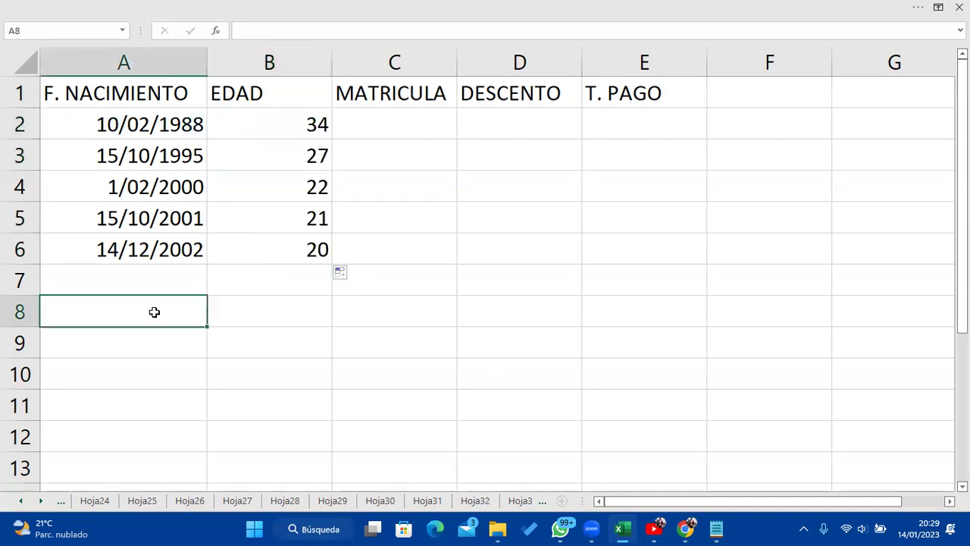
text(M)
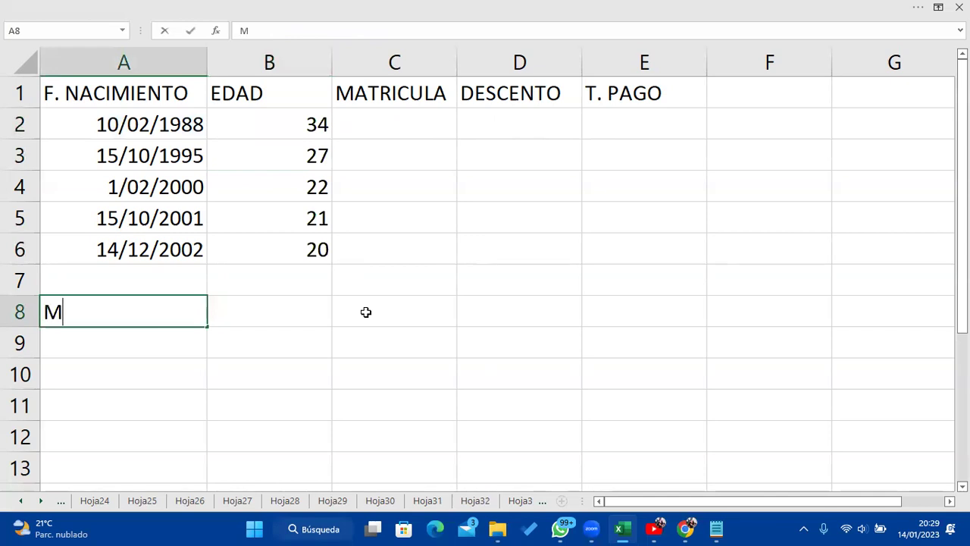
text(atricula)
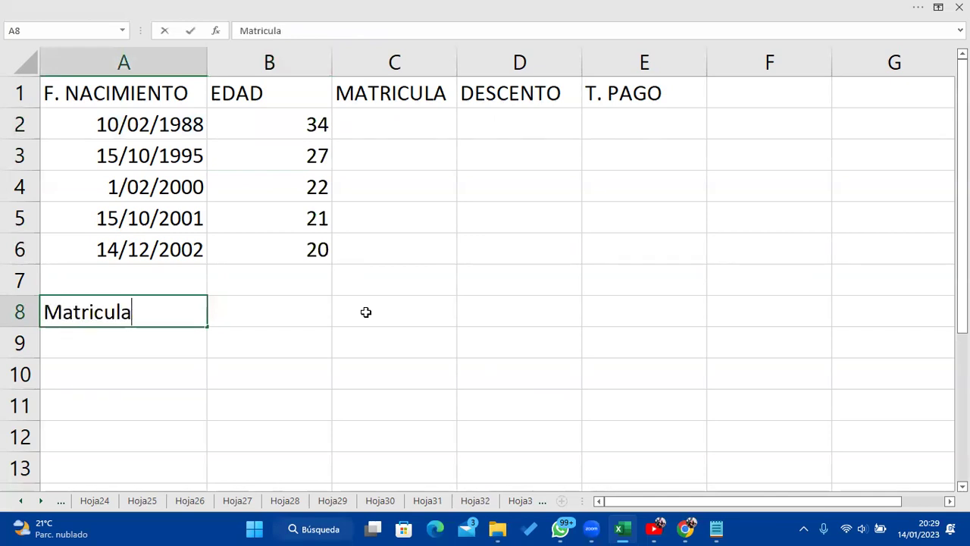
text(:)
key(BackSpace)
text(= Si es del año )
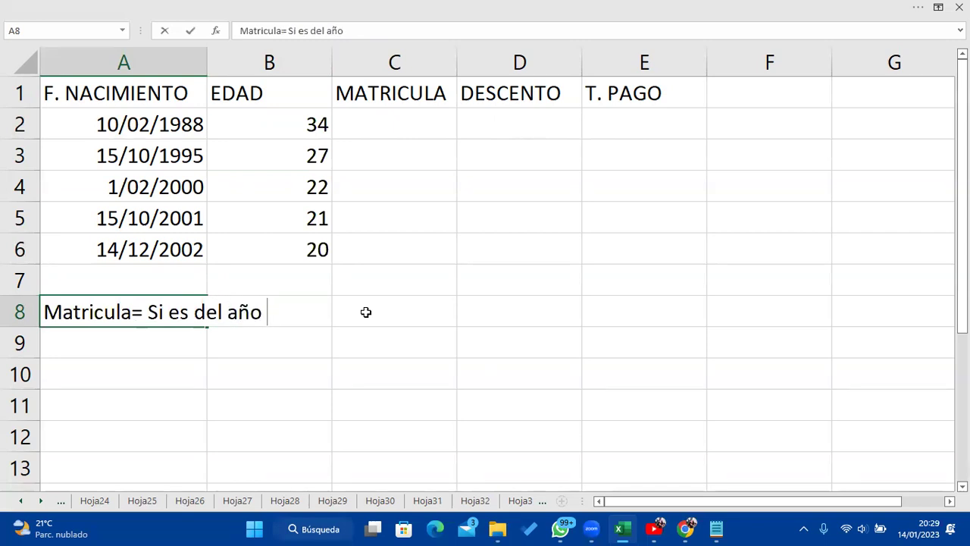
text(198)
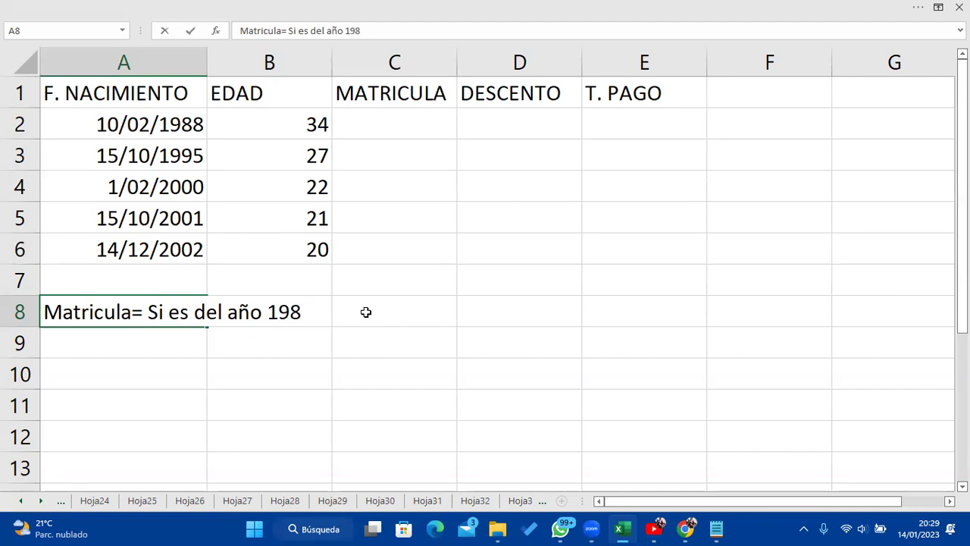
text(8)
key(BackSpace)
text(su matriuc)
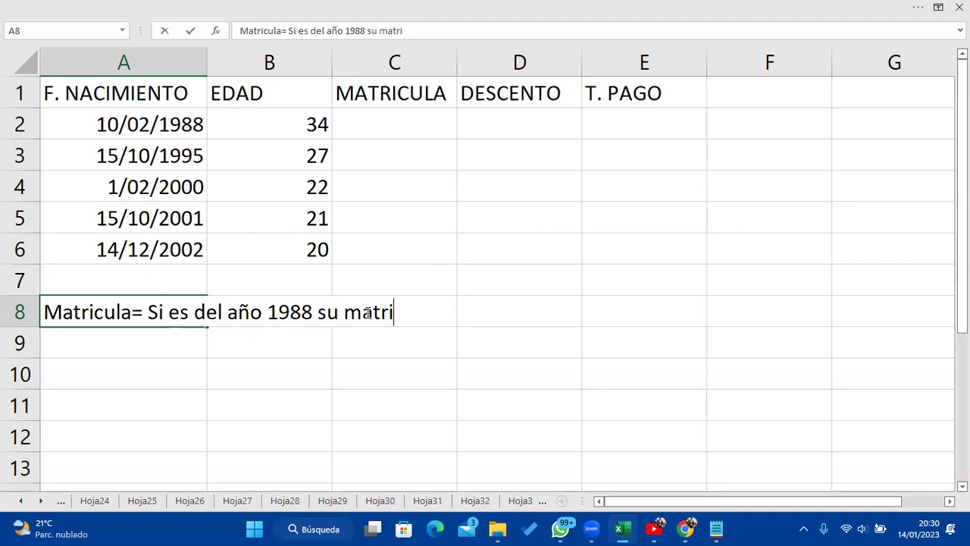
key(BackSpace)
key(BackSpace)
text(cula es 15)
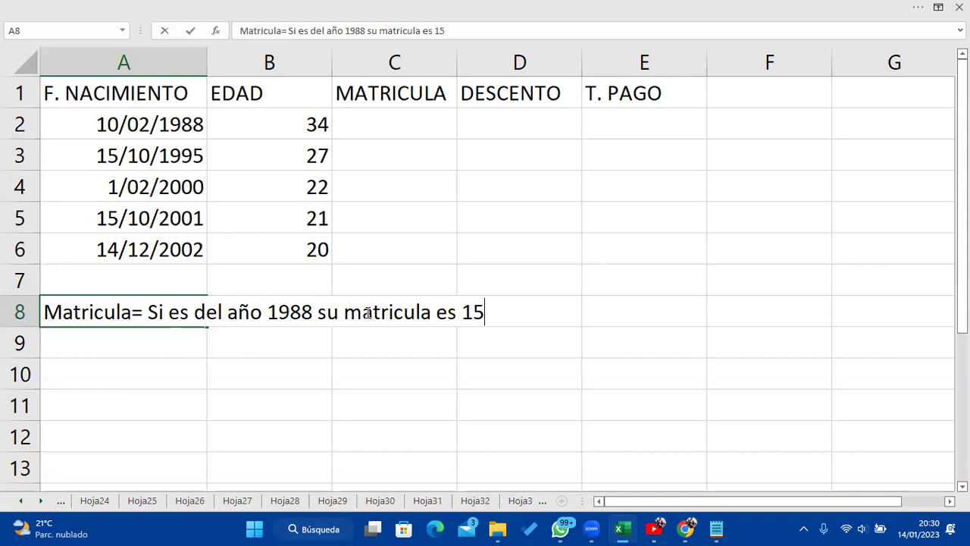
text(0, si es e)
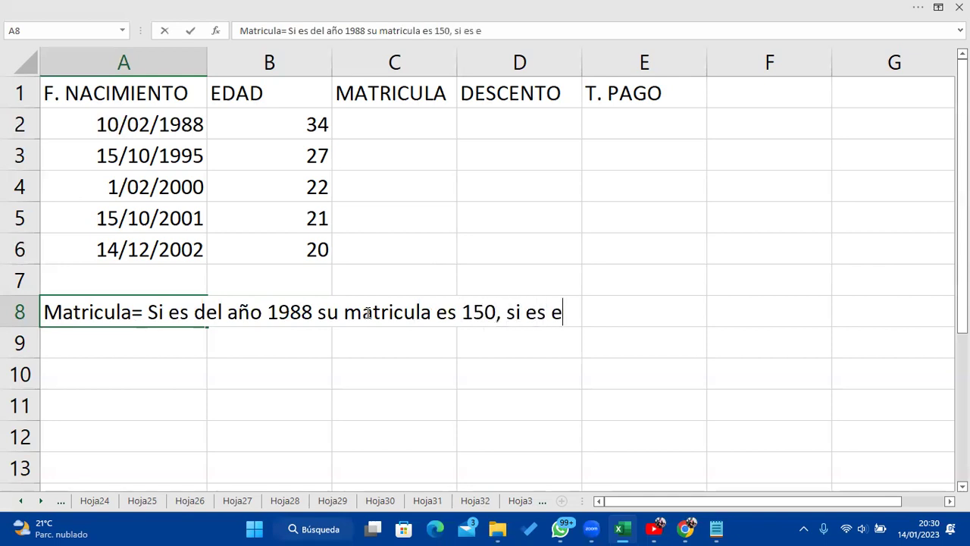
Continue the enrolment rule in A8 with "del año 1995 su matricula es 180".
key(BackSpace)
text(del año 19)
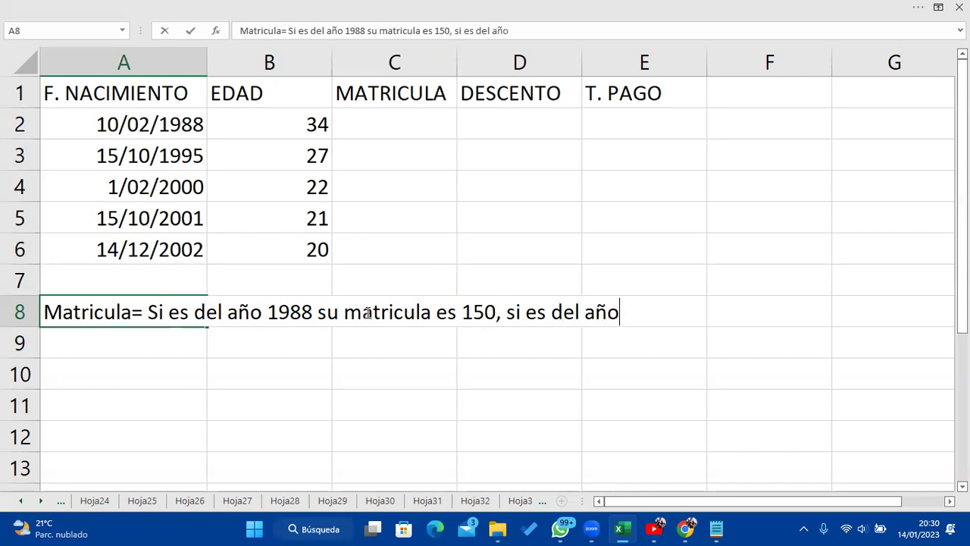
text(99)
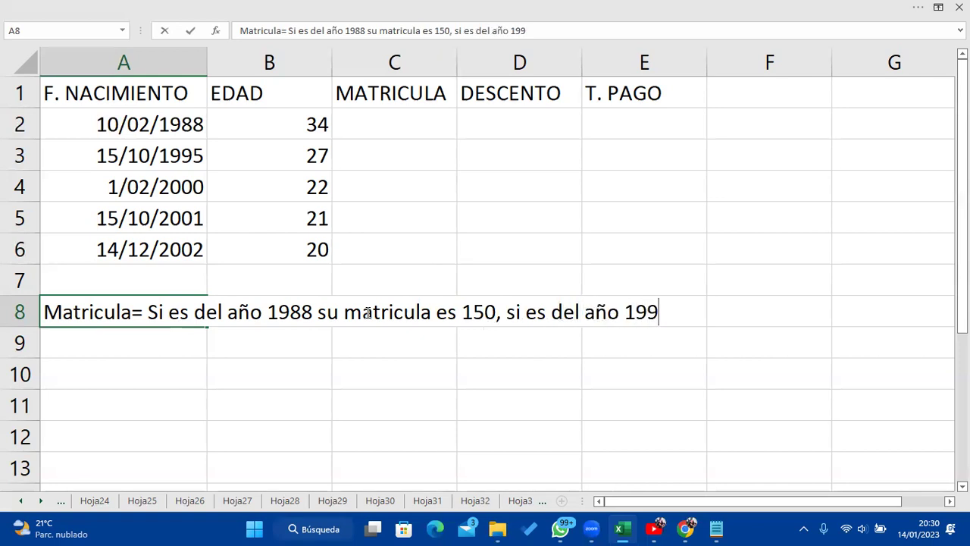
key(BackSpace)
text(5 su ,a)
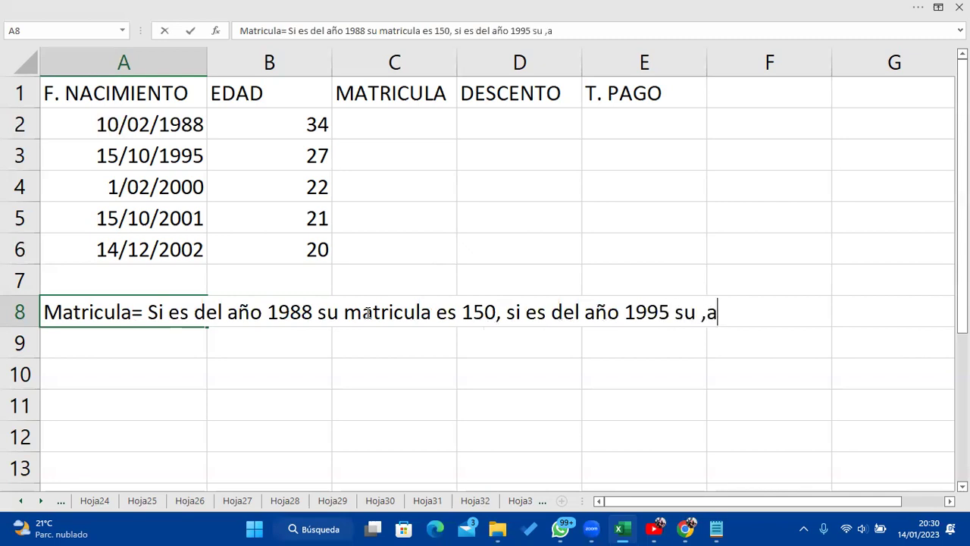
text(tricula)
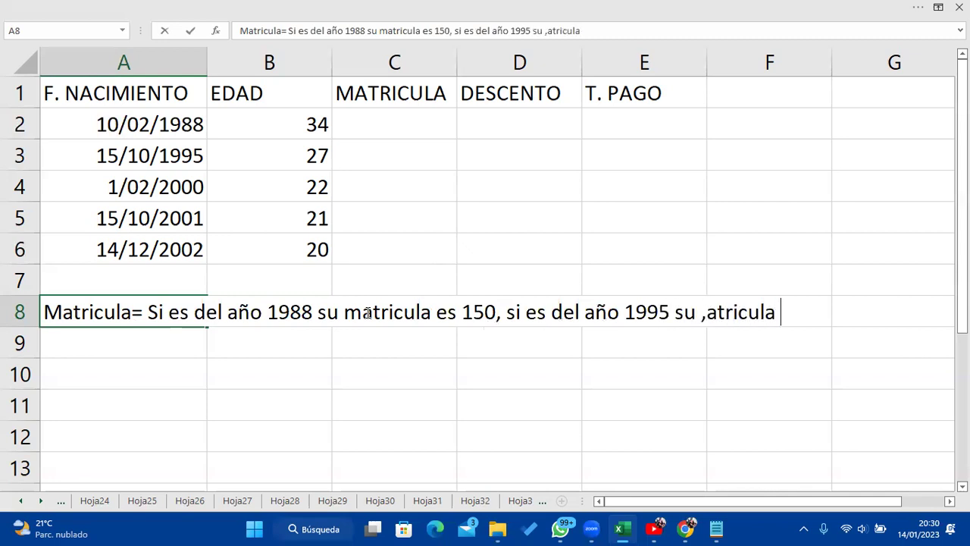
key(BackSpace)
key(BackSpace)
key(BackSpace)
key(BackSpace)
key(BackSpace)
key(BackSpace)
key(BackSpace)
key(BackSpace)
key(BackSpace)
key(BackSpace)
key(BackSpace)
text(u matricula es )
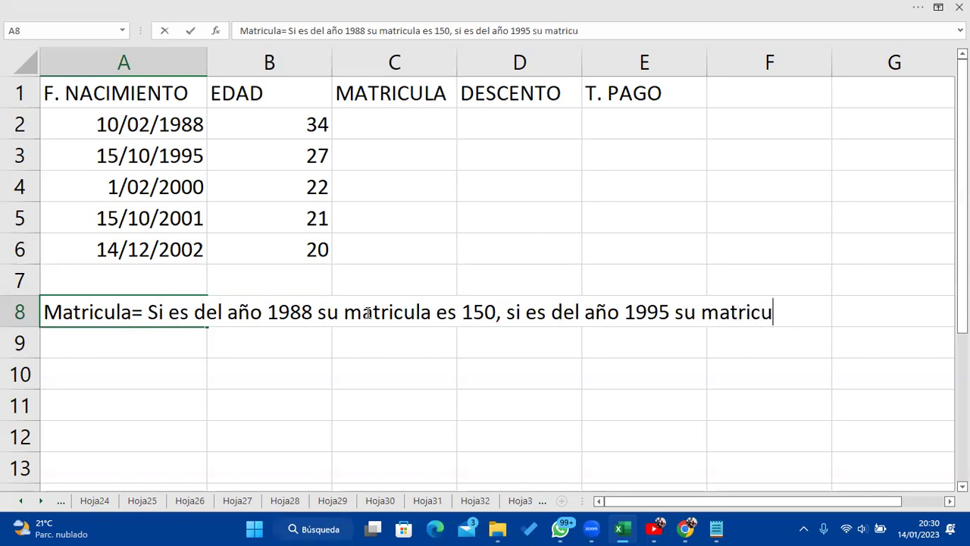
text(1)
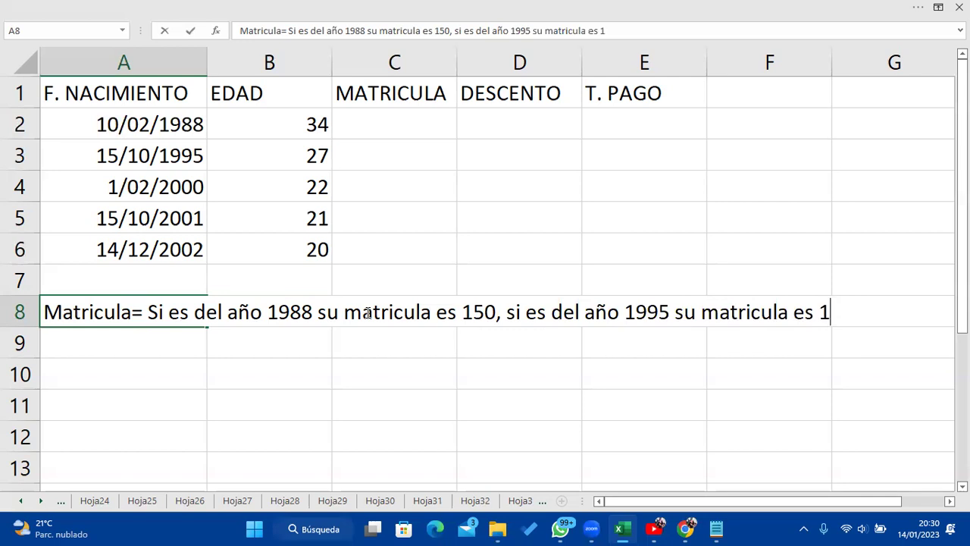
text(890)
key(BackSpace)
key(BackSpace)
text(0)
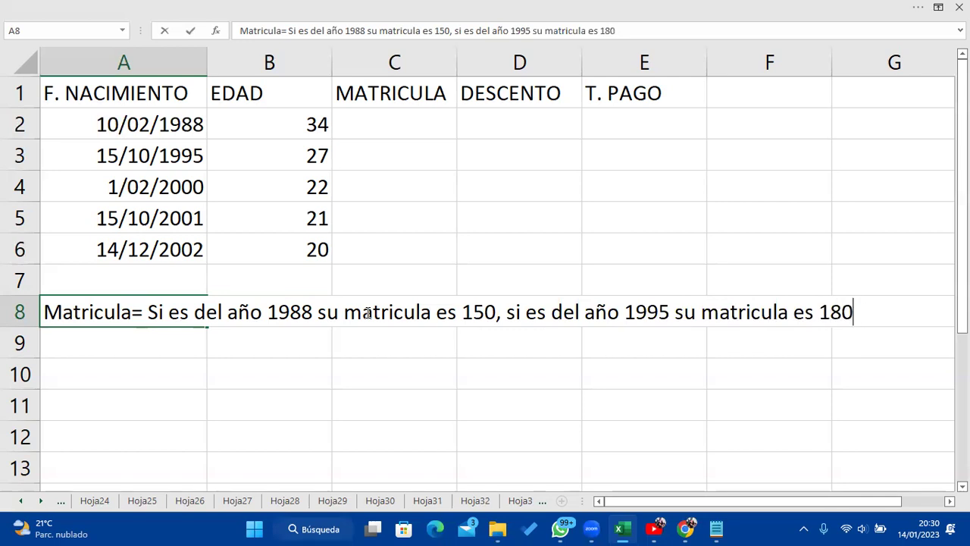
Finish the enrolment rule in A8 with "a los demas 120.".
text( a los demas )
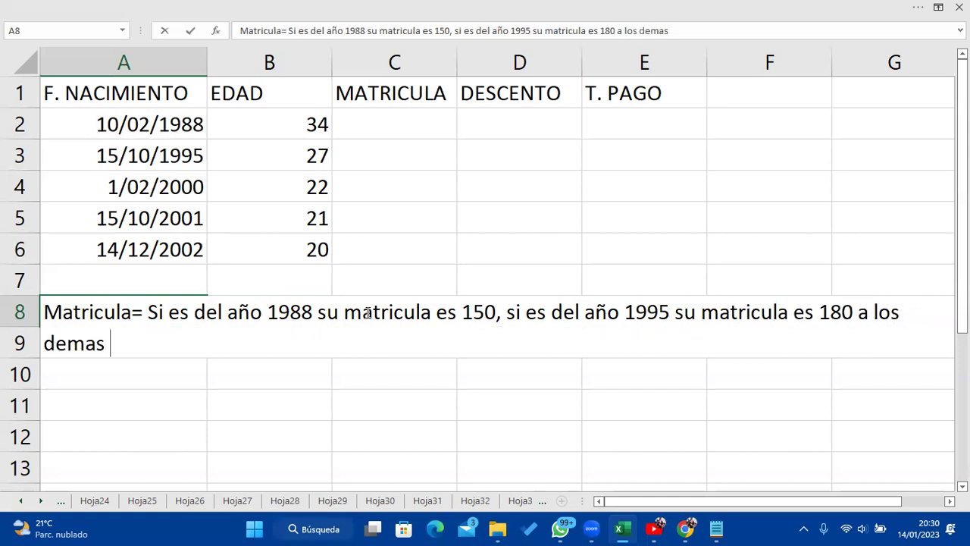
text(12)
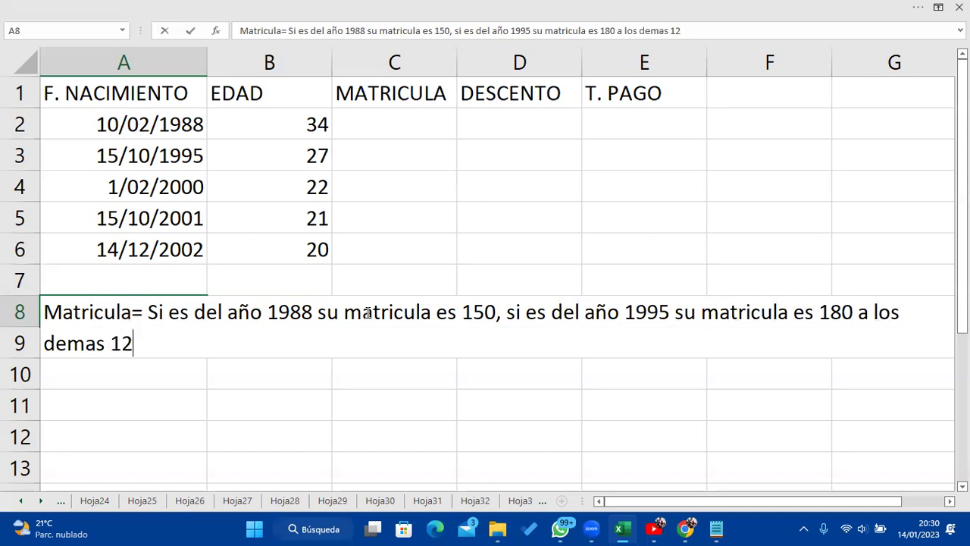
text(0.)
click(500, 400)
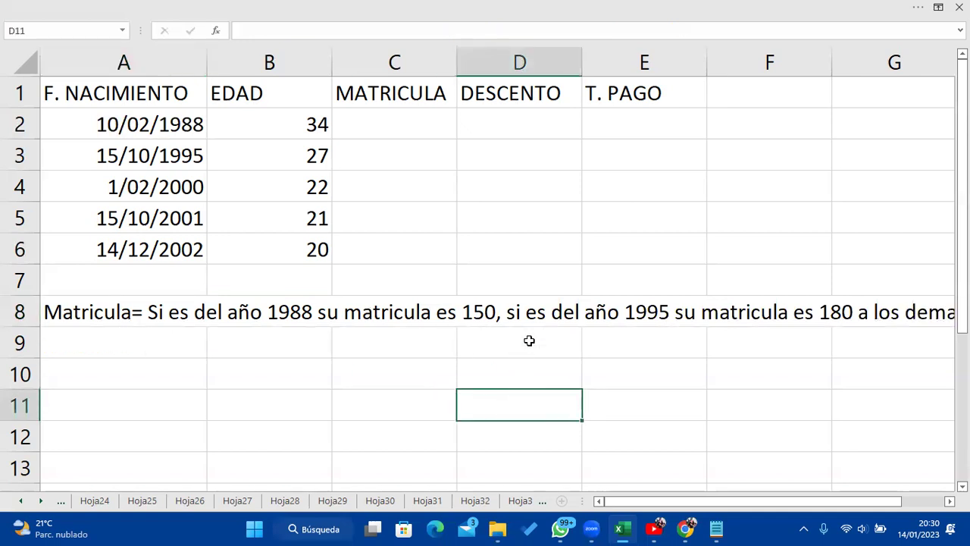
click(845, 311)
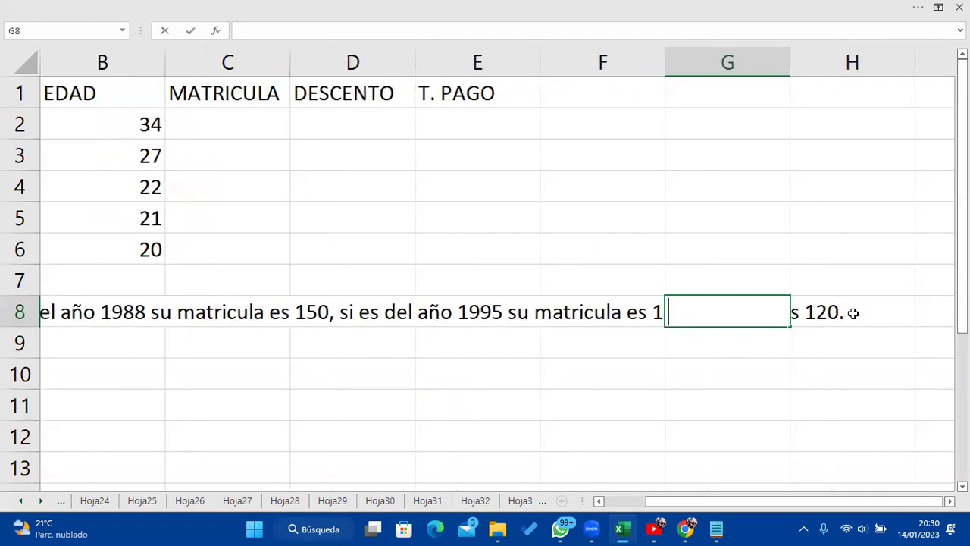
click(727, 347)
click(114, 312)
drag(652, 501, 583, 482)
double_click(89, 312)
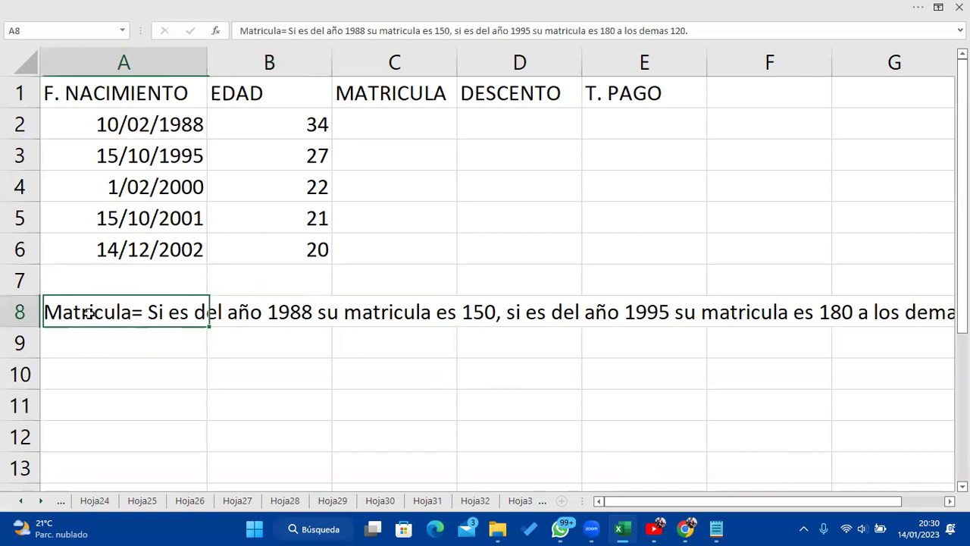
click(860, 317)
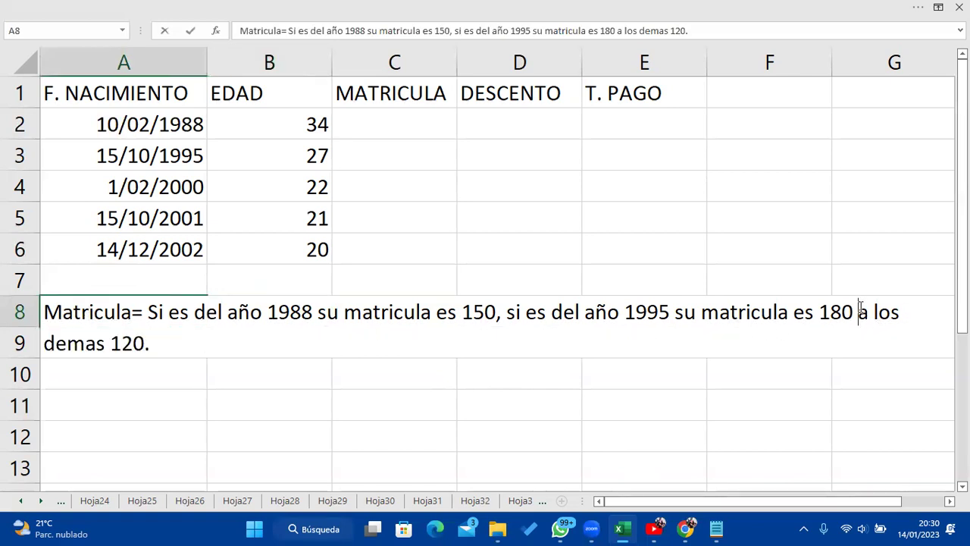
key(Return)
click(527, 346)
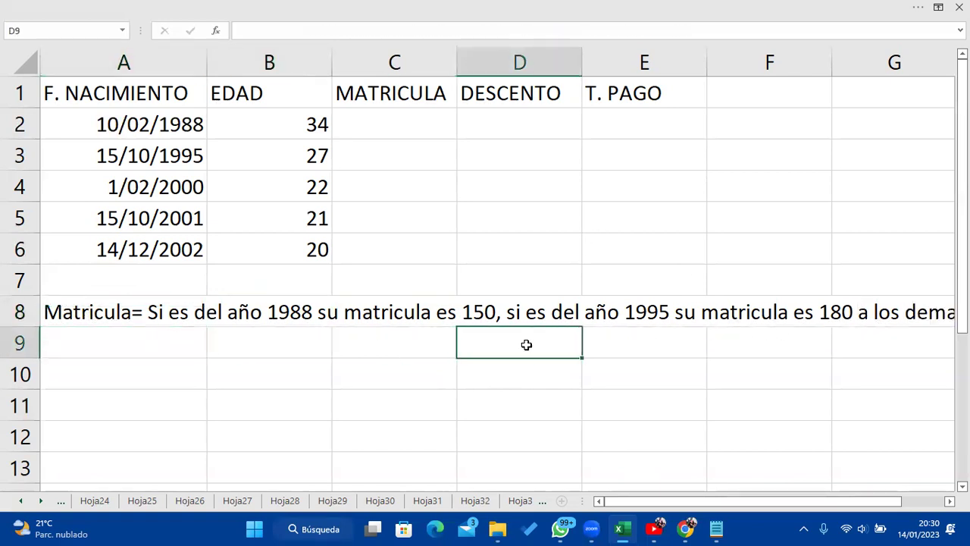
double_click(142, 310)
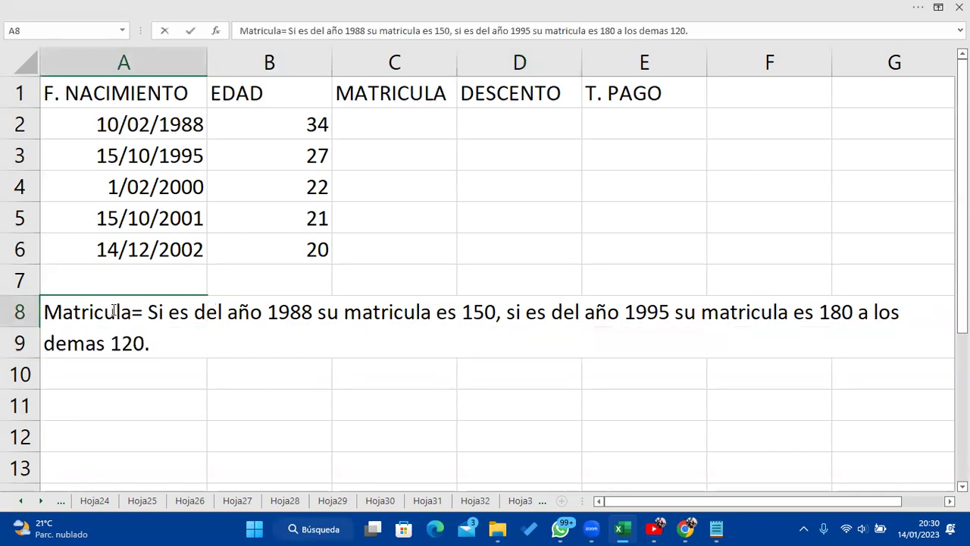
click(675, 313)
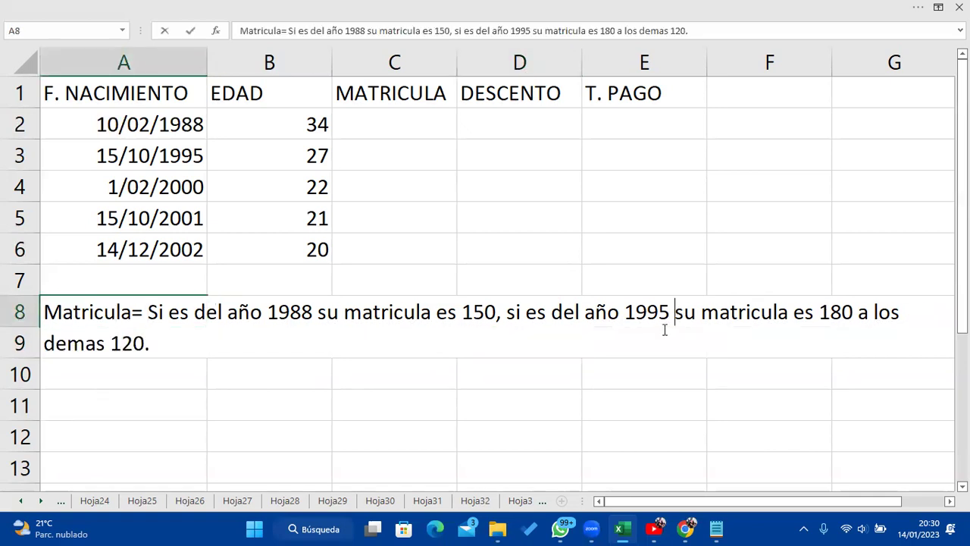
key(Return)
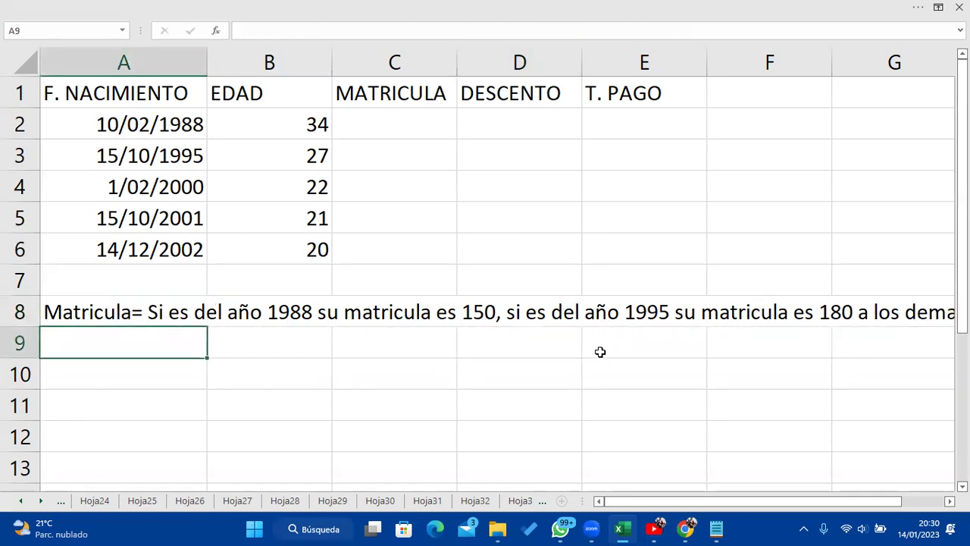
Shorten the enrolment rule in A8 by removing the ending "a los demas 120.".
double_click(139, 311)
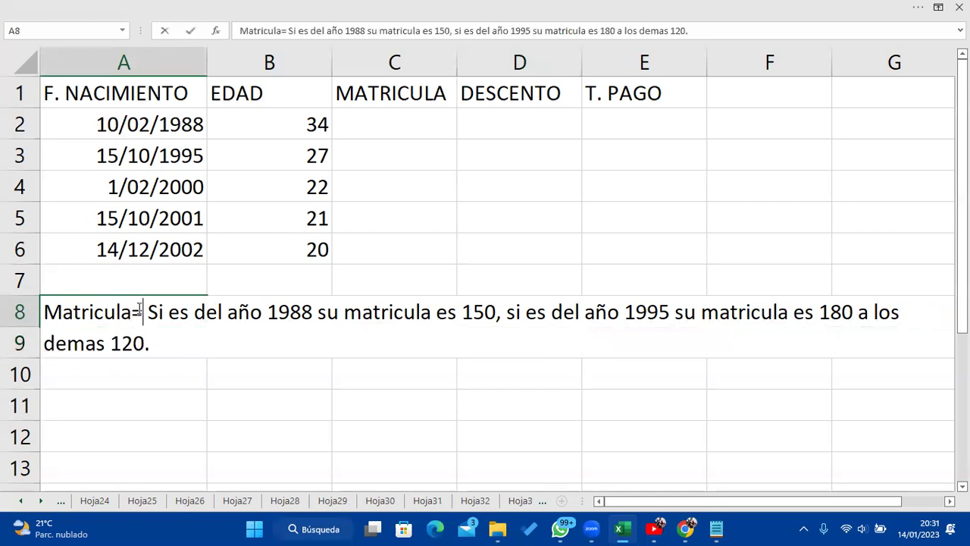
drag(194, 339, 22, 342)
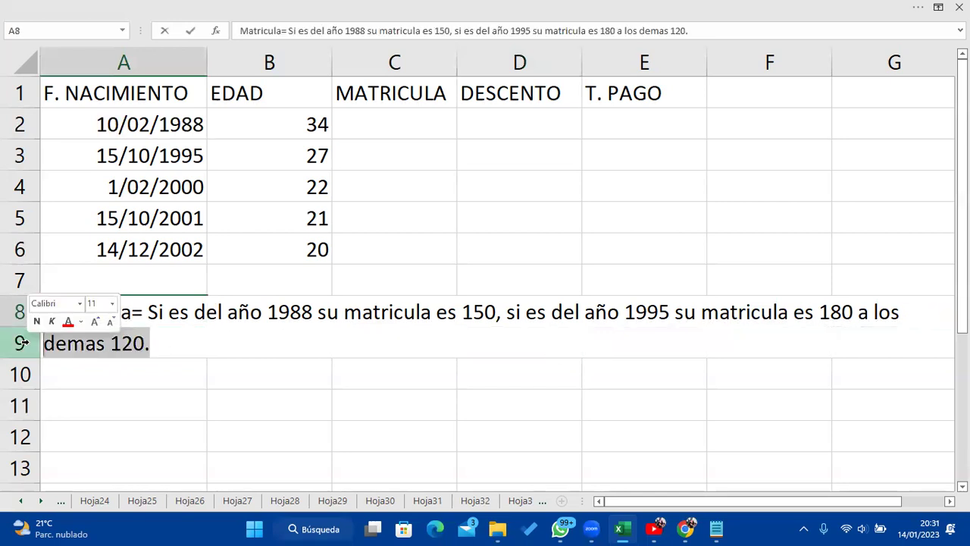
key(BackSpace)
key(BackSpace)
key(BackSpace)
key(BackSpace)
key(BackSpace)
key(BackSpace)
key(BackSpace)
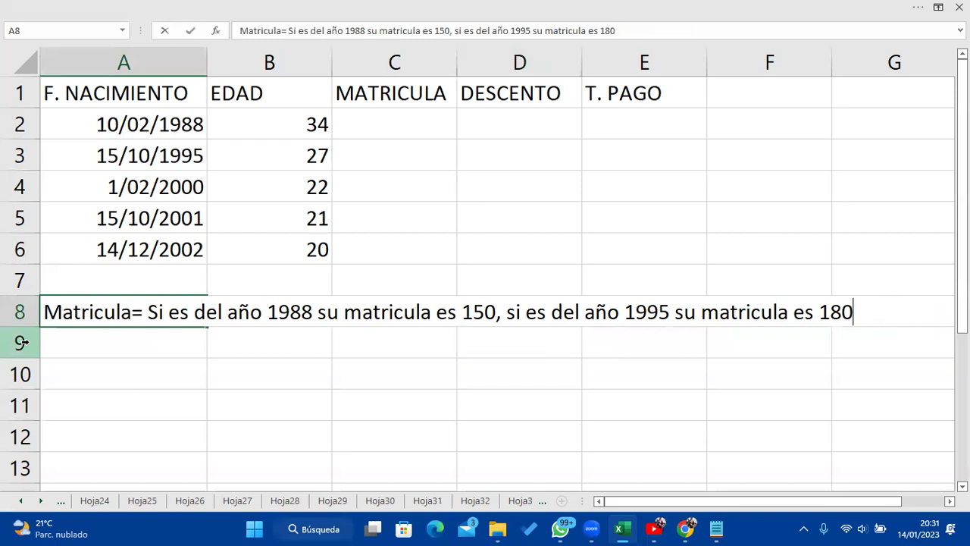
key(Return)
Enter the remainder of the enrolment rule, "a los demas 120", in A9.
text(a l)
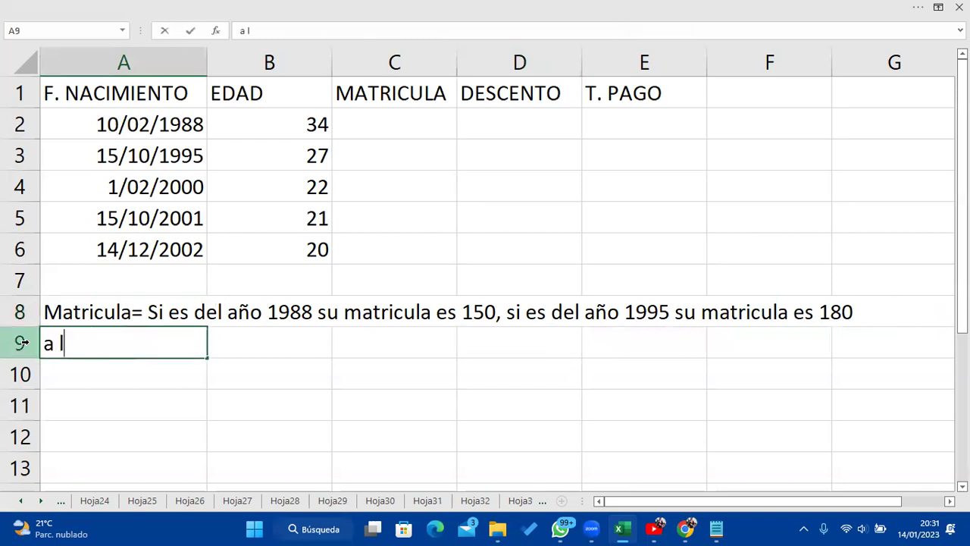
text(os demas 120)
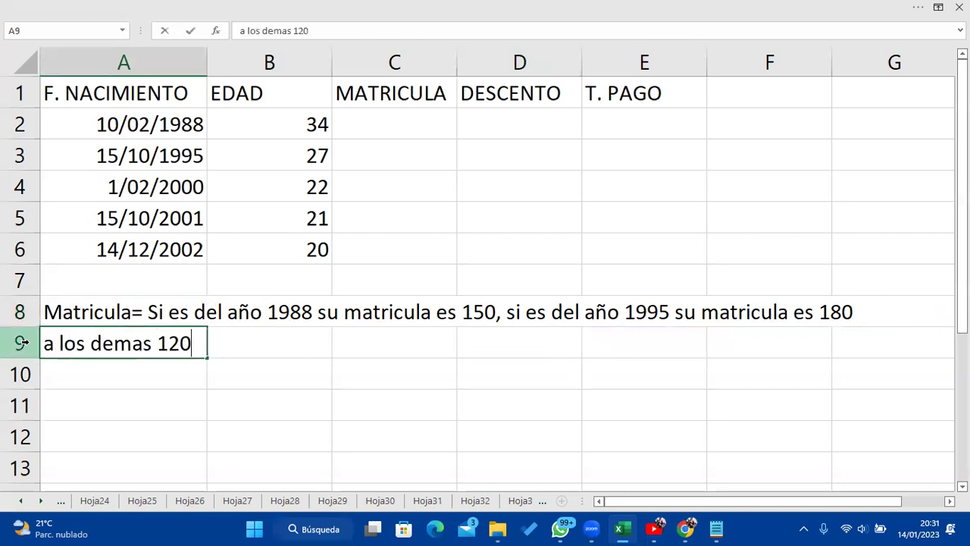
key(Return)
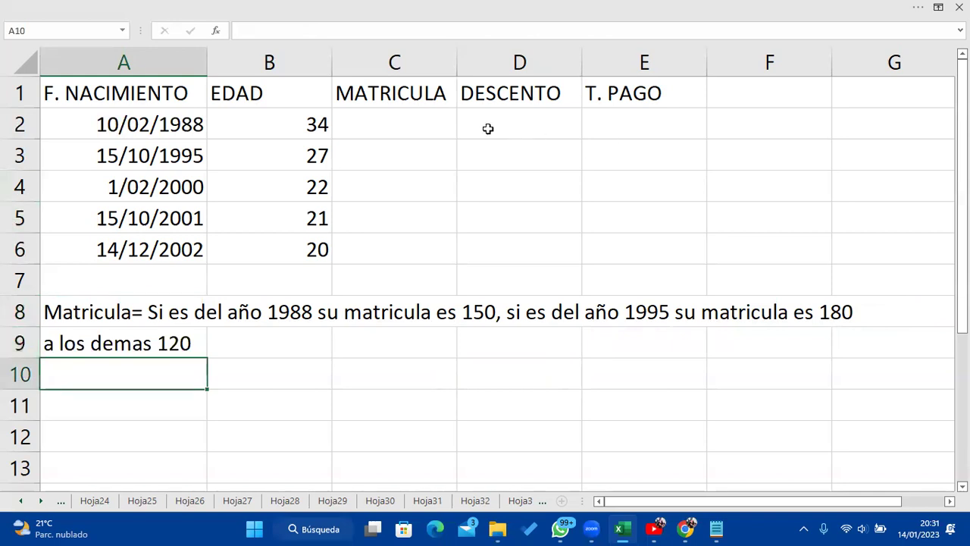
click(422, 124)
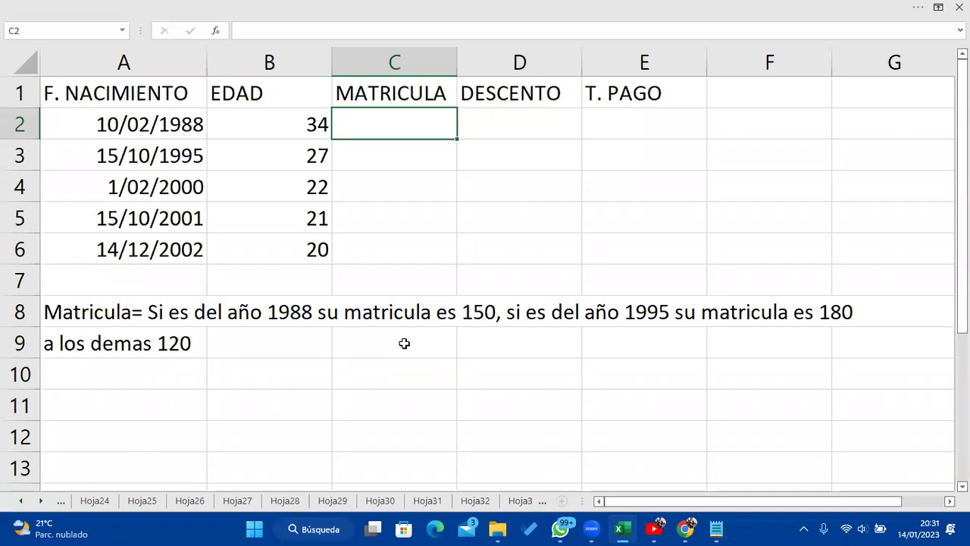
click(421, 499)
click(591, 213)
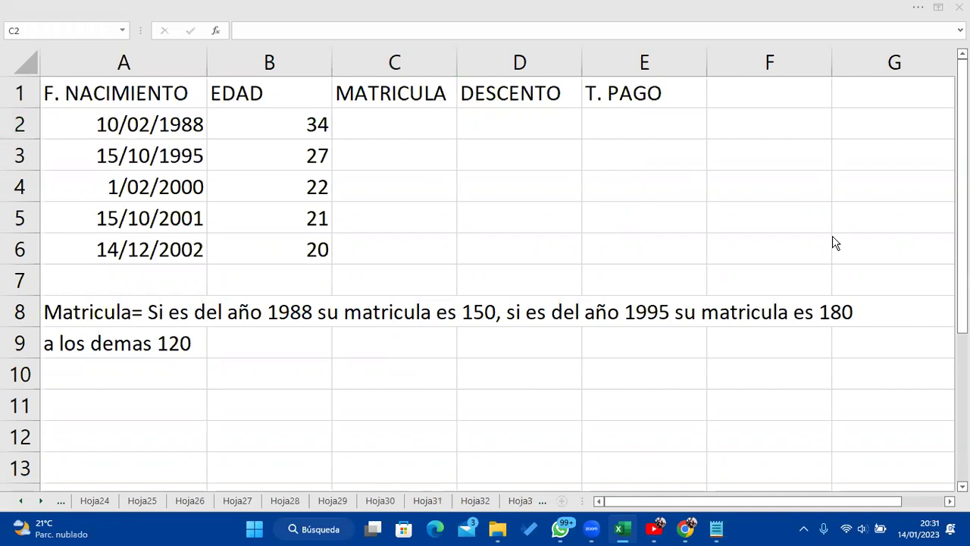
click(413, 124)
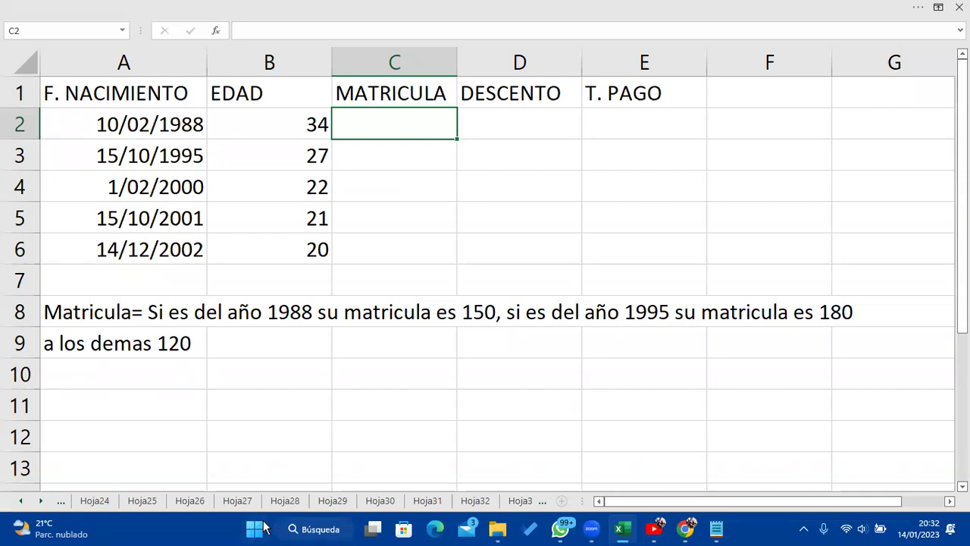
click(292, 528)
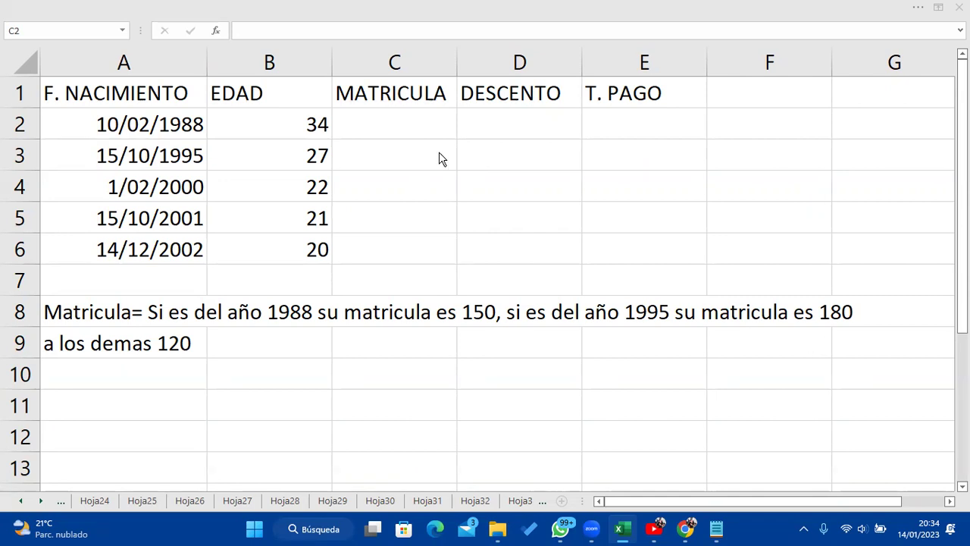
Begin an SI formula in C2, the first cell of the MATRICULA column.
click(388, 121)
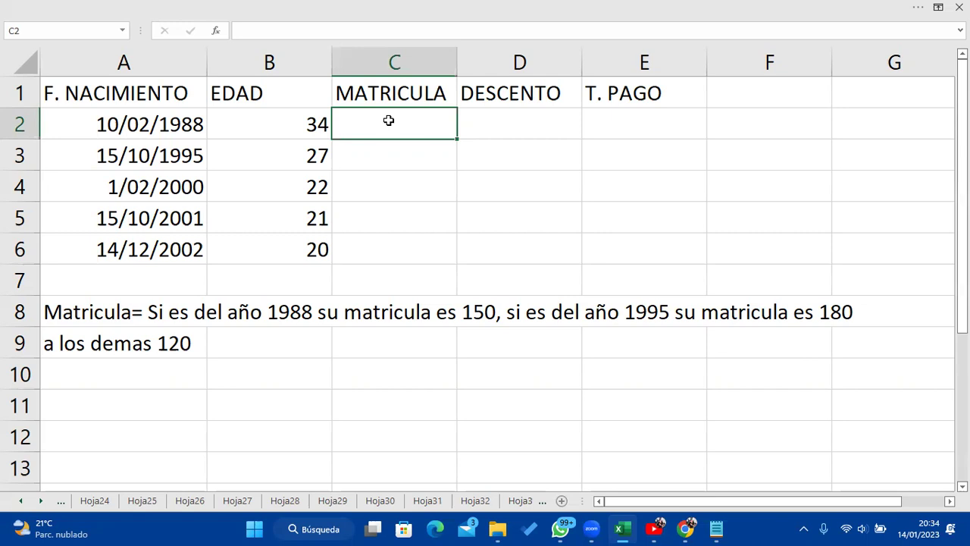
text(=s)
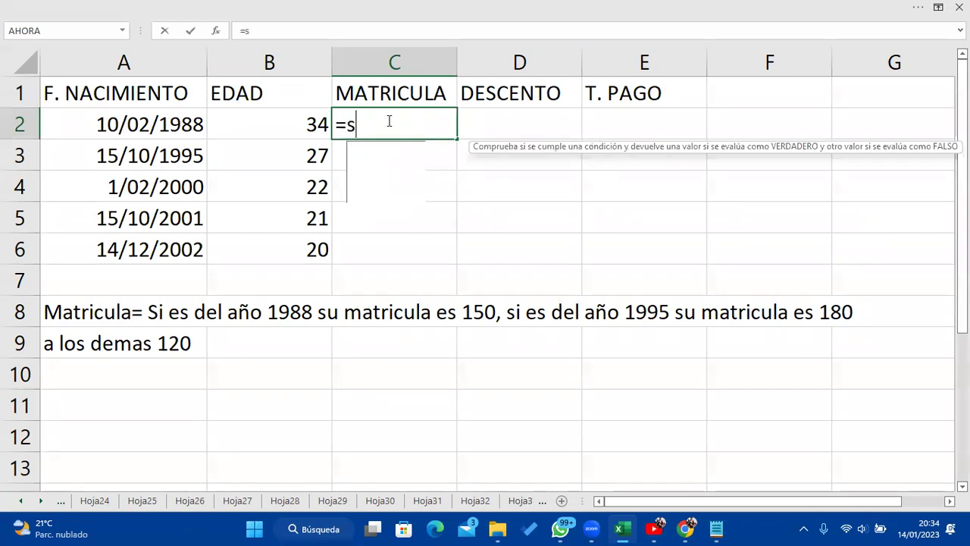
key(Tab)
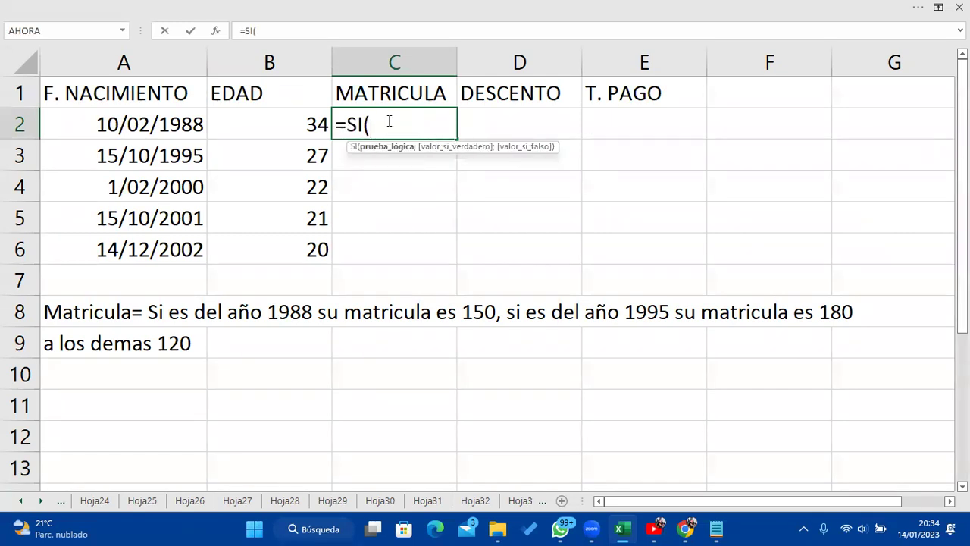
click(165, 128)
text(año)
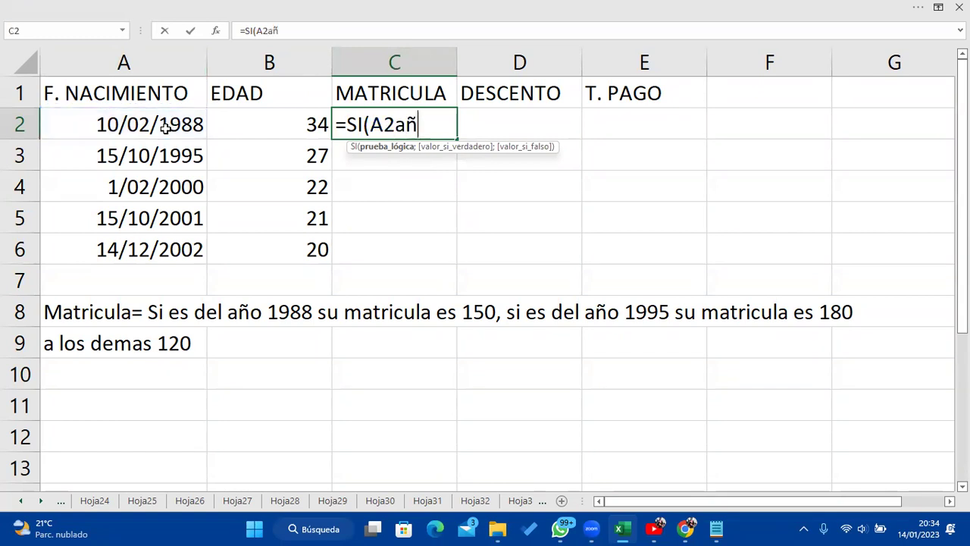
key(BackSpace)
key(BackSpace)
key(BackSpace)
key(BackSpace)
key(BackSpace)
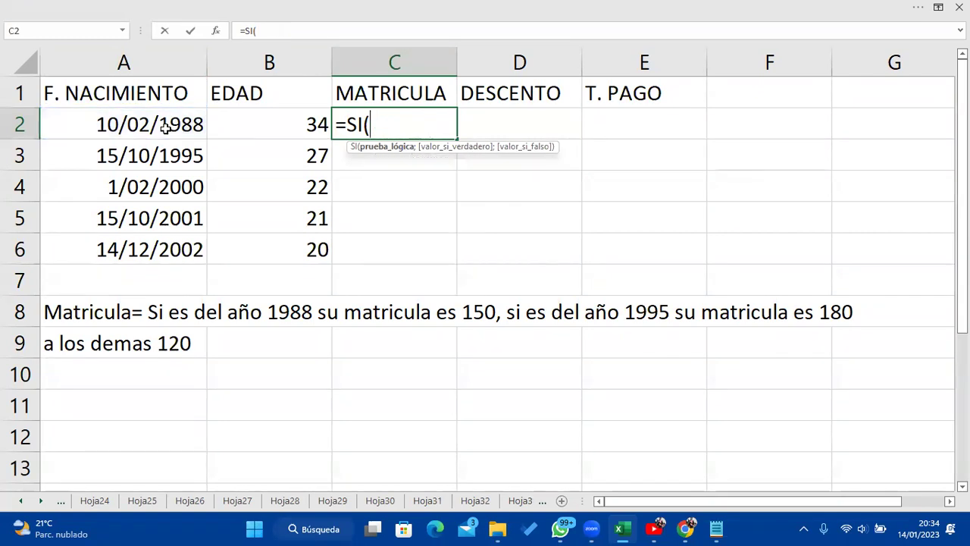
text(añ)
key(BackSpace)
key(BackSpace)
Enter AÑO(A2)=1988 as the logical test of the SI formula in C2, with 150 as its true value.
text(AÑO()
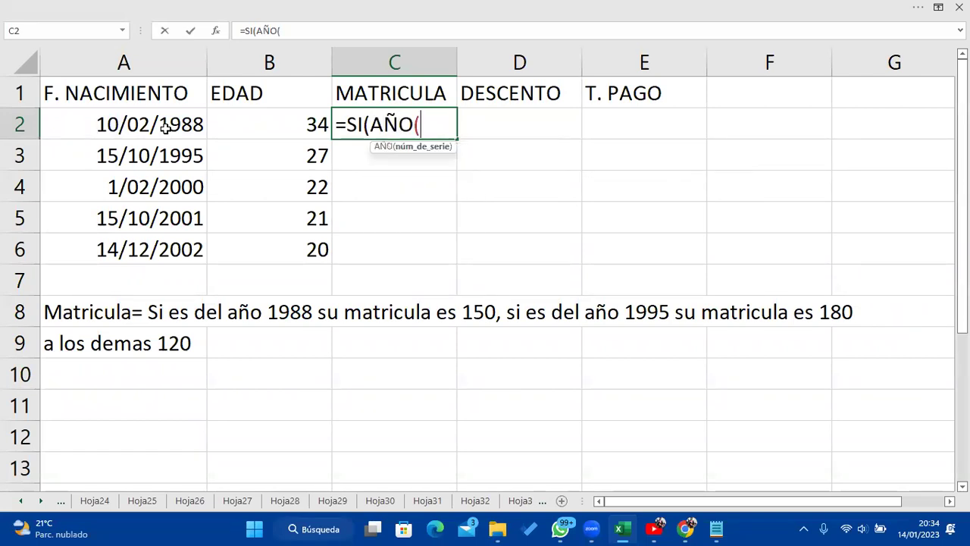
click(165, 127)
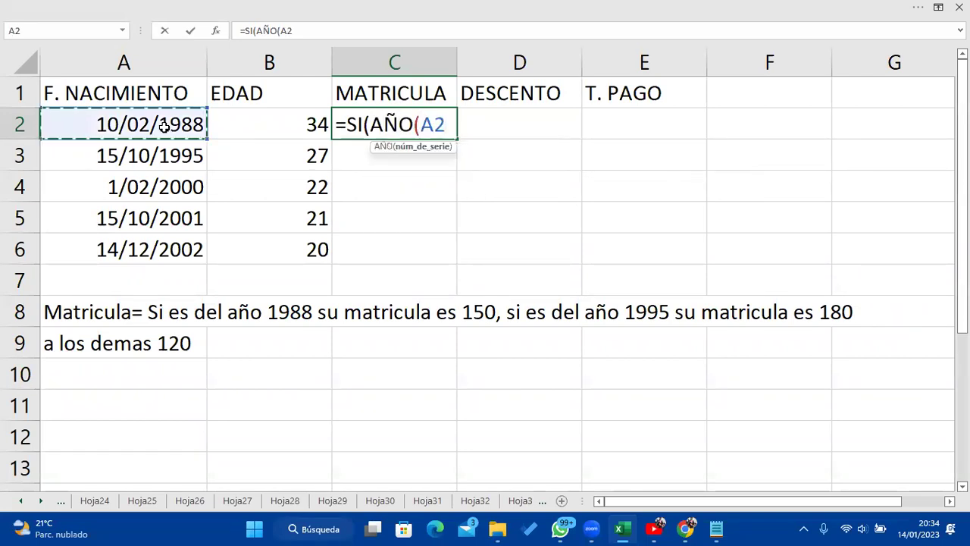
text()=")
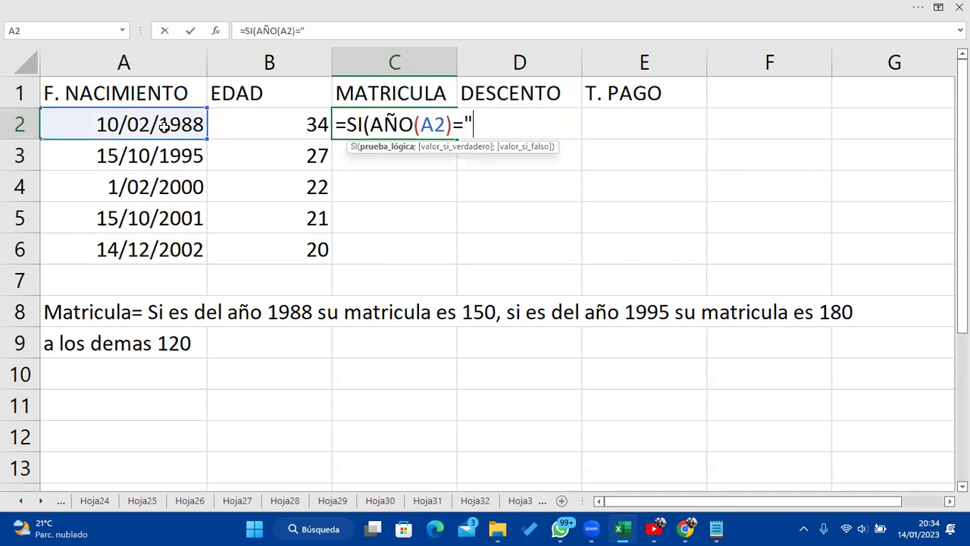
key(BackSpace)
text(1988)
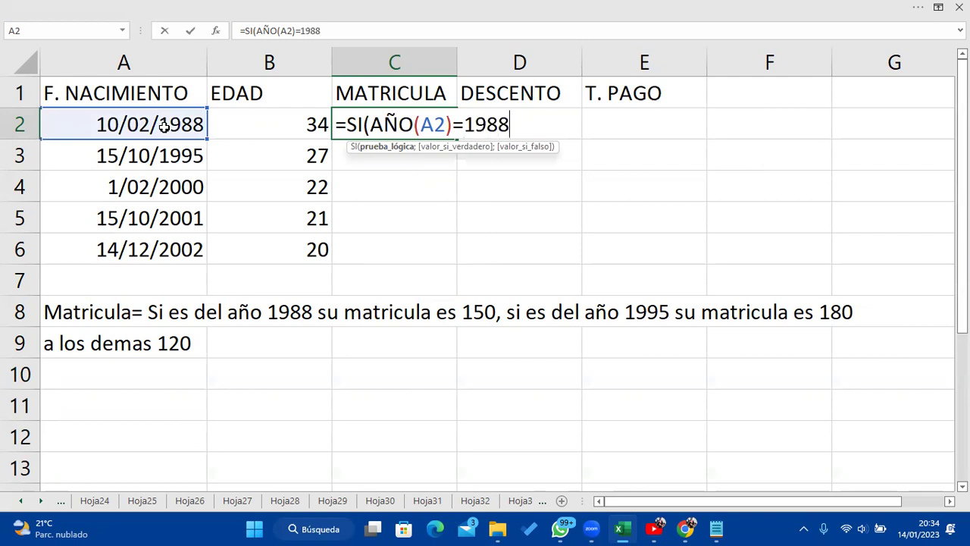
text(;150)
Nest a second SI as the false value in C2, with AÑO(A2)=1995 as its logical test.
text(;S)
text(I(A)
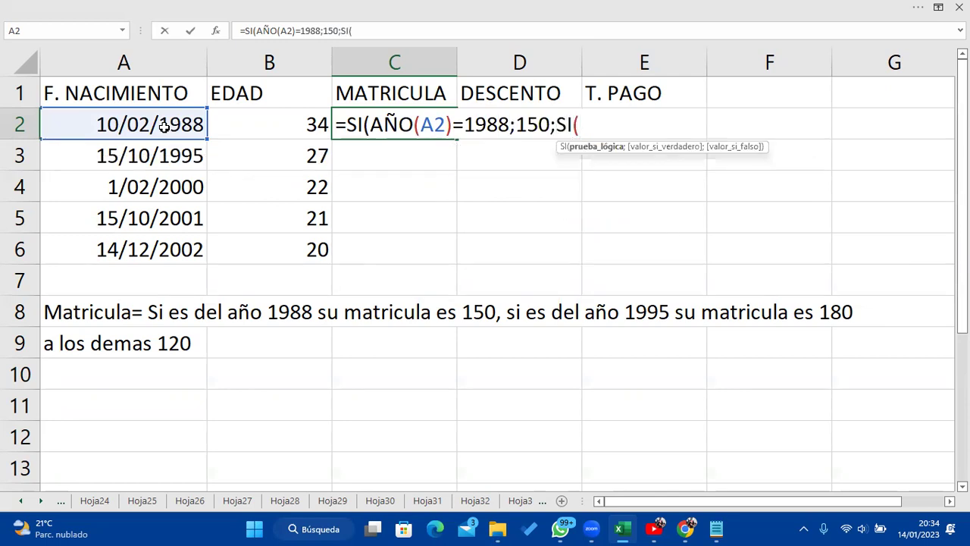
text(ÑO()
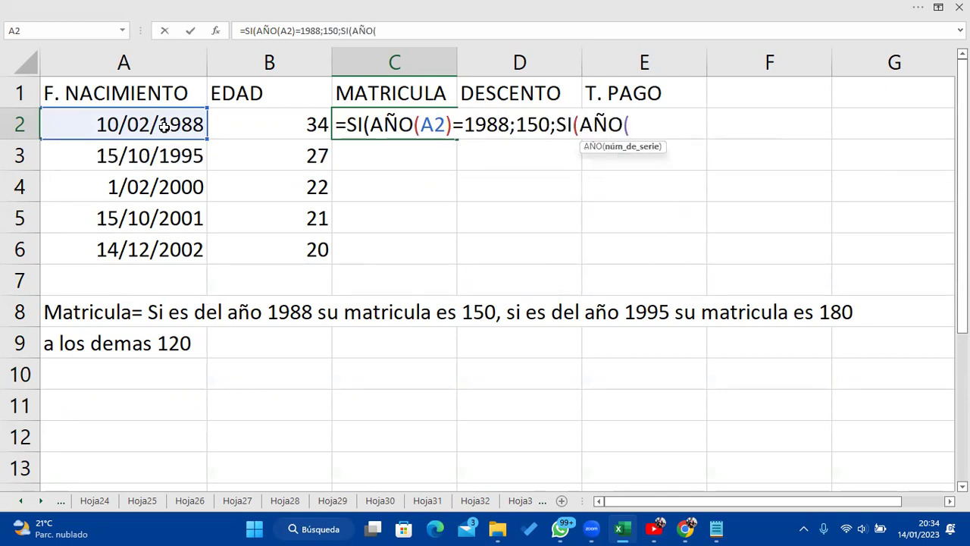
click(164, 126)
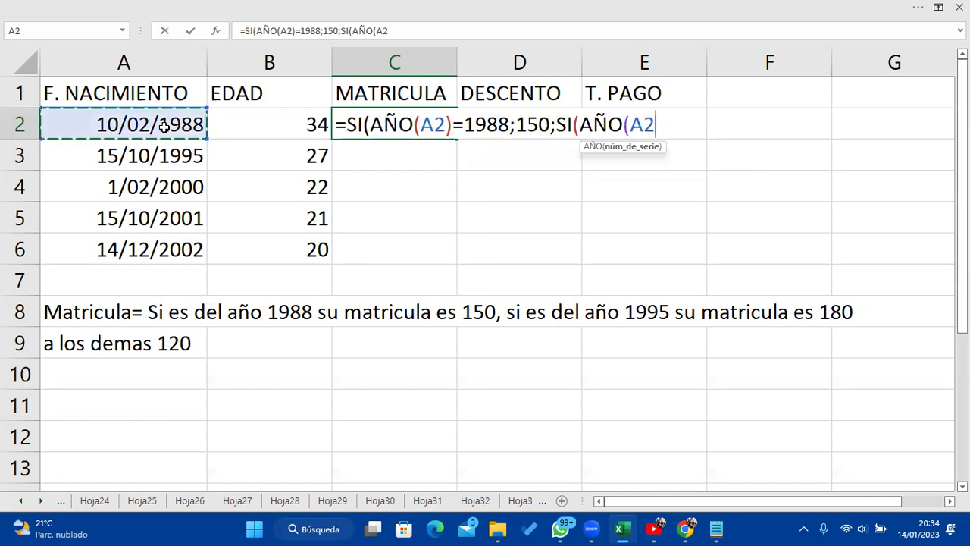
text()=)
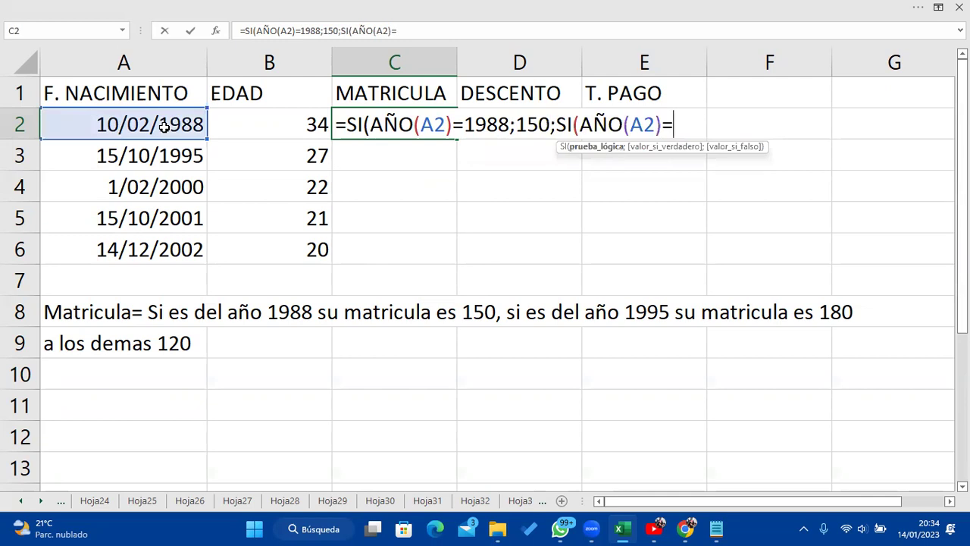
text(199)
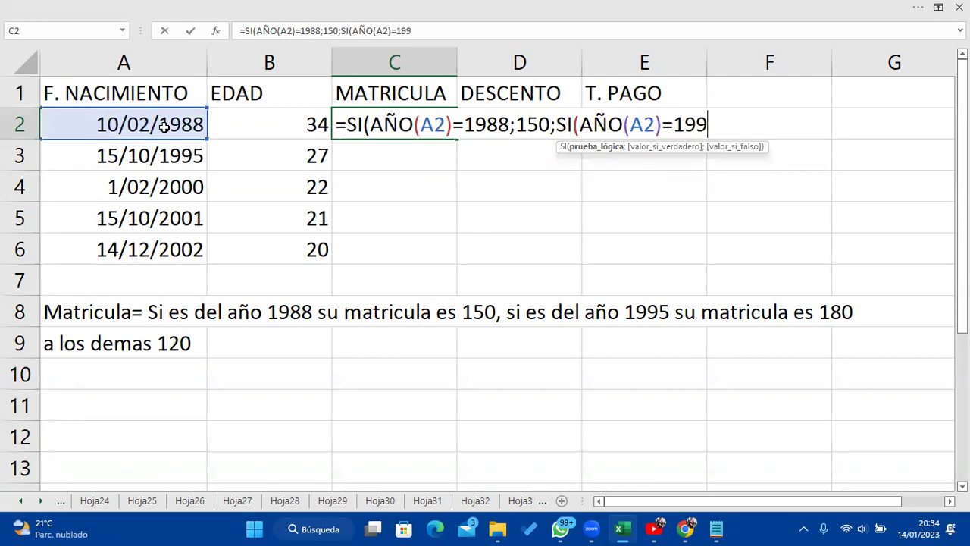
text(5;)
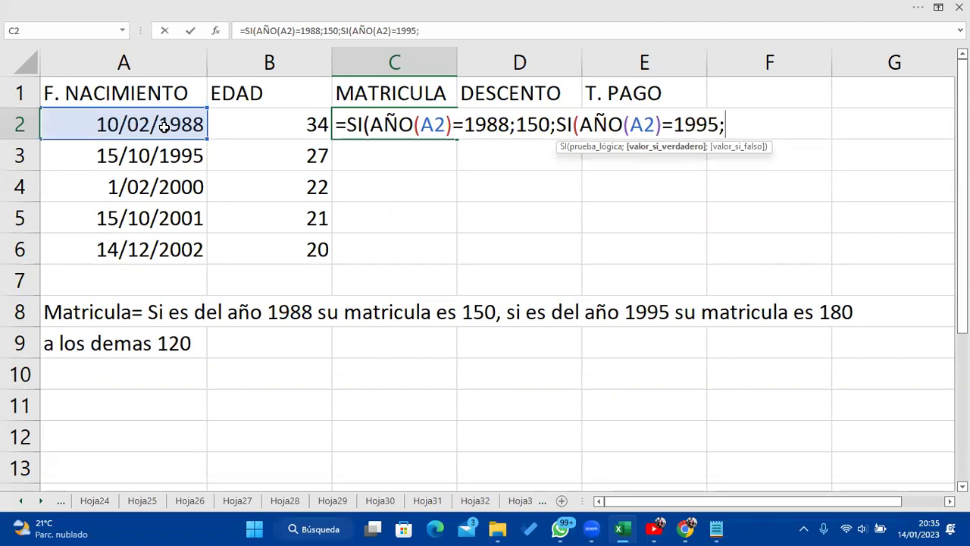
Give the nested SI in C2 the true value 180 and the false value 120, and close both functions.
text(1802)
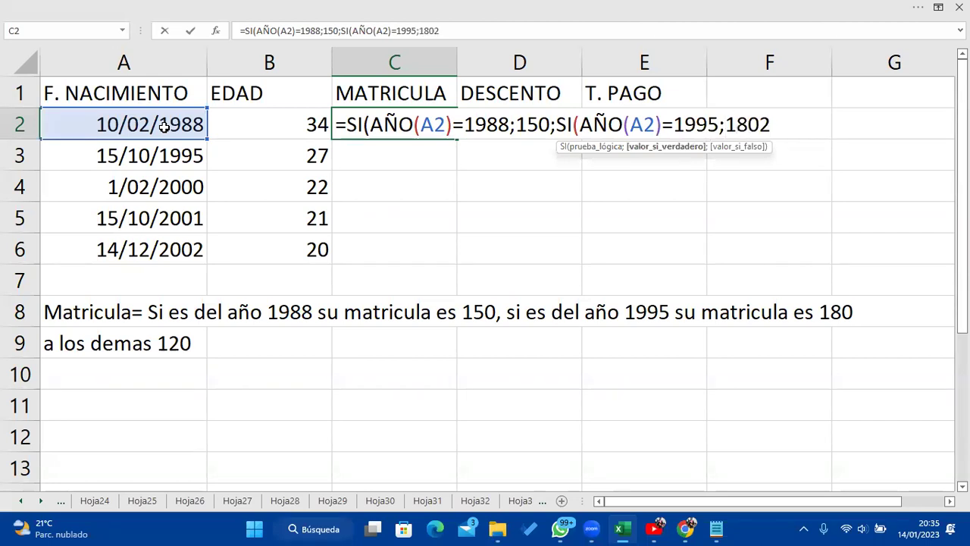
text(;2)
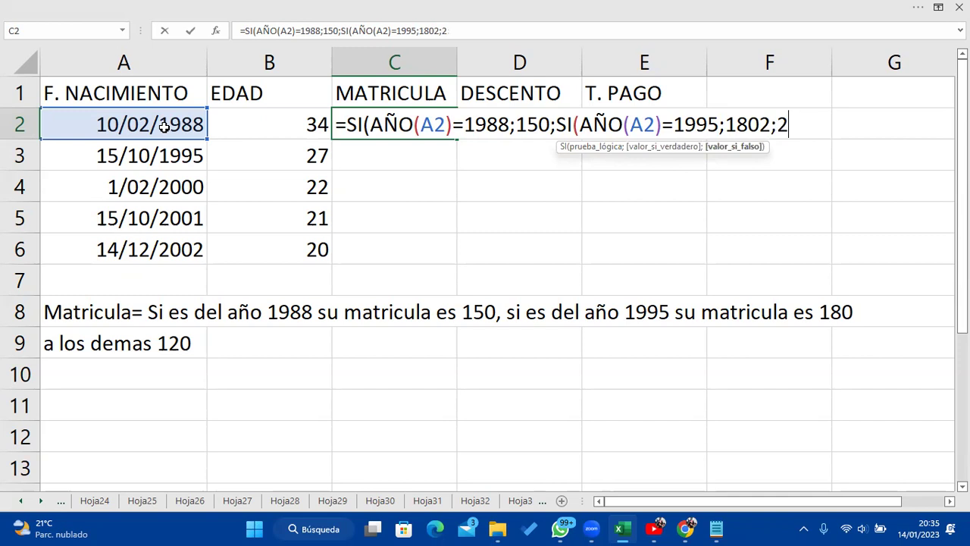
key(BackSpace)
text(120)))
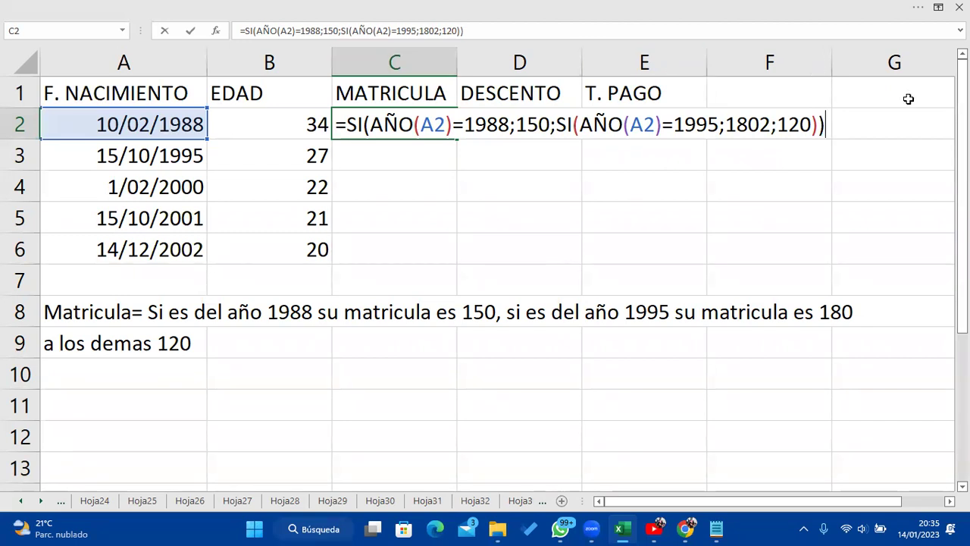
click(748, 123)
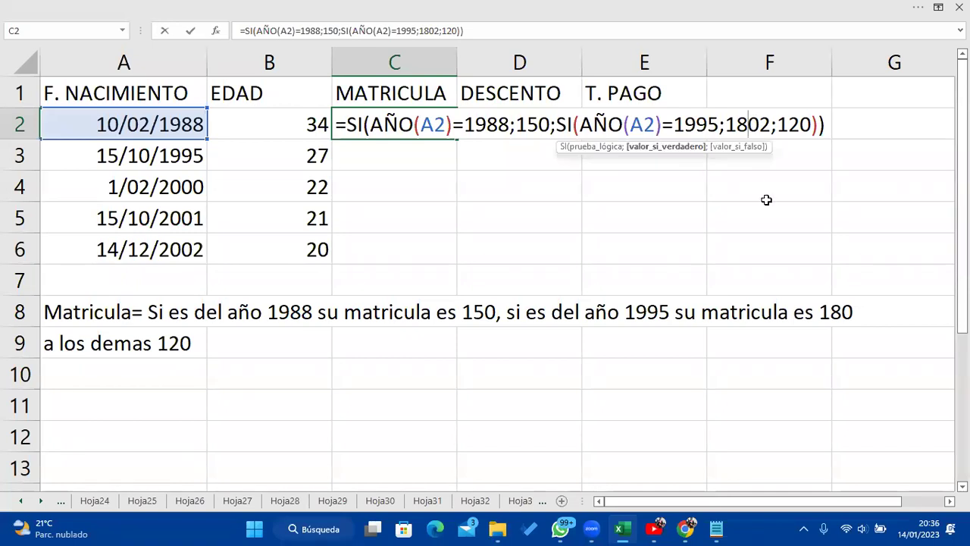
key(Right)
key(Delete)
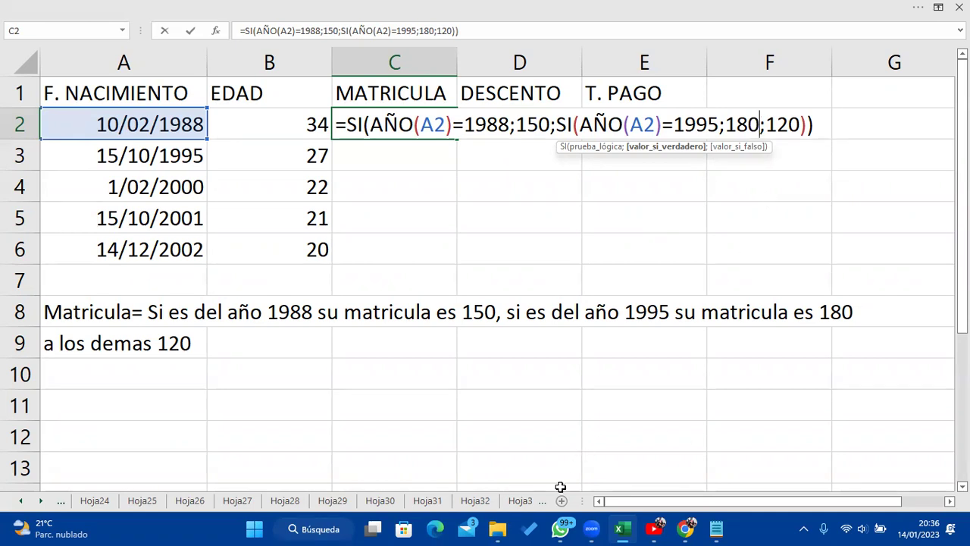
Confirm the MATRICULA formula in C2 and fill it down through C6.
click(389, 523)
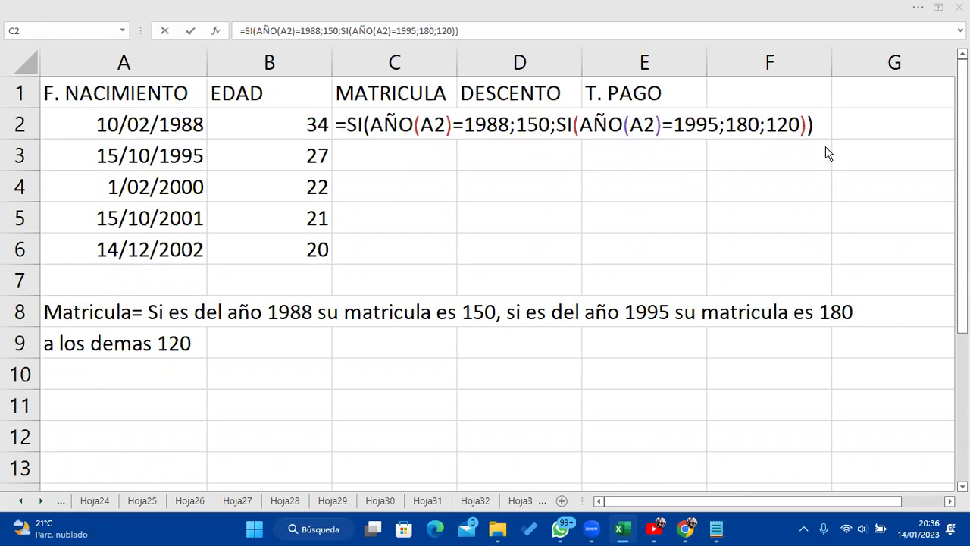
click(815, 125)
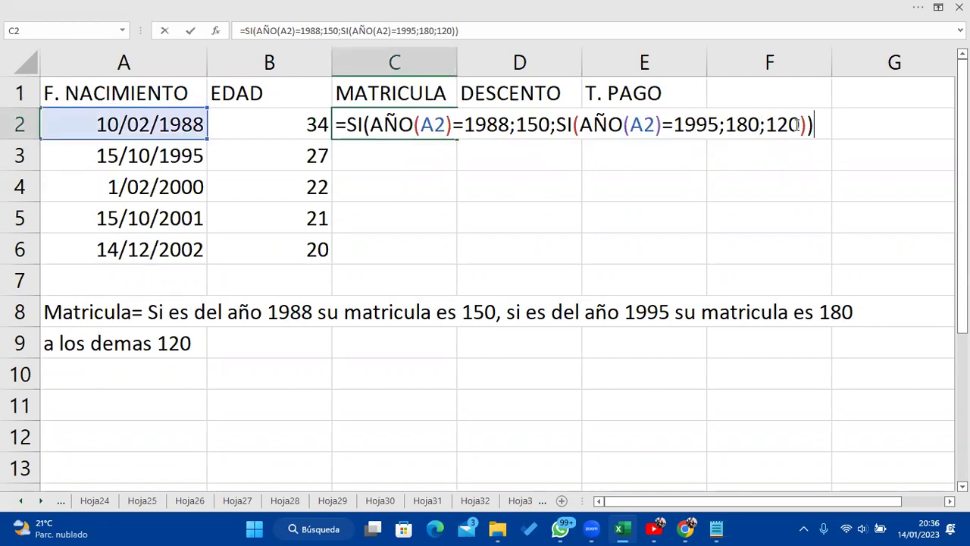
key(Return)
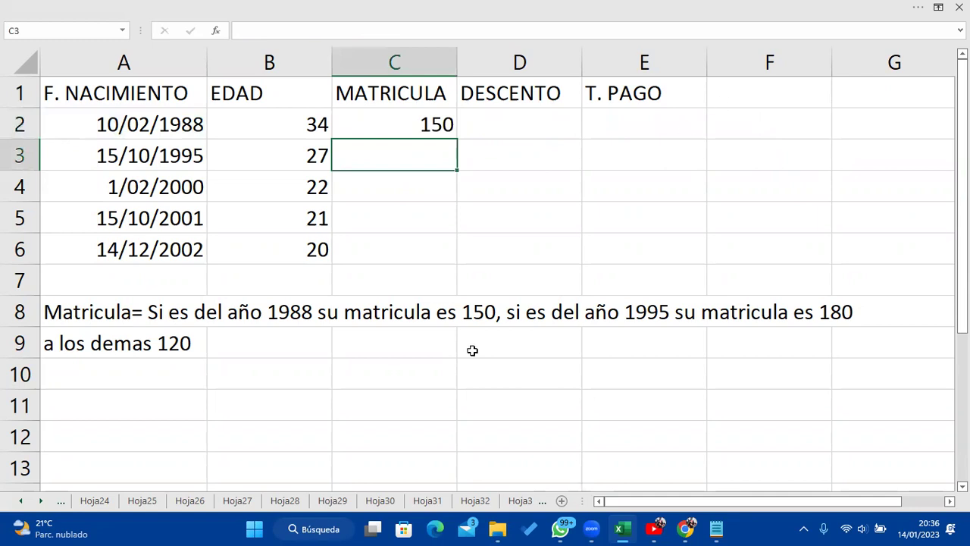
click(450, 127)
drag(457, 137, 441, 253)
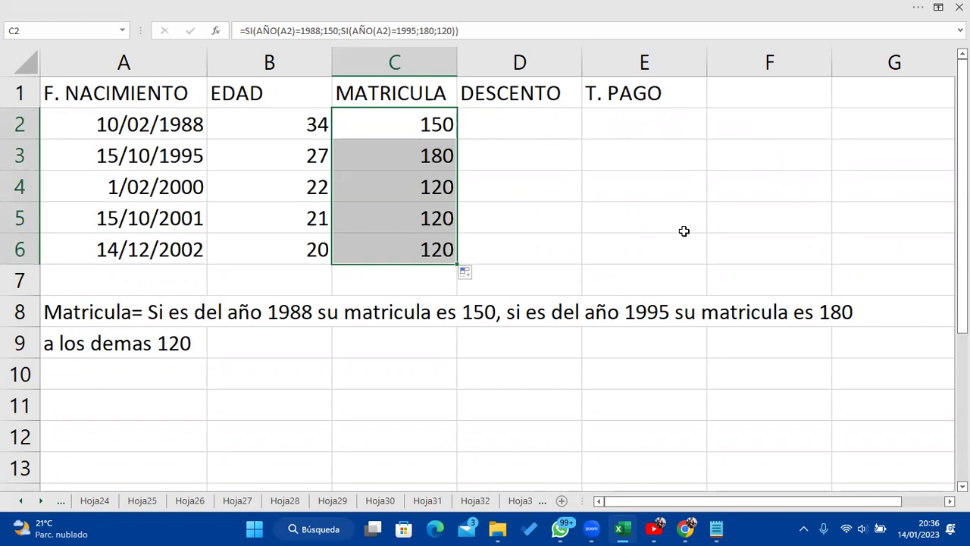
mouse_move(681, 529)
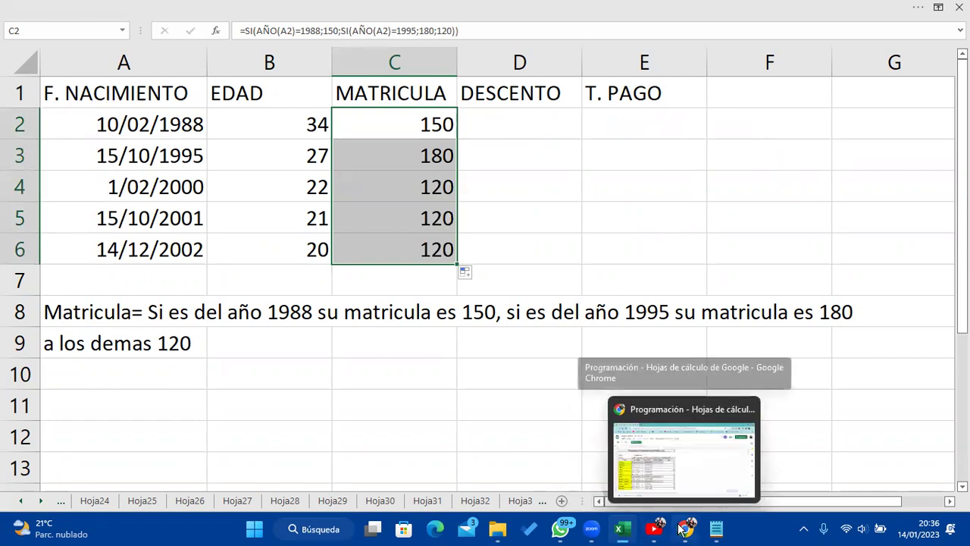